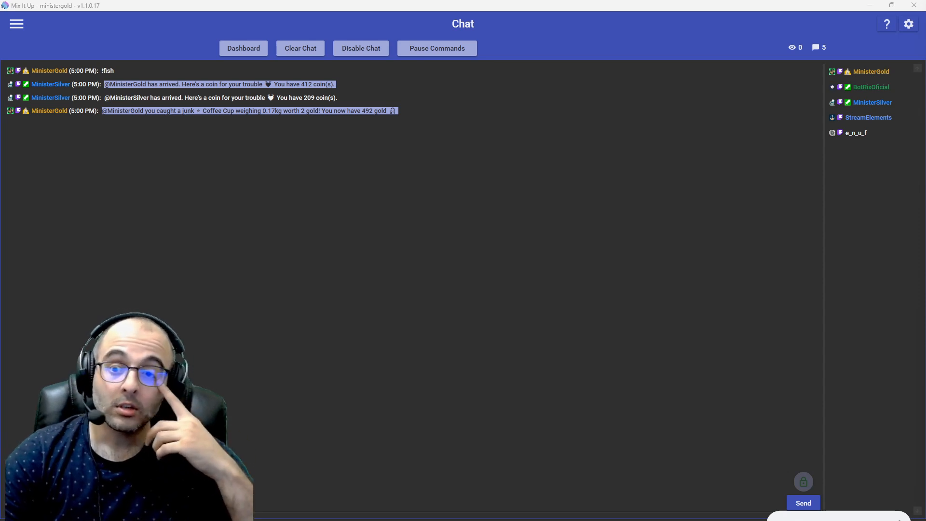
# Step: Switch to LurkBait Twitch Fishing and open the custom catches editor from its settings
pyautogui.hotkey('alt', 'Tab')
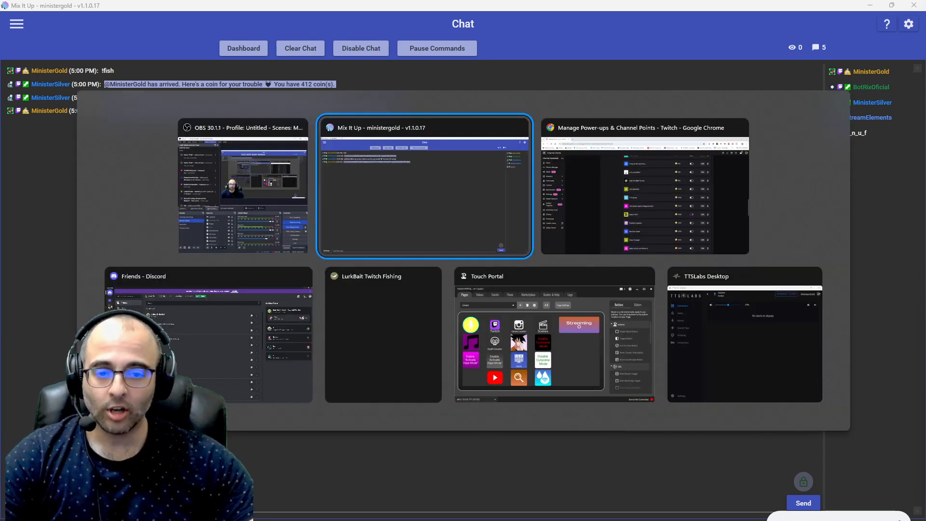
pyautogui.click(393, 359)
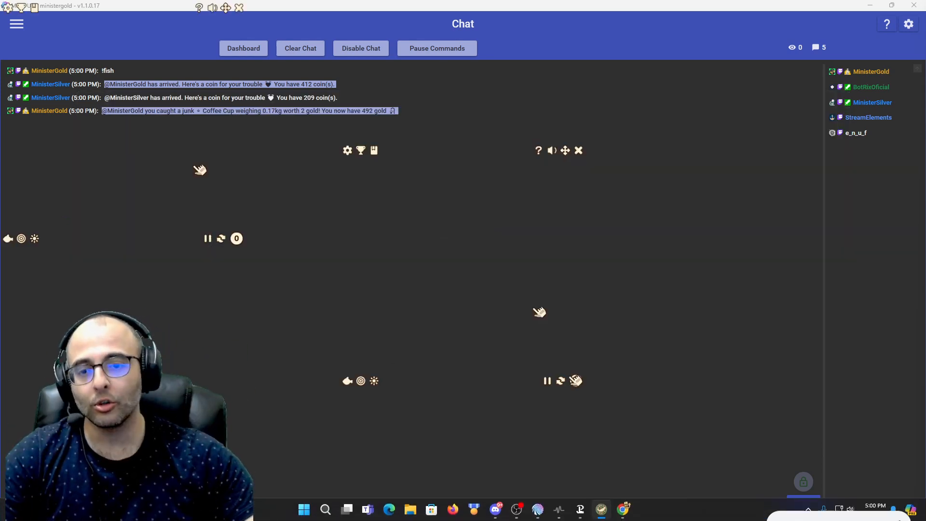
pyautogui.click(349, 151)
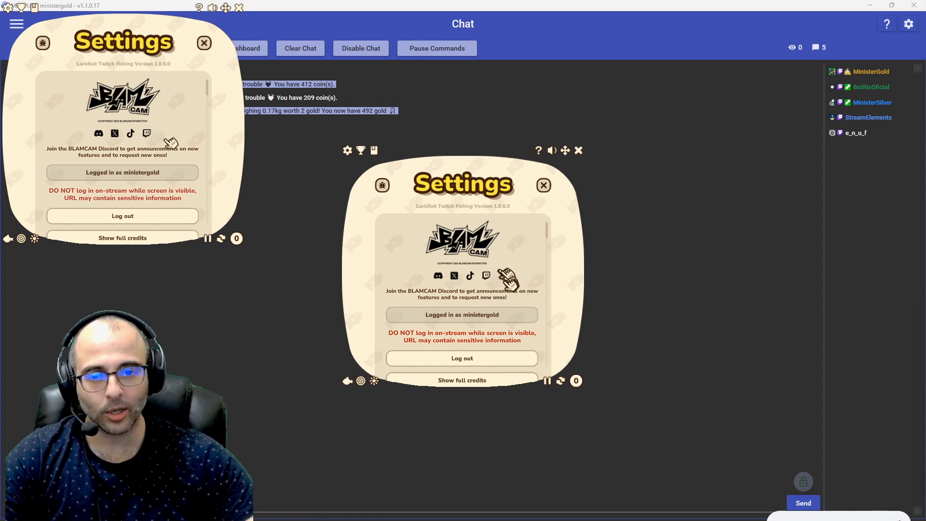
pyautogui.scroll(-1, 483, 263)
pyautogui.scroll(-2, 484, 260)
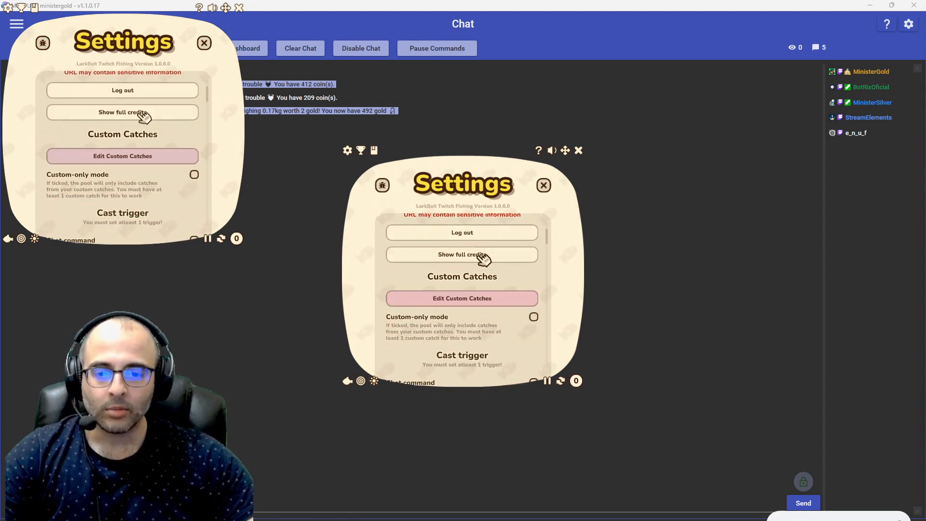
pyautogui.click(480, 299)
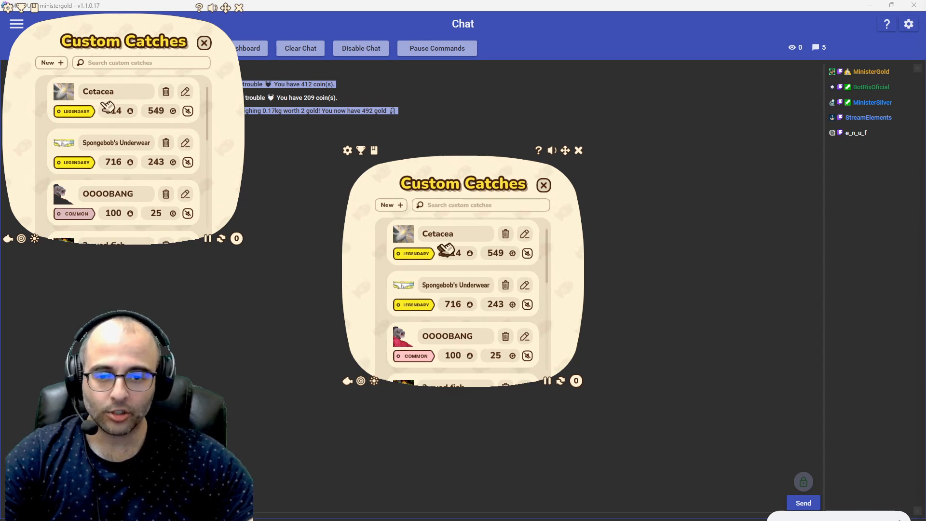
# Step: Look through the list of custom catches and close both the list and the settings
pyautogui.scroll(-3, 461, 298)
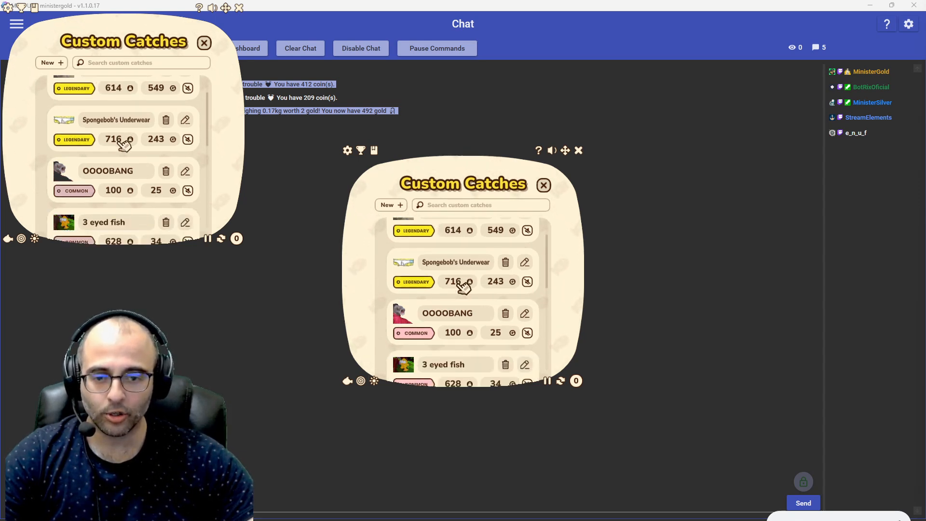
pyautogui.scroll(-3, 453, 293)
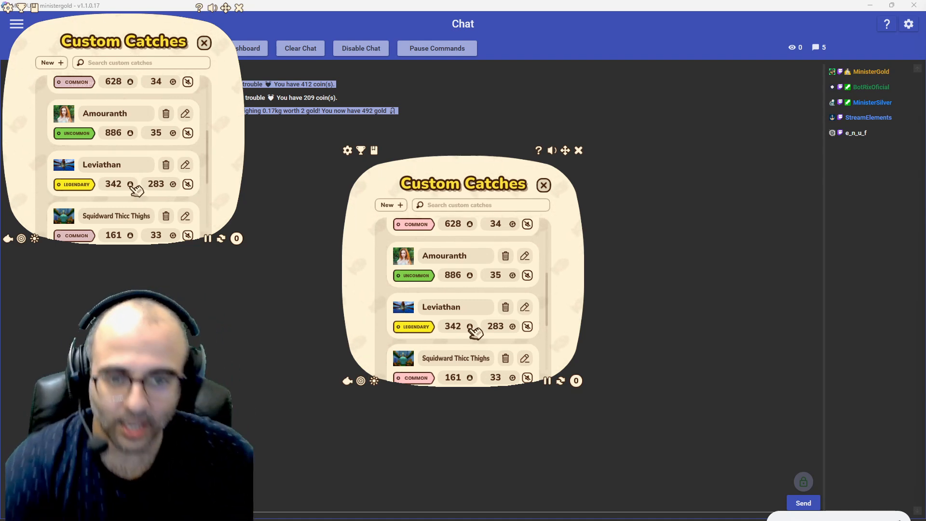
pyautogui.click(544, 186)
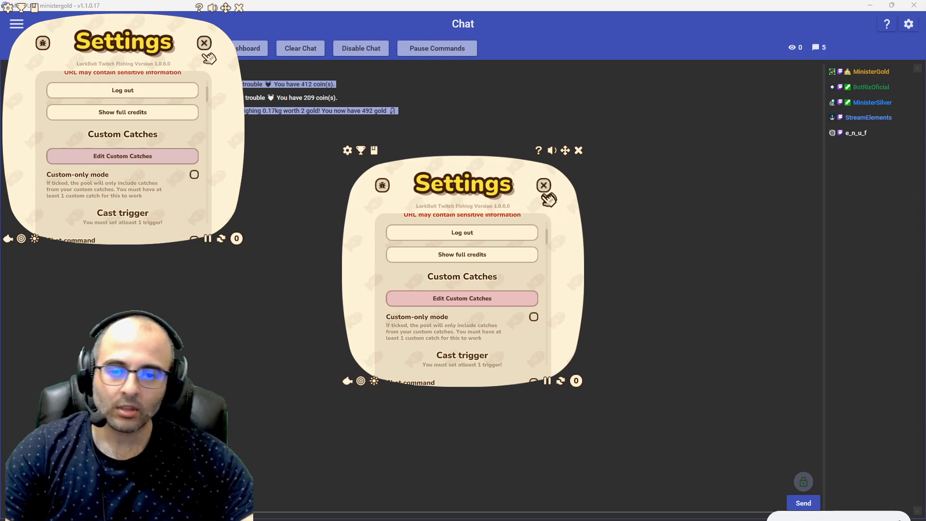
pyautogui.click(544, 188)
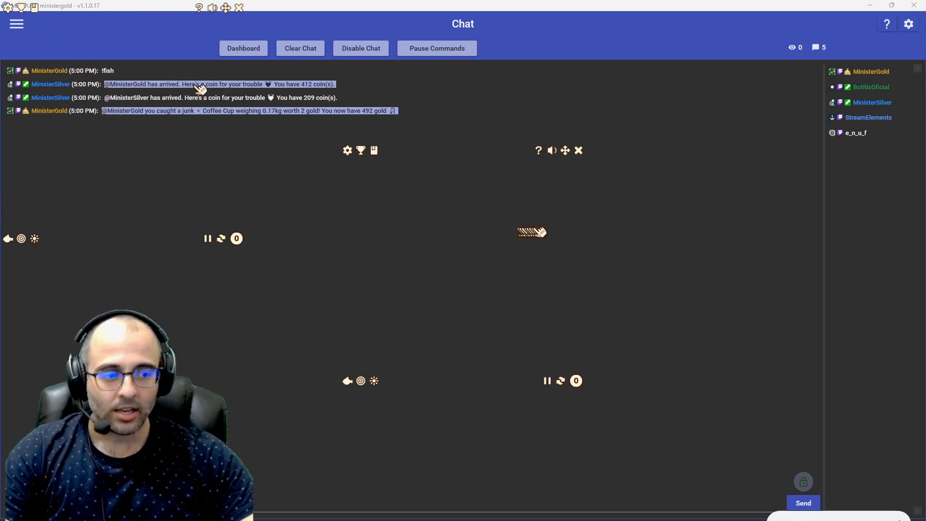
pyautogui.click(675, 218)
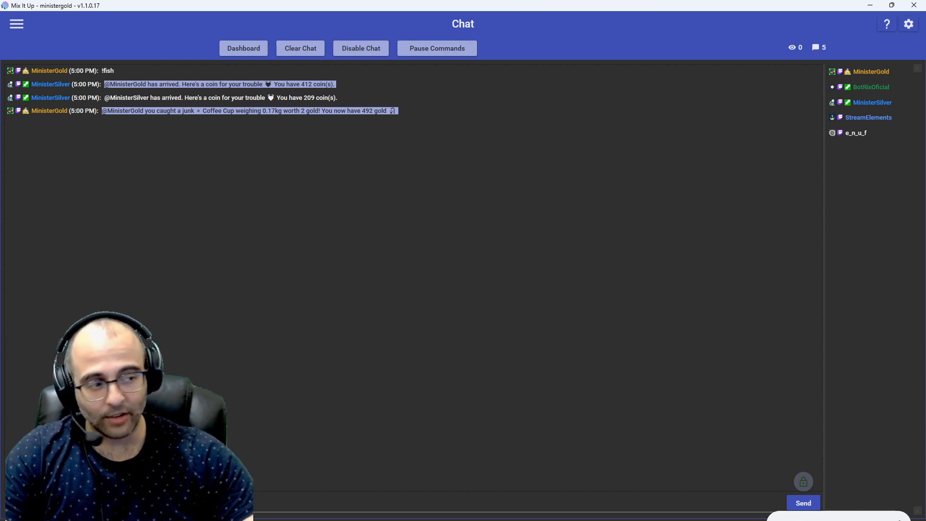
# Step: Bring the stream chat window over the Mix It Up chat and select the Add a "Fish" channel point reward
pyautogui.moveTo(925, 72); pyautogui.dragTo(744, 34)
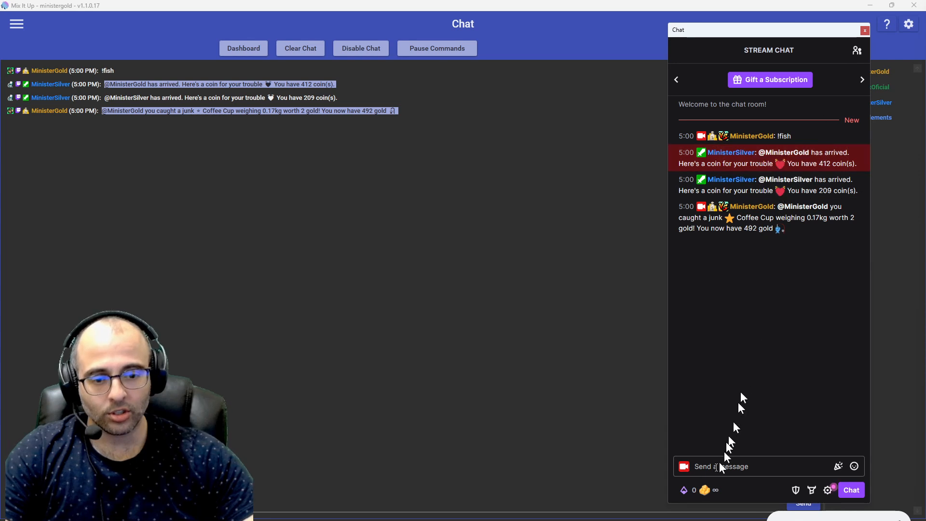
pyautogui.click(705, 490)
pyautogui.scroll(-5, 728, 405)
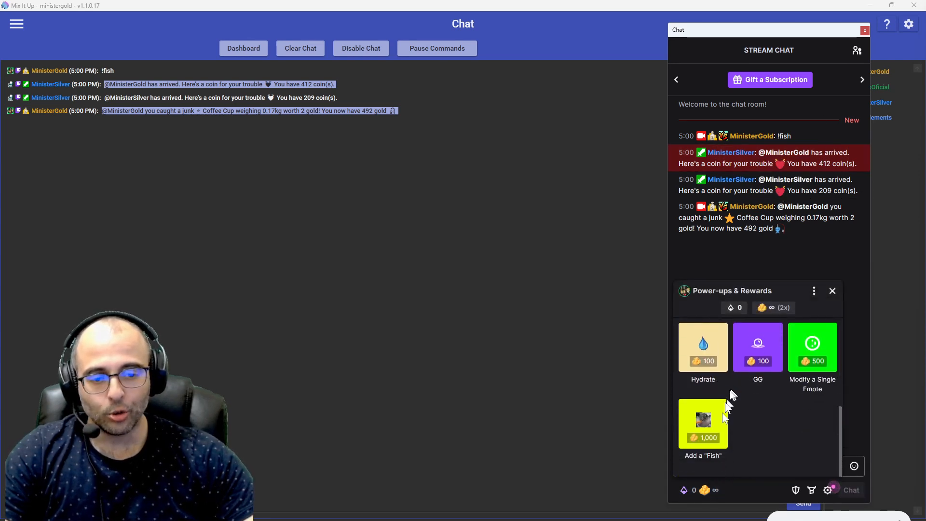
pyautogui.click(713, 420)
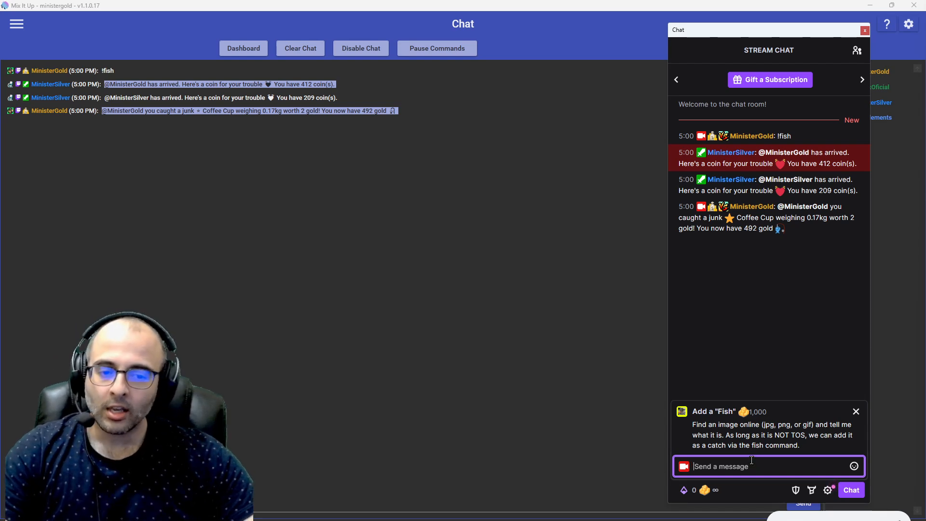
# Step: Return to LurkBait Twitch Fishing and start a new custom catch from the settings
pyautogui.hotkey('alt', 'Tab')
pyautogui.click(516, 223)
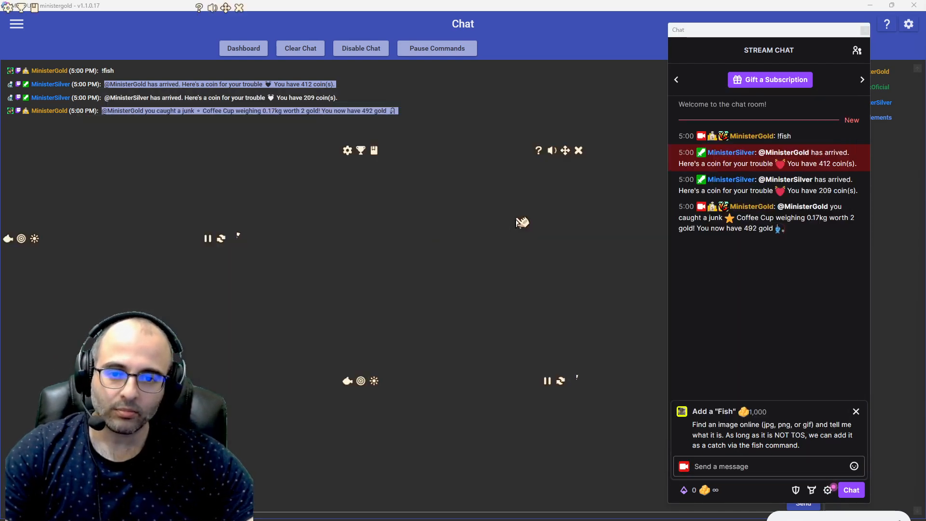
pyautogui.click(347, 150)
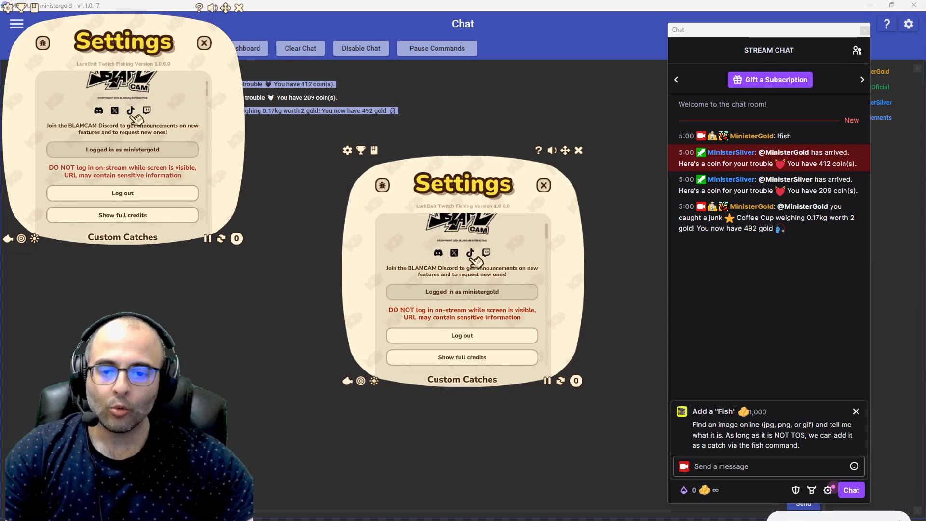
pyautogui.scroll(-5, 476, 261)
pyautogui.click(479, 287)
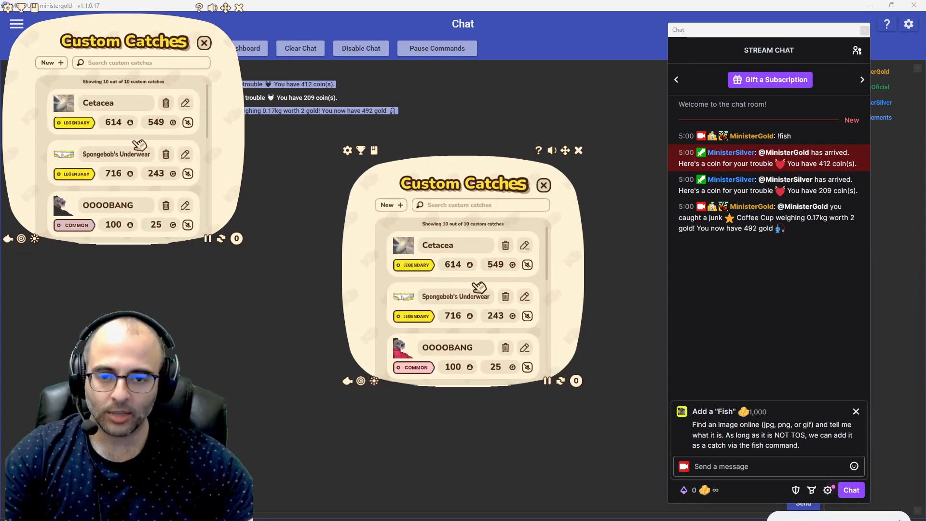
pyautogui.click(391, 205)
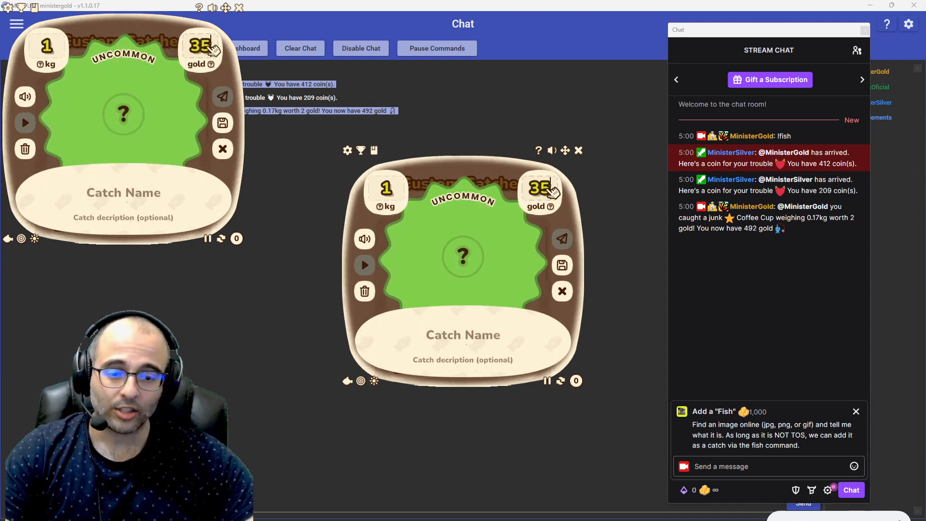
# Step: Try gold values of 34, 60 and 59 on the new catch to compare rarities, and clear the value
pyautogui.press('BackSpace')
pyautogui.write('4')
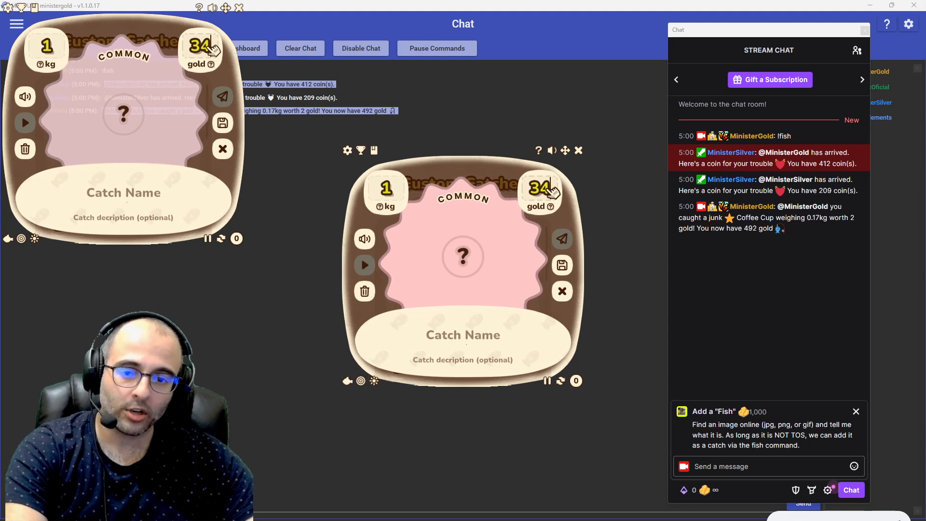
pyautogui.press('BackSpace')
pyautogui.press('BackSpace')
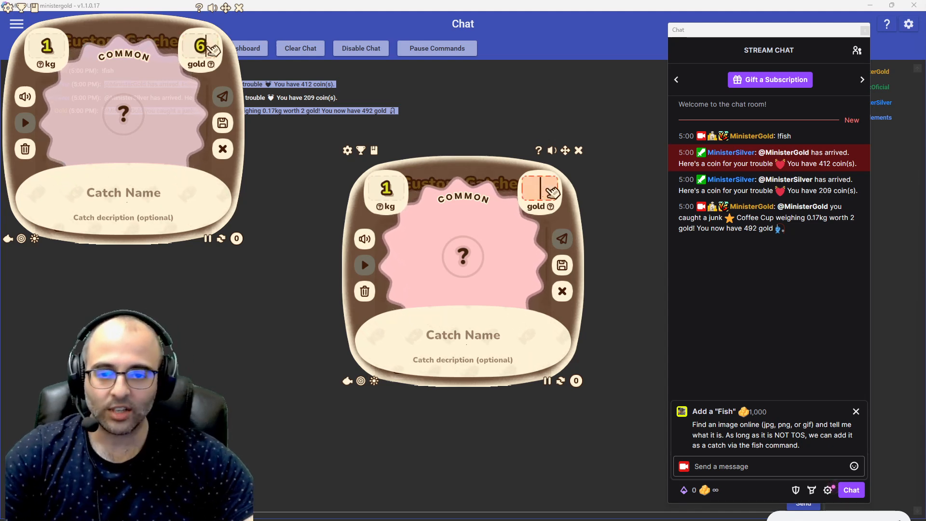
pyautogui.write('60')
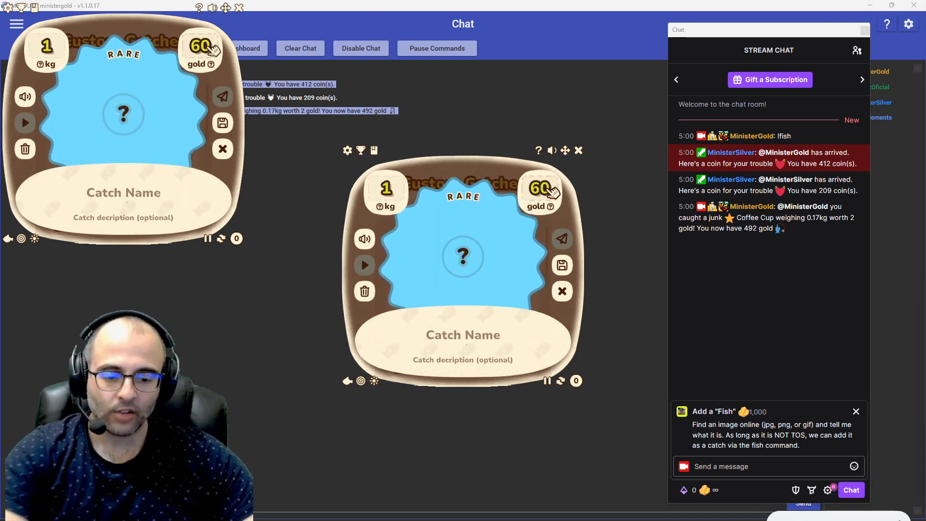
pyautogui.write('59')
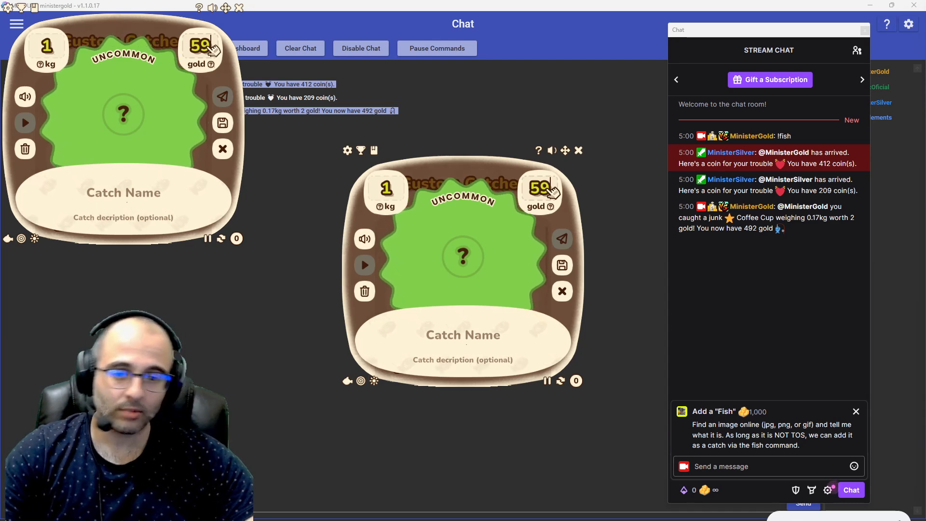
pyautogui.press('BackSpace')
pyautogui.press('BackSpace')
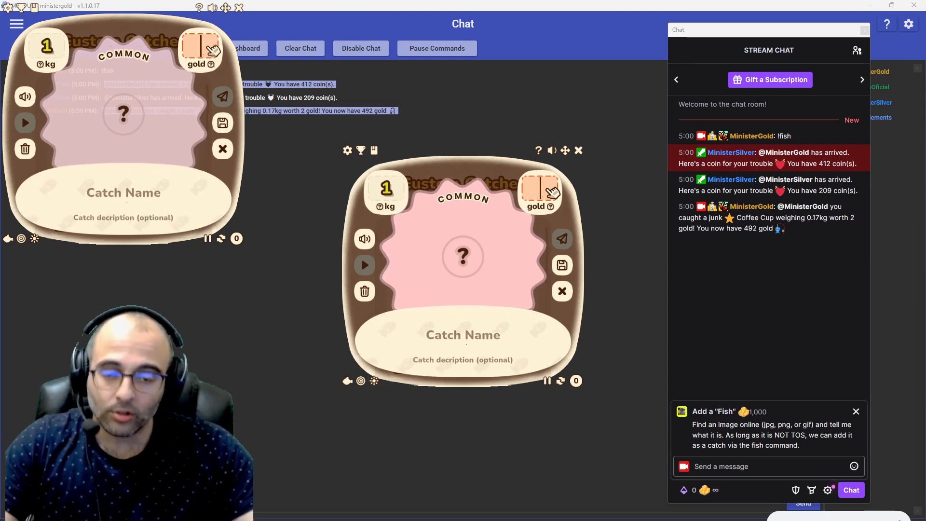
# Step: Switch to Chrome and open google.com in a new tab
pyautogui.hotkey('alt', 'Tab')
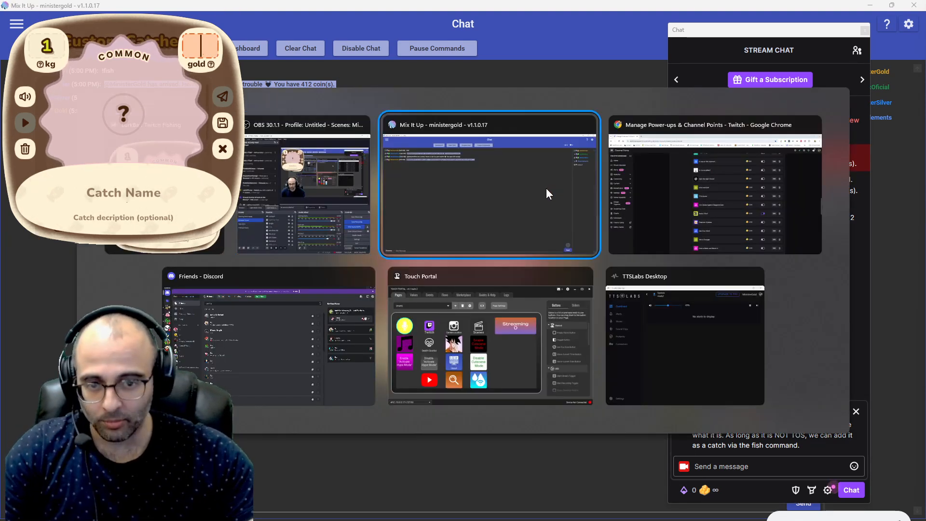
pyautogui.click(702, 186)
pyautogui.hotkey('ctrl', 't')
pyautogui.write('googl')
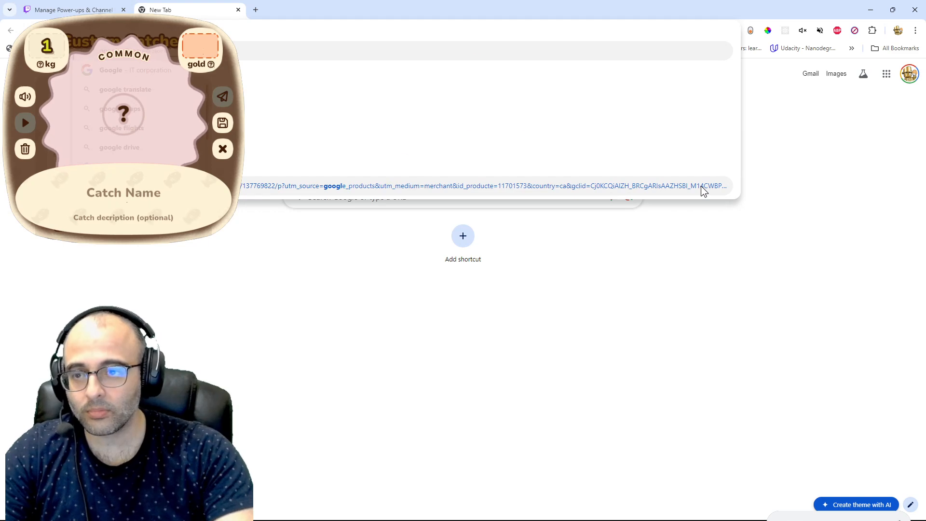
pyautogui.write('e.com')
pyautogui.press('Return')
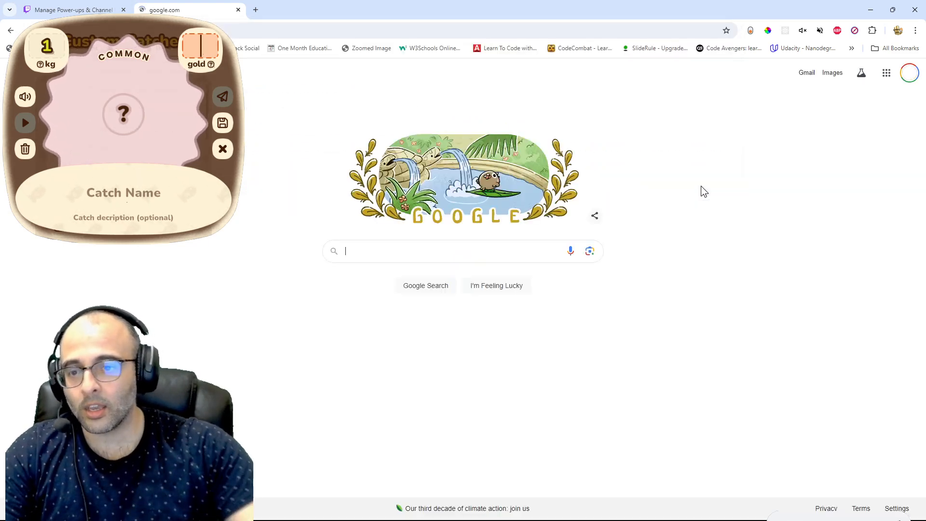
# Step: Search Google for "random number generator" and generate a number between 1 and 1000
pyautogui.click(378, 259)
pyautogui.write('random number generator')
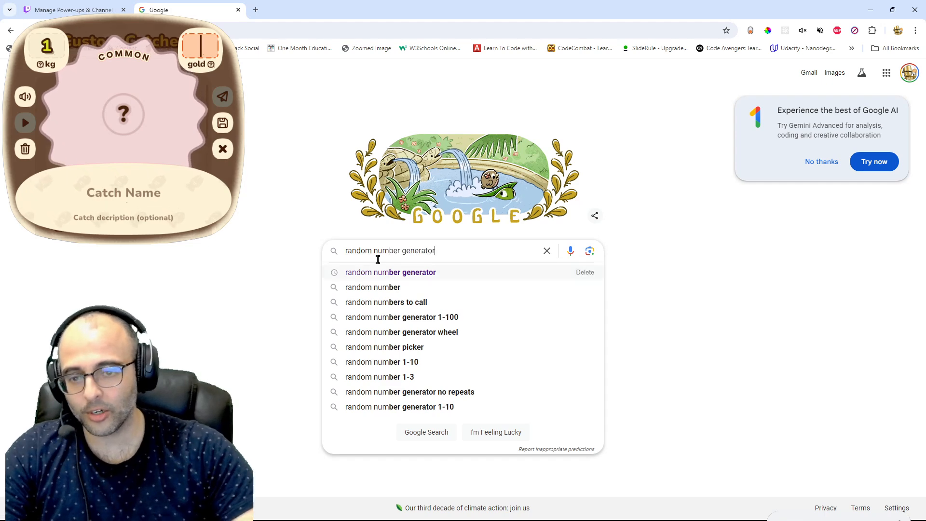
pyautogui.press('Return')
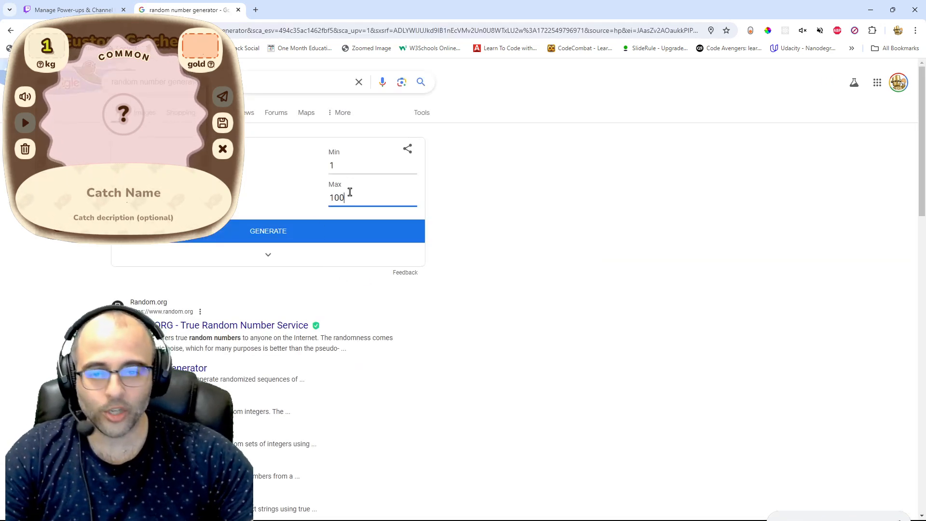
pyautogui.click(309, 238)
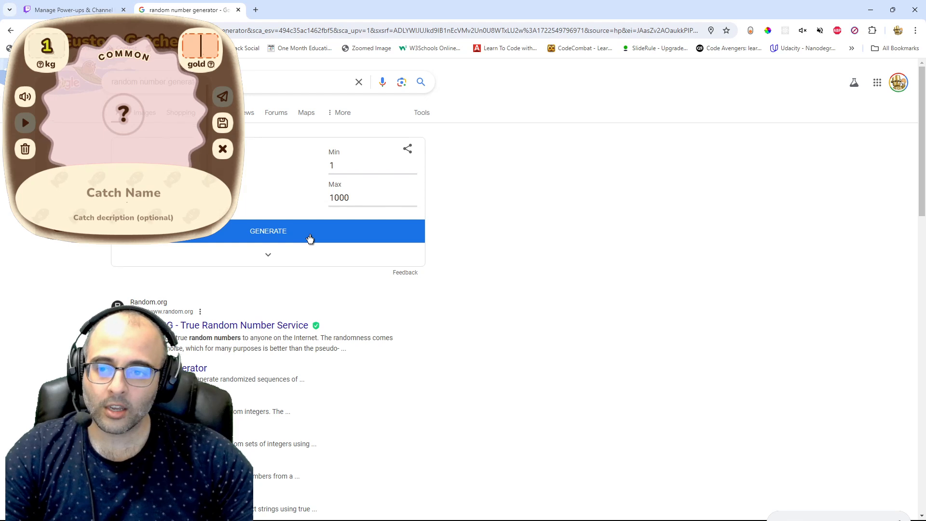
pyautogui.click(337, 229)
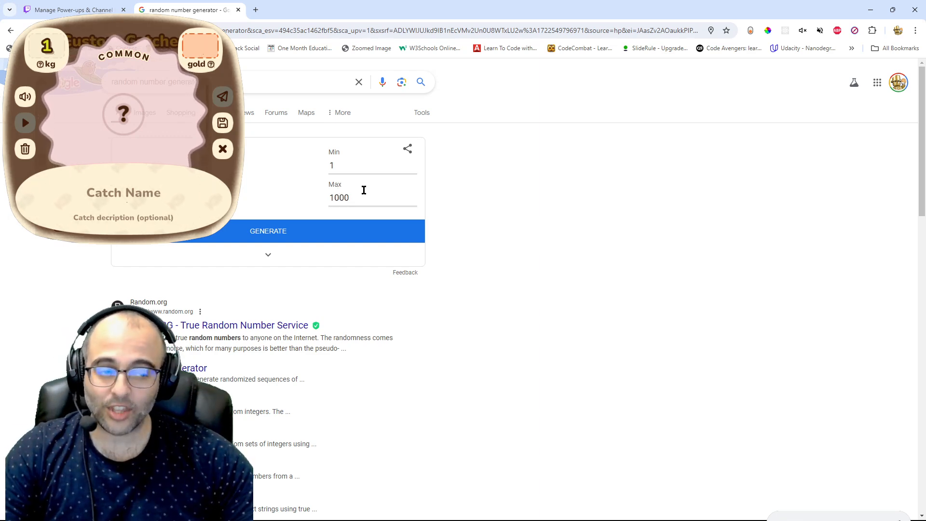
# Step: Return to the stream chat and redeem the Add a "Fish" reward with the message "Invader Zim"
pyautogui.hotkey('alt', 'Tab')
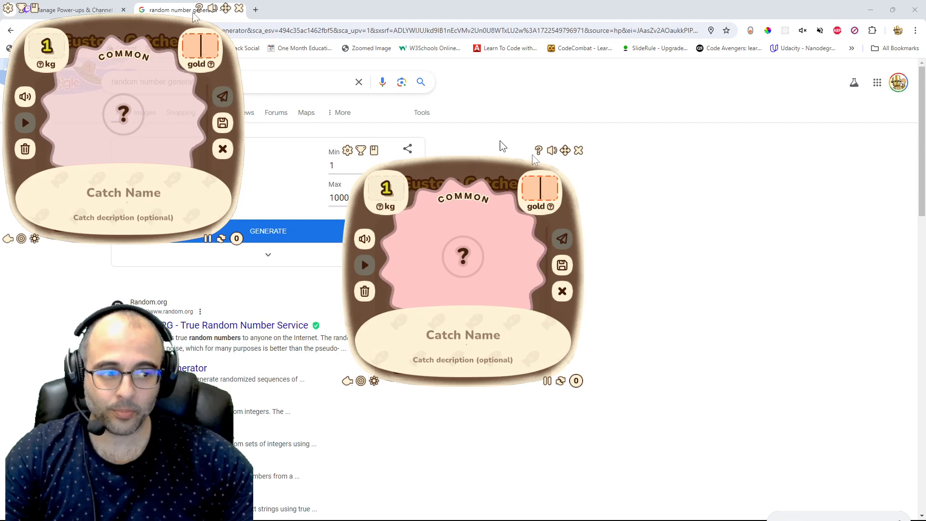
pyautogui.hotkey('alt', 'Tab')
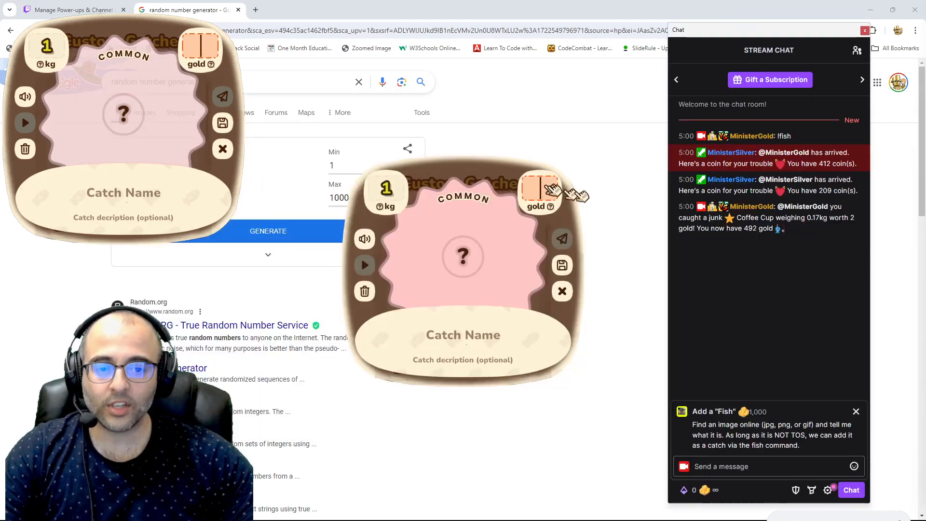
pyautogui.click(753, 464)
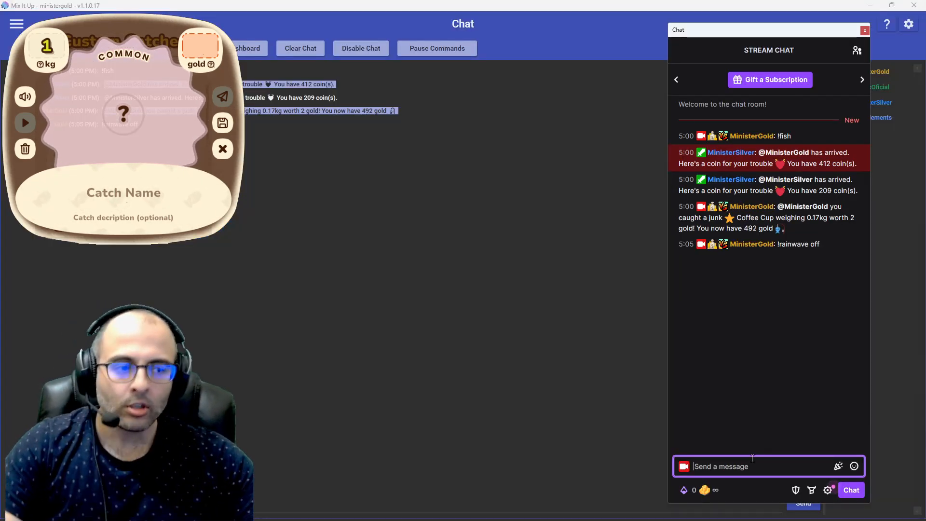
pyautogui.click(714, 487)
pyautogui.scroll(-5, 745, 389)
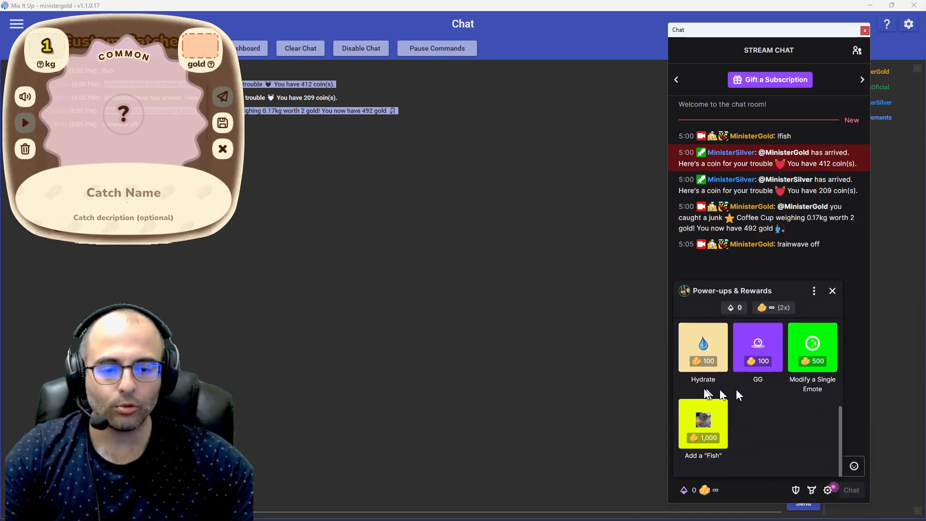
pyautogui.click(710, 421)
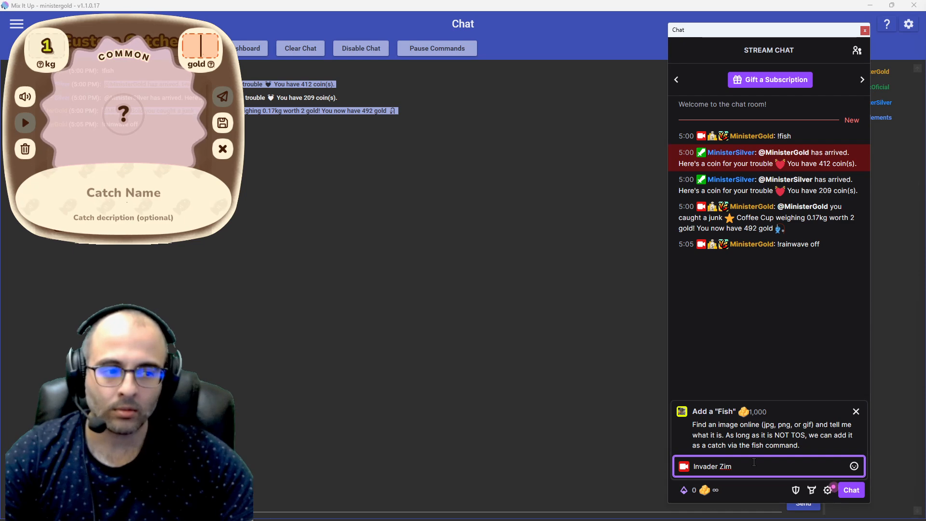
pyautogui.press('Return')
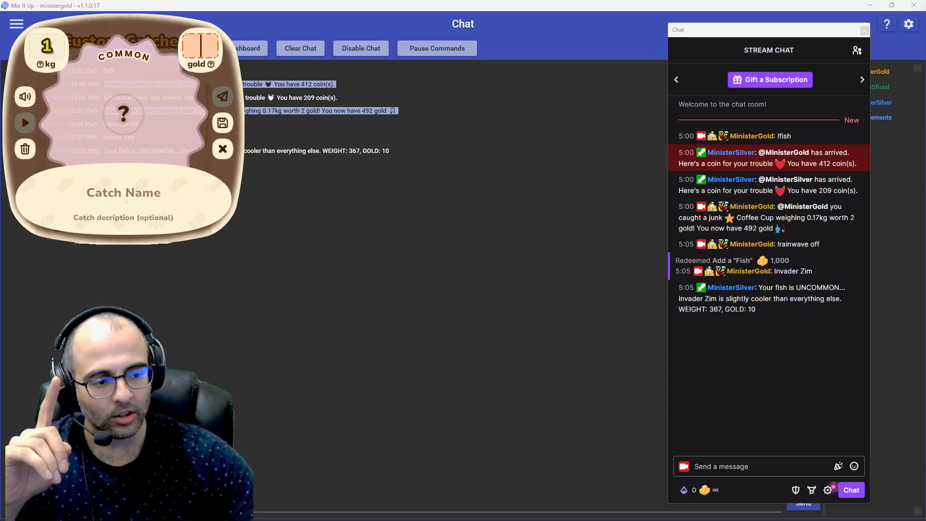
# Step: Bring the OBS window onto this screen to view the Lurkbait window capture source, and move it away again
pyautogui.moveTo(925, 21); pyautogui.dragTo(435, 82)
pyautogui.doubleClick(435, 82)
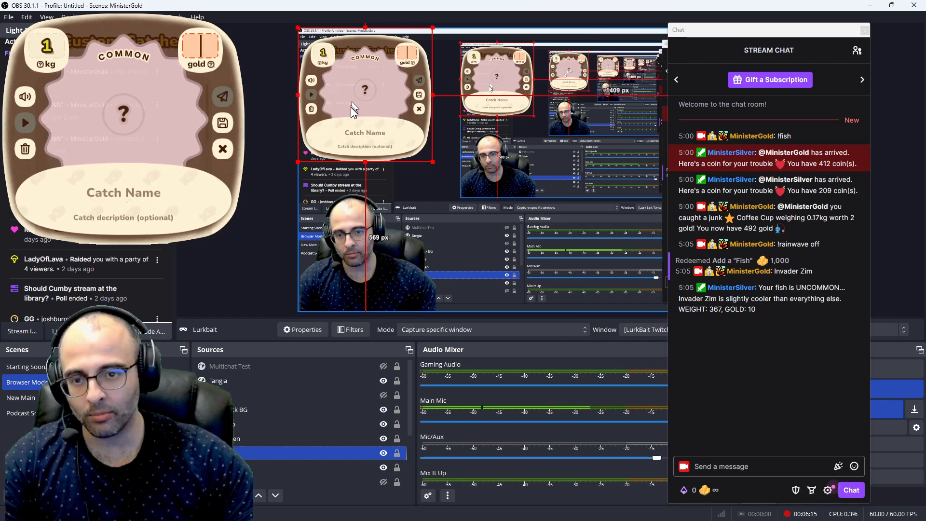
pyautogui.moveTo(390, 7); pyautogui.dragTo(925, 77)
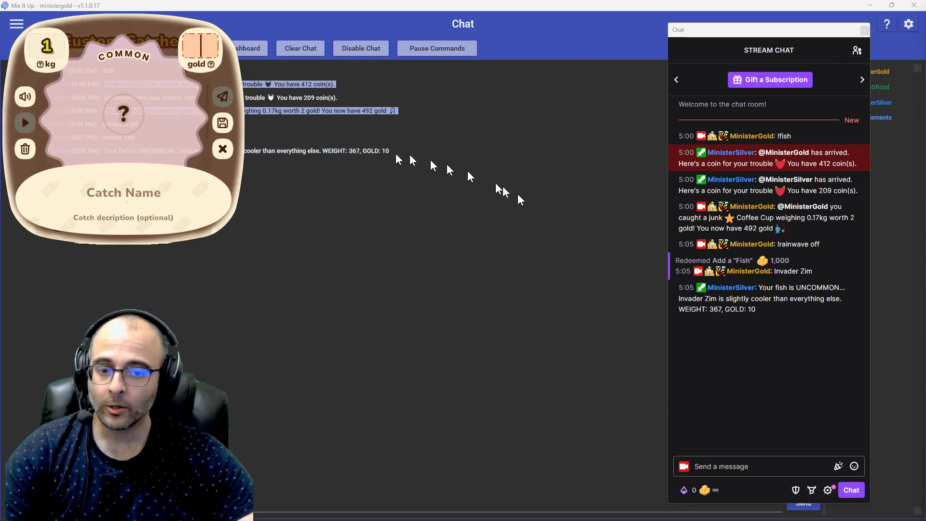
# Step: Open the Add a "Fish" reward from the channel rewards in the stream chat
pyautogui.click(717, 491)
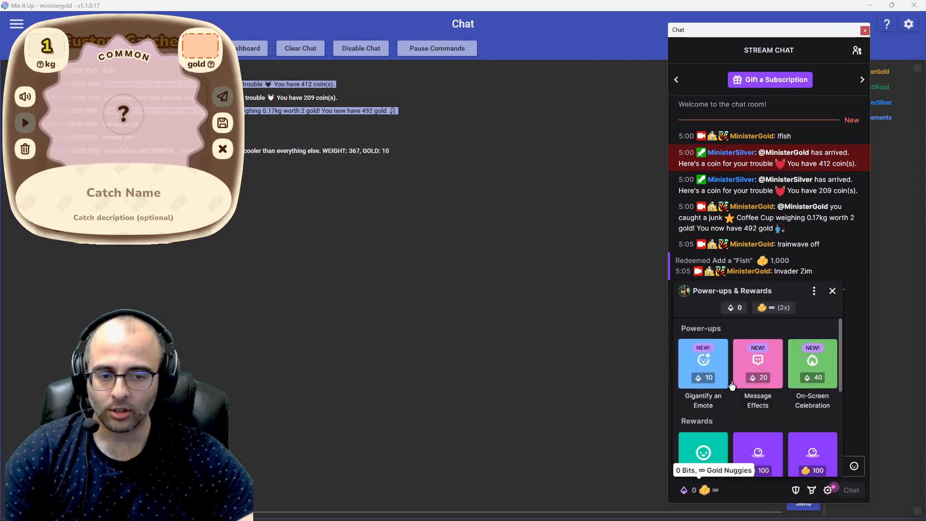
pyautogui.scroll(-2, 731, 383)
pyautogui.scroll(1, 728, 381)
pyautogui.scroll(-3, 728, 381)
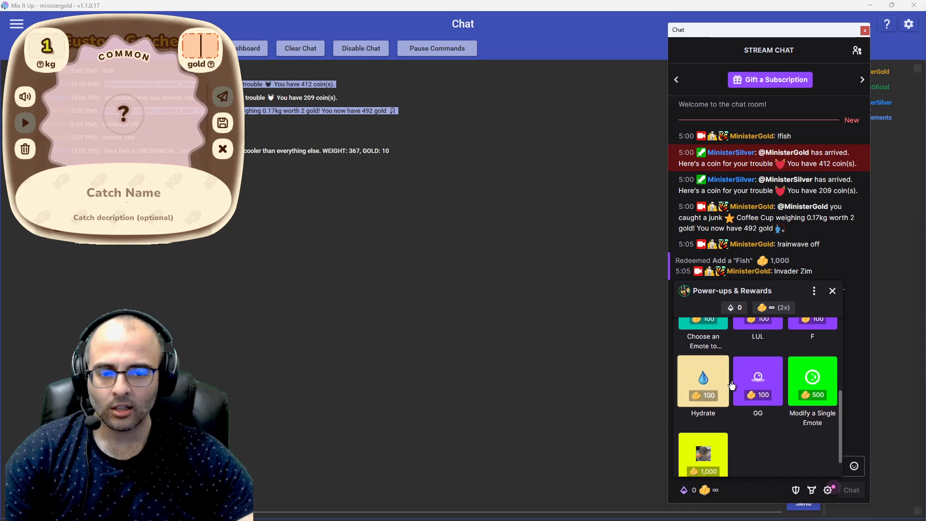
pyautogui.click(703, 424)
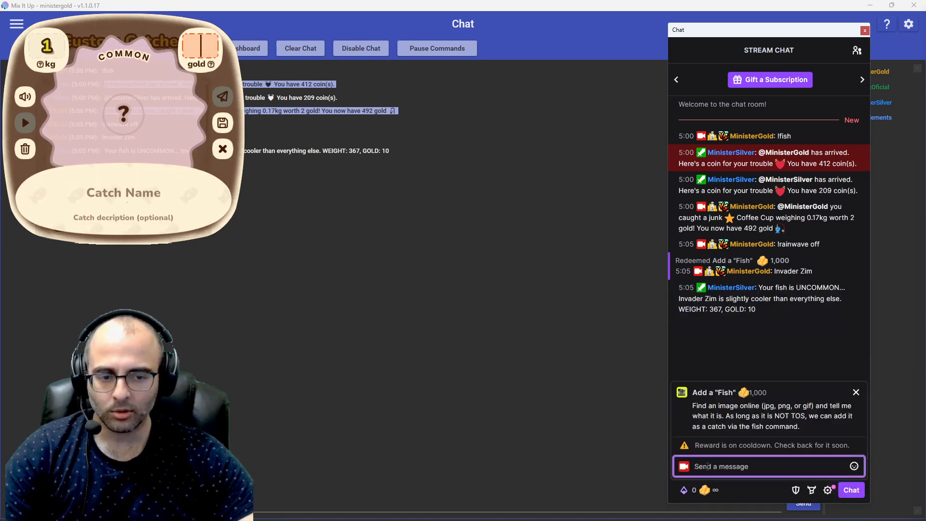
# Step: Switch to the Twitch channel points page in Chrome, turn off Cooldown & Limits for the Add a "Fish" reward and save it
pyautogui.hotkey('alt', 'Tab')
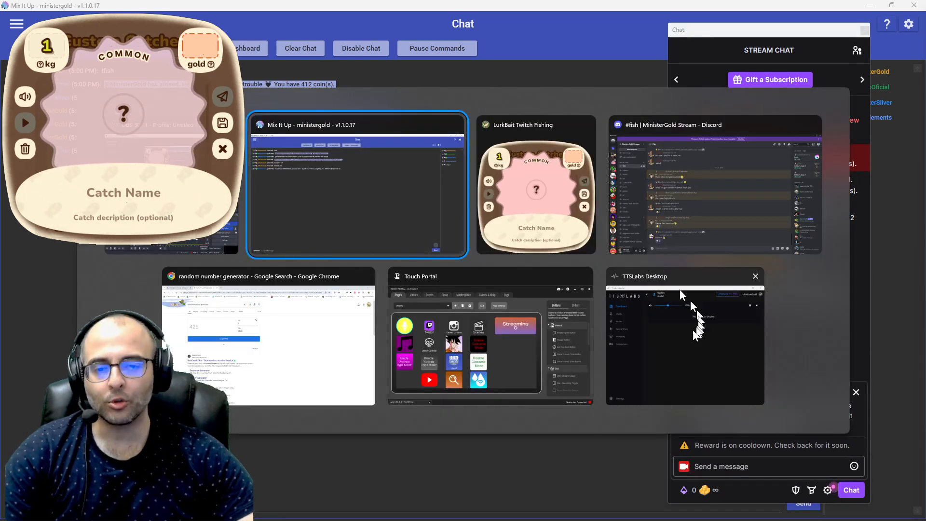
pyautogui.click(299, 337)
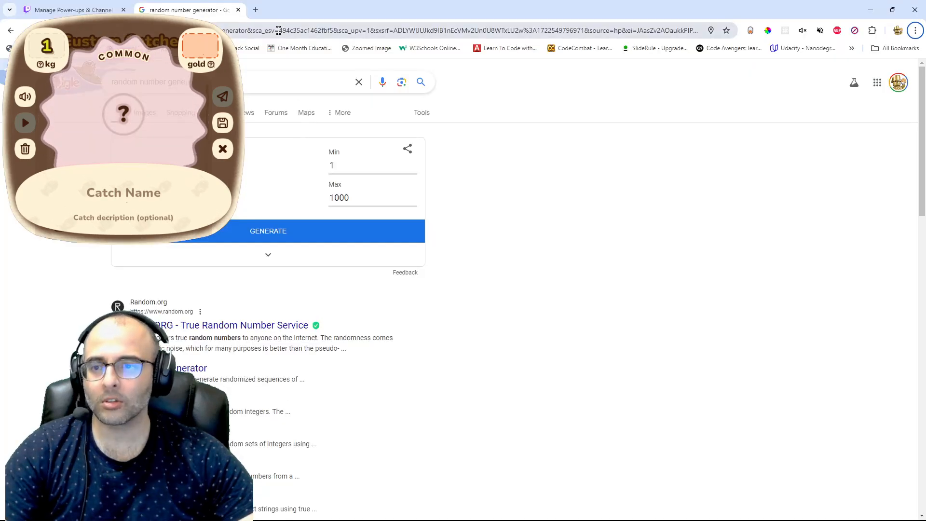
pyautogui.hotkey('ctrl', 'Tab')
pyautogui.click(718, 345)
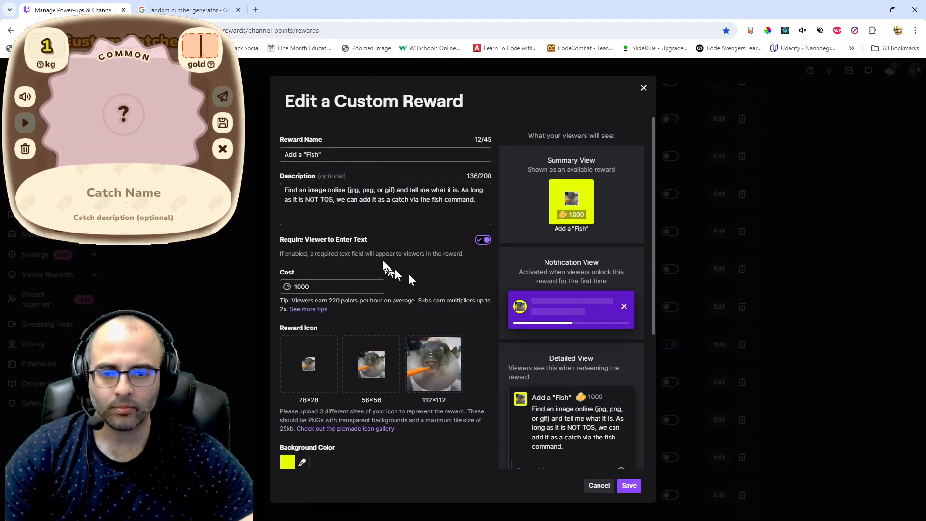
pyautogui.scroll(-5, 409, 273)
pyautogui.click(482, 304)
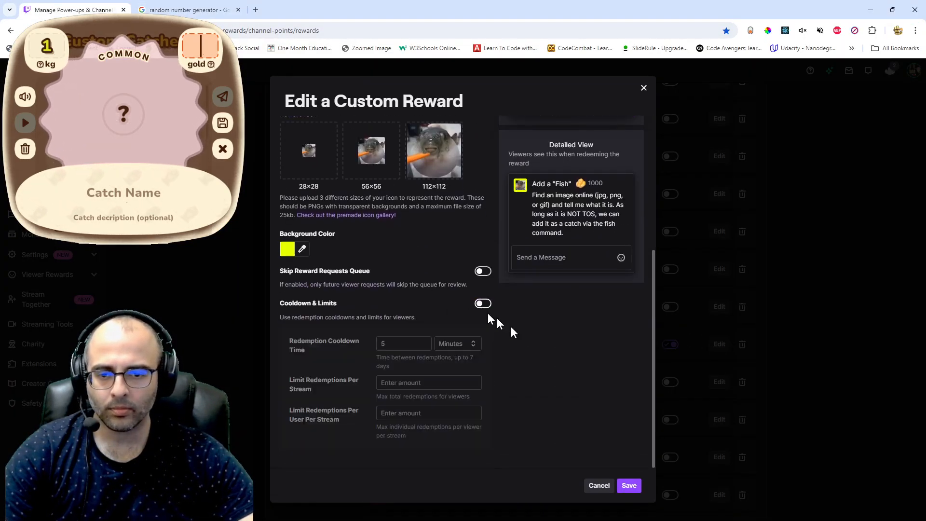
pyautogui.click(629, 485)
# Step: Return to the stream chat and redeem the Add a "Fish" reward again with the message "Invader Zim"
pyautogui.hotkey('alt', 'Tab')
pyautogui.click(562, 206)
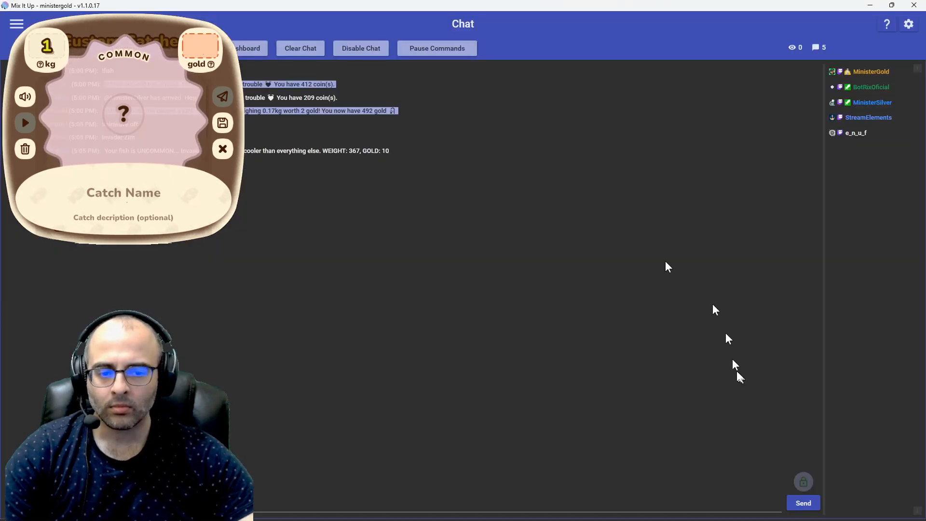
pyautogui.hotkey('alt', 'Tab')
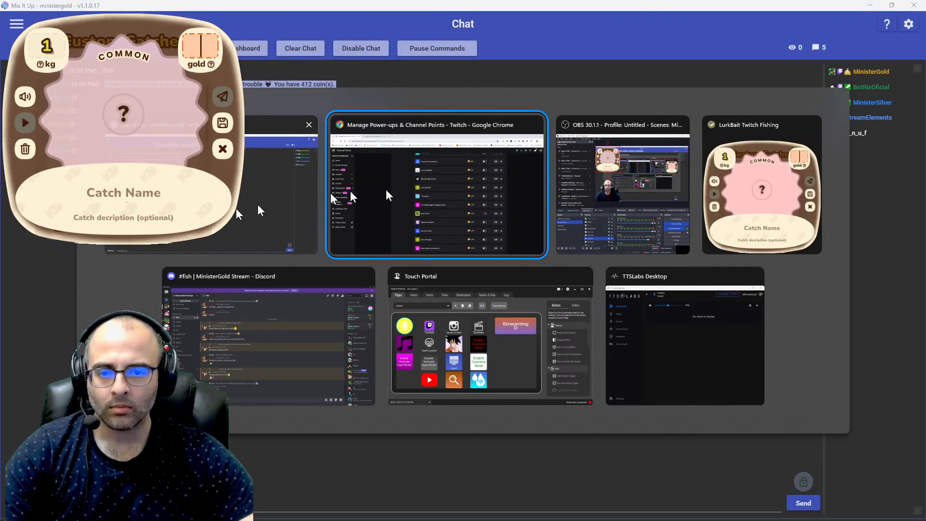
pyautogui.click(595, 205)
pyautogui.click(760, 464)
pyautogui.write('Invad')
pyautogui.press('BackSpace')
pyautogui.press('BackSpace')
pyautogui.press('BackSpace')
pyautogui.press('BackSpace')
pyautogui.write('Invader Zim')
pyautogui.press('Return')
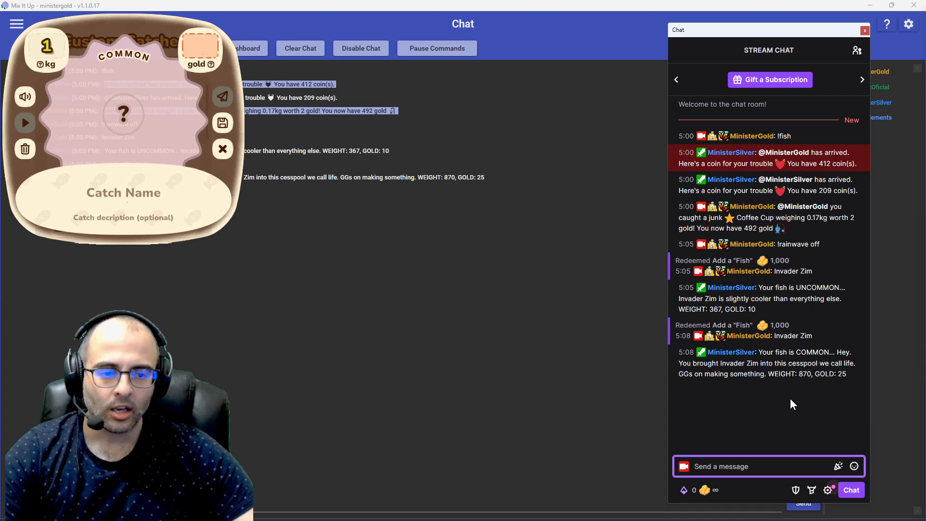
# Step: Switch to Discord and delete the newest Mix It Up message about the added fish in the fish channel
pyautogui.hotkey('alt', 'Tab')
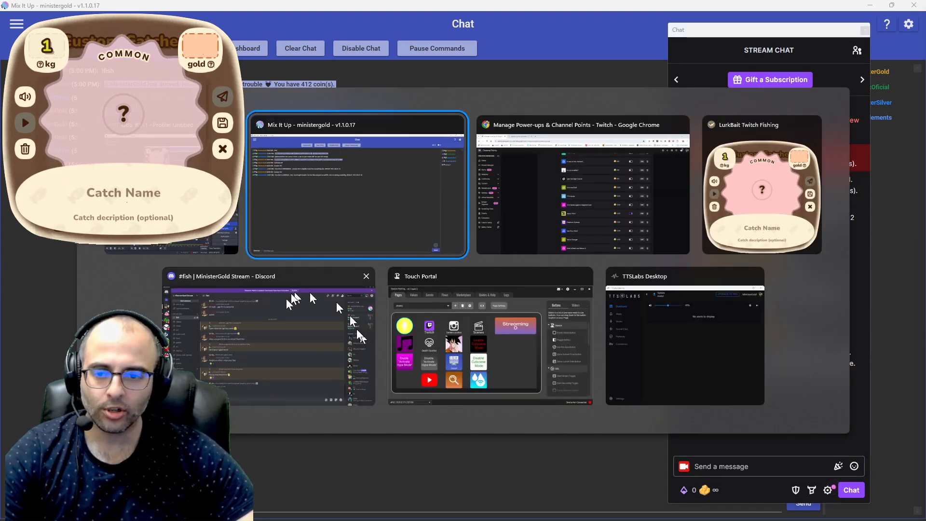
pyautogui.click(263, 340)
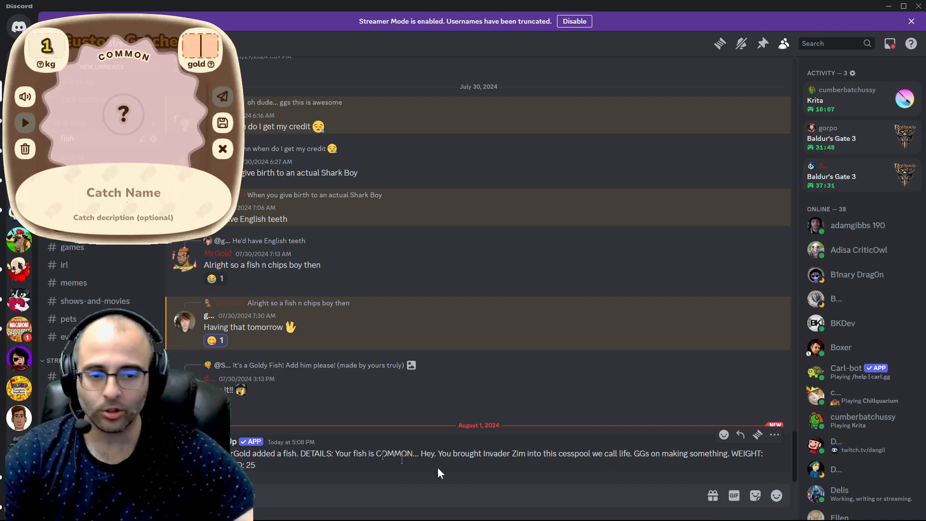
pyautogui.click(778, 439)
pyautogui.click(728, 461)
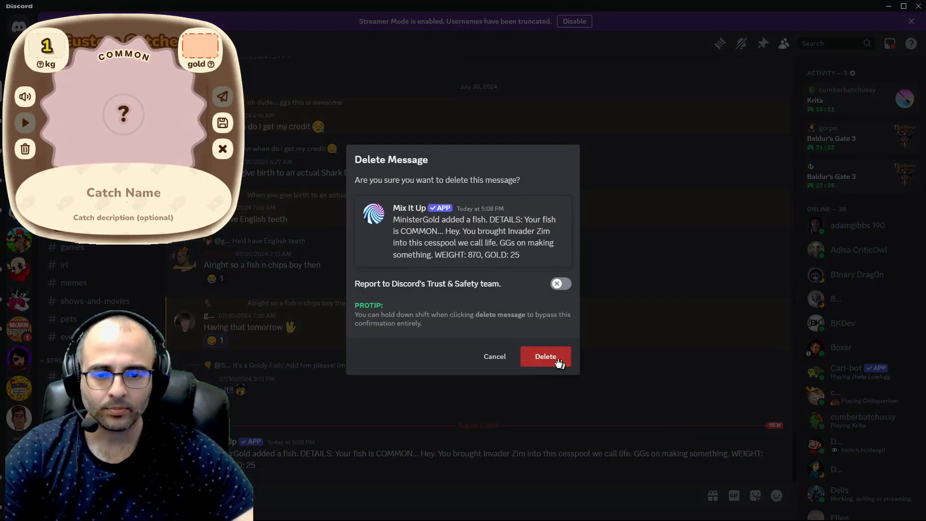
pyautogui.click(546, 356)
# Step: Switch to Mix It Up, examine the Discord connection details on the Services page, and return to the Chat page
pyautogui.hotkey('alt', 'Tab')
pyautogui.click(553, 206)
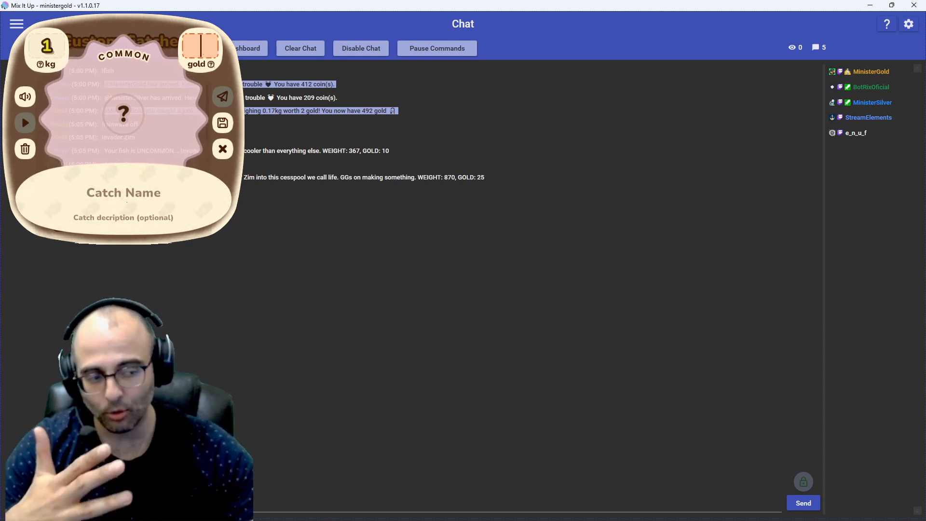
pyautogui.click(17, 25)
pyautogui.scroll(-1, 65, 261)
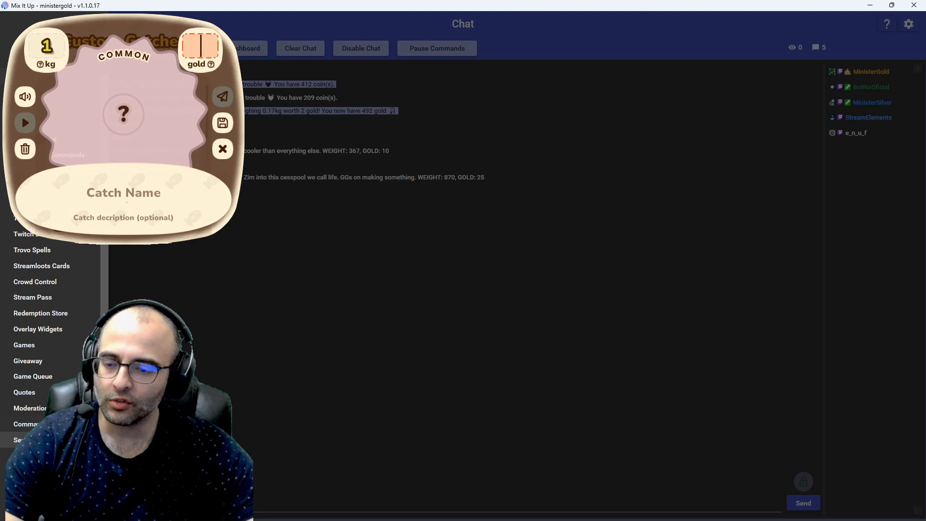
pyautogui.click(44, 440)
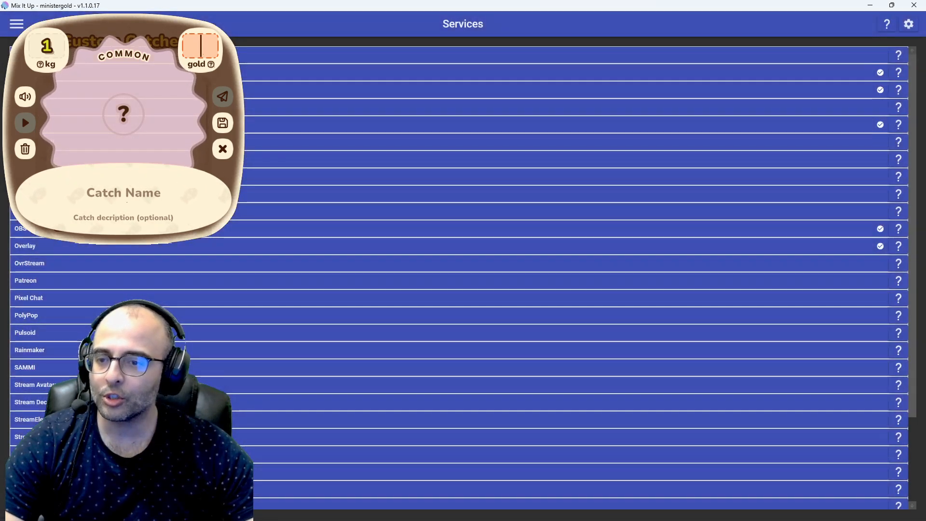
pyautogui.click(65, 90)
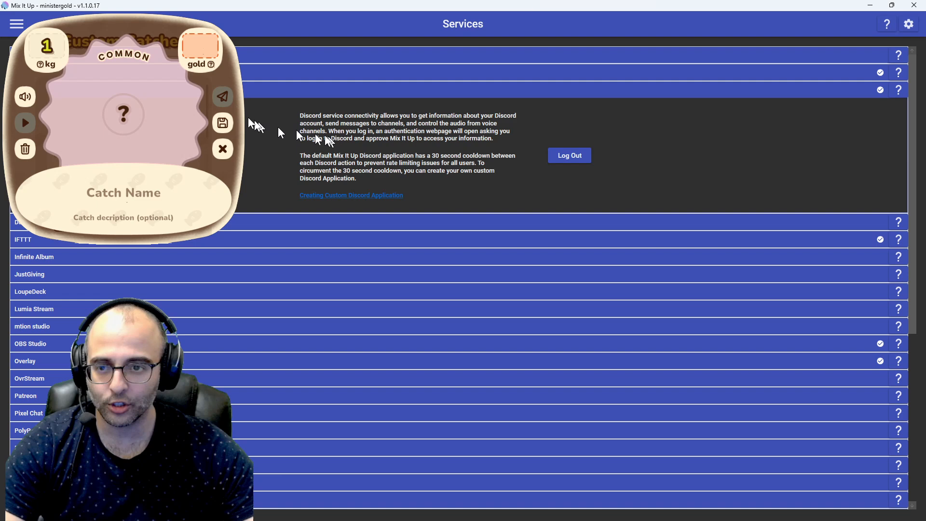
pyautogui.click(121, 90)
pyautogui.click(17, 23)
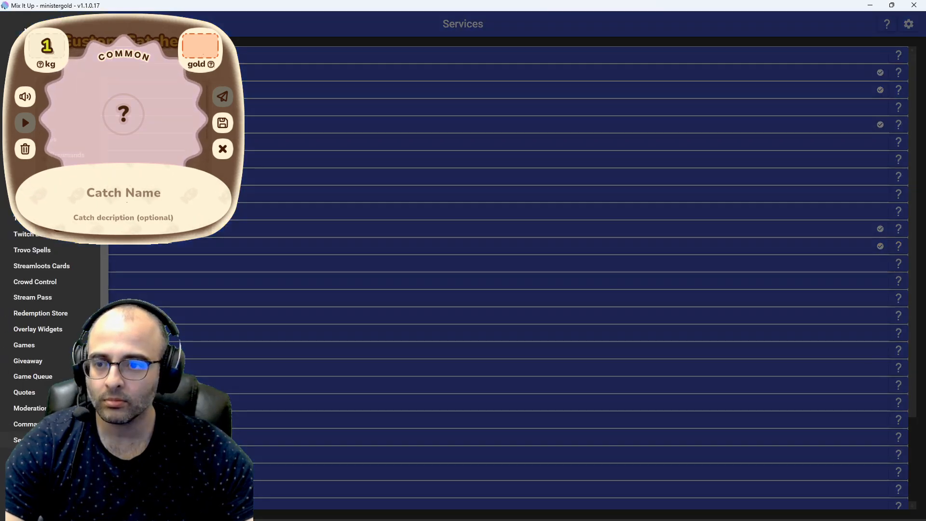
pyautogui.click(20, 60)
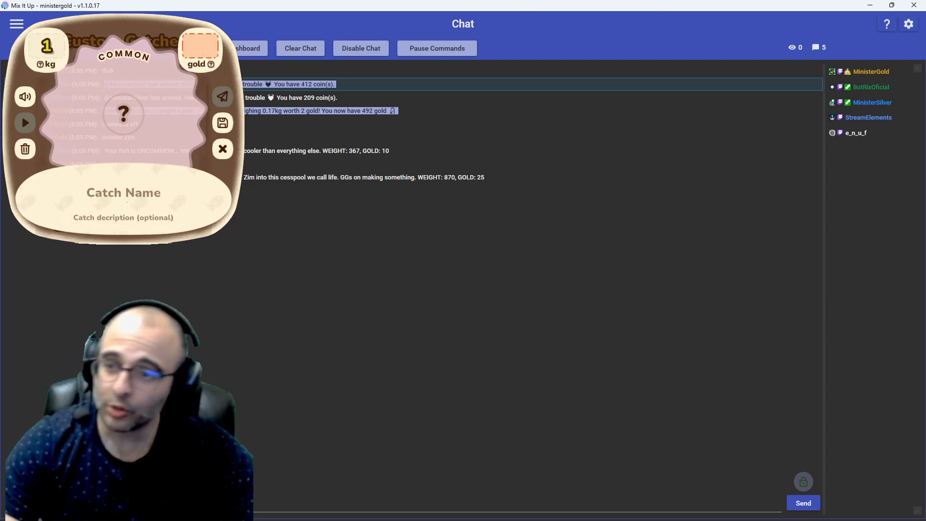
# Step: Filter the custom commands by "fish id" and open the Fish ID command for editing
pyautogui.click(16, 24)
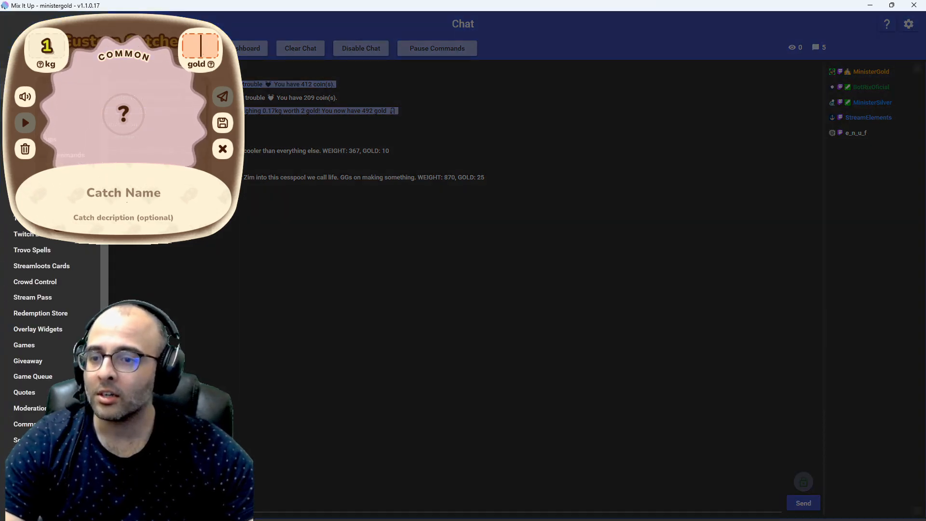
pyautogui.click(72, 91)
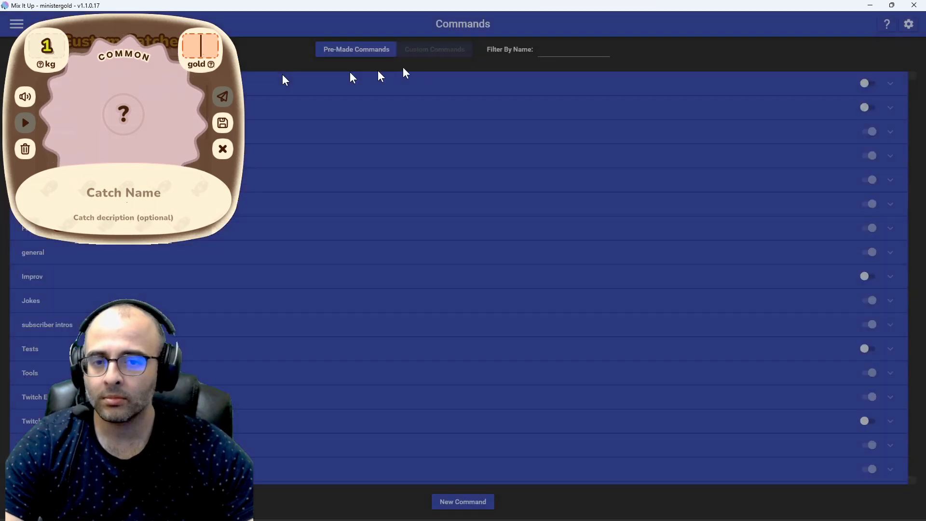
pyautogui.click(542, 53)
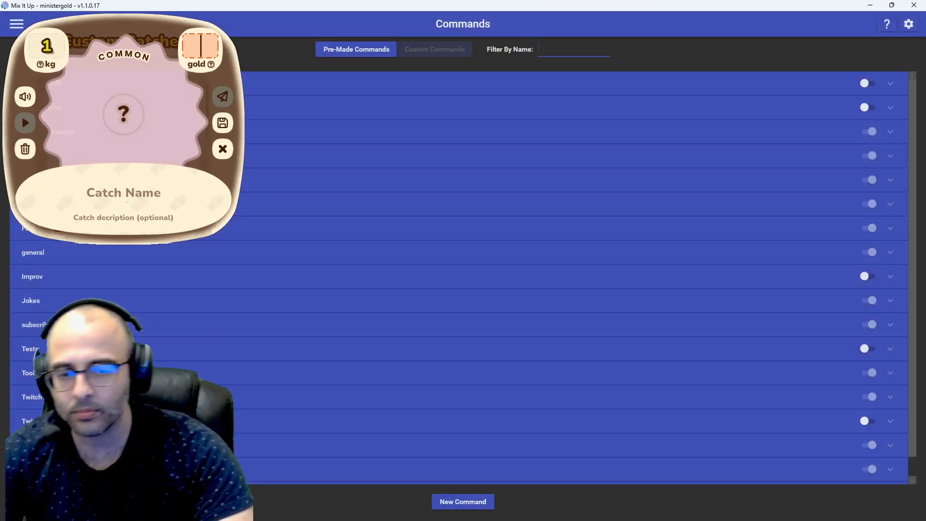
pyautogui.write('fish id')
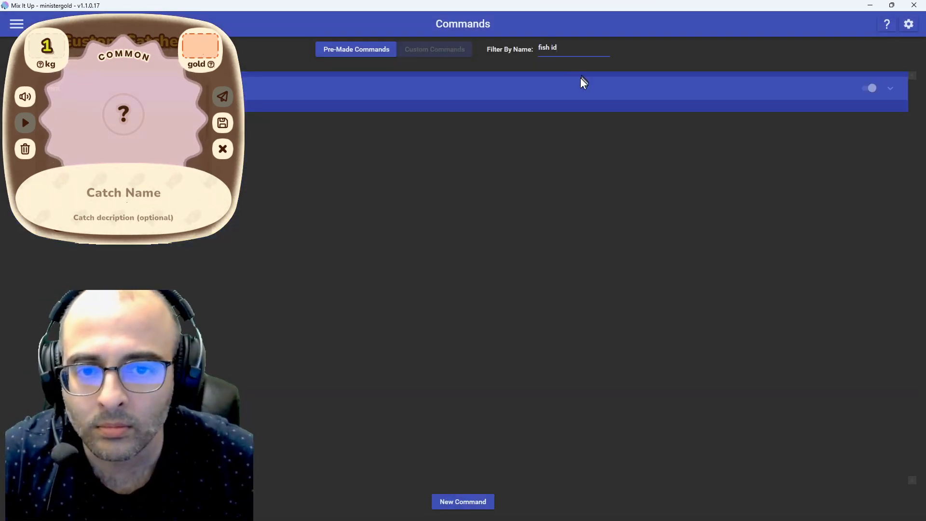
pyautogui.click(579, 92)
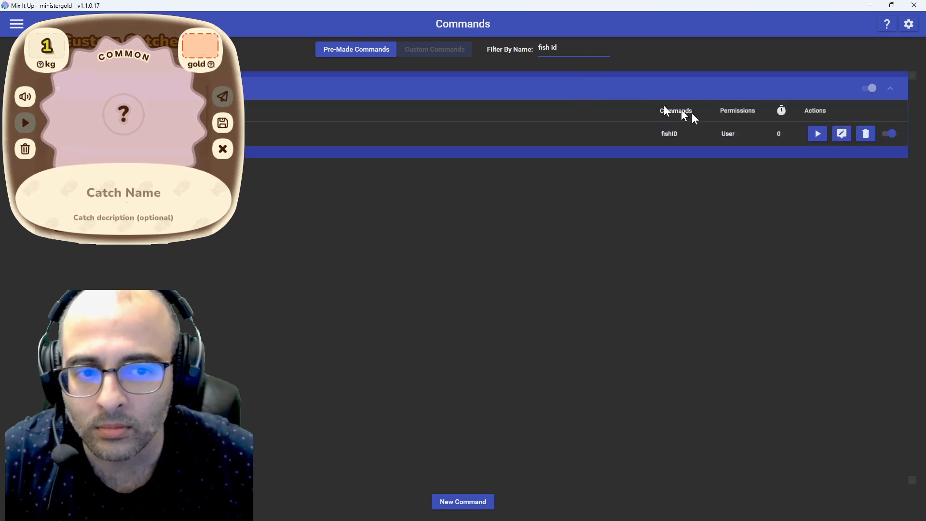
pyautogui.click(842, 136)
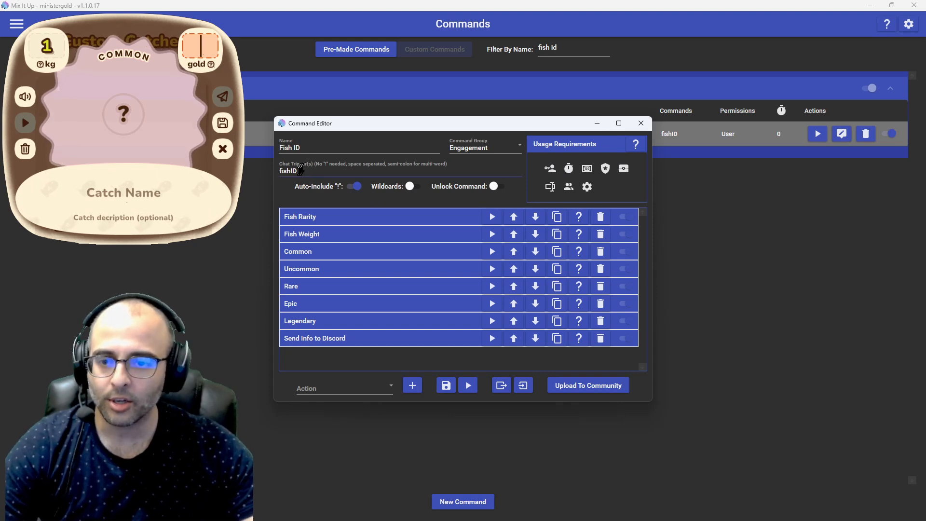
# Step: Point out the fishID chat trigger and maximize the Command Editor window
pyautogui.doubleClick(298, 172)
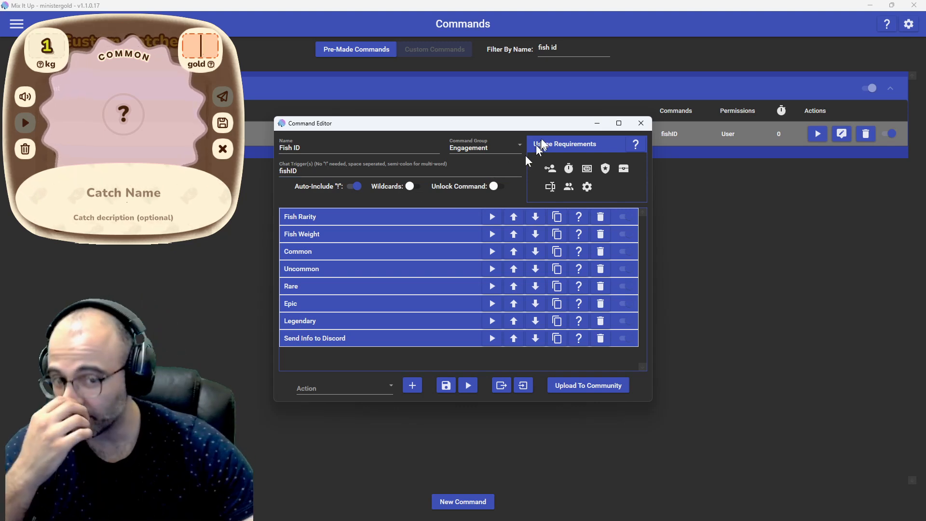
pyautogui.moveTo(526, 122); pyautogui.dragTo(521, 22)
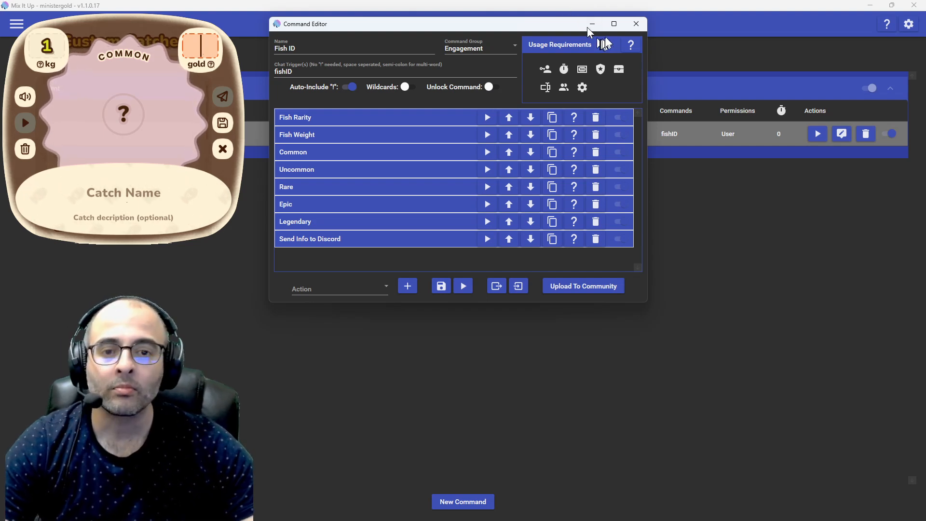
pyautogui.click(614, 26)
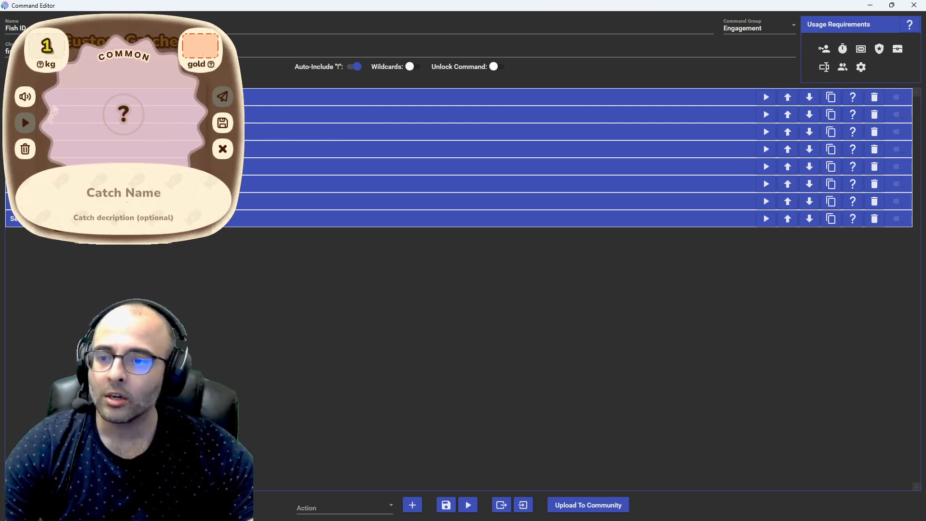
# Step: Choose Special Identifier as the action type to add to the Fish ID command
pyautogui.click(379, 506)
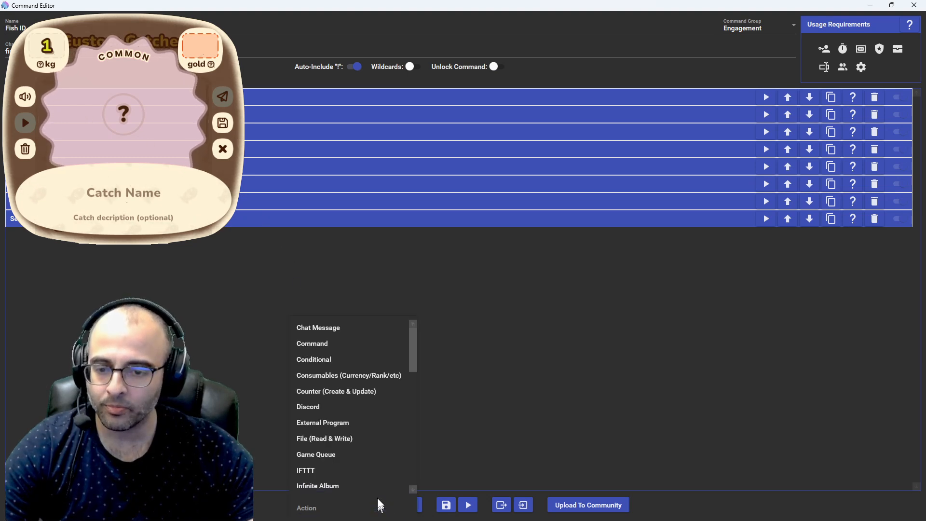
pyautogui.scroll(-10, 371, 474)
pyautogui.scroll(1, 350, 423)
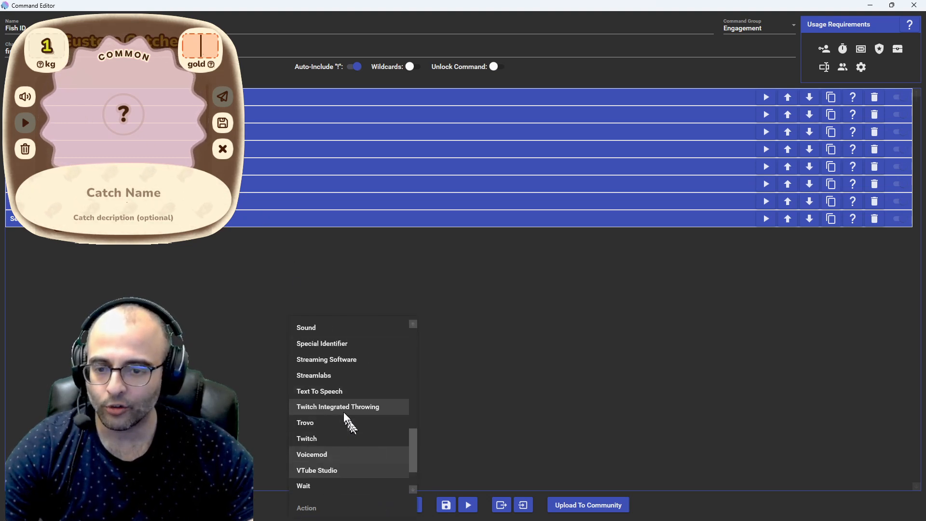
pyautogui.scroll(1, 343, 410)
pyautogui.click(340, 391)
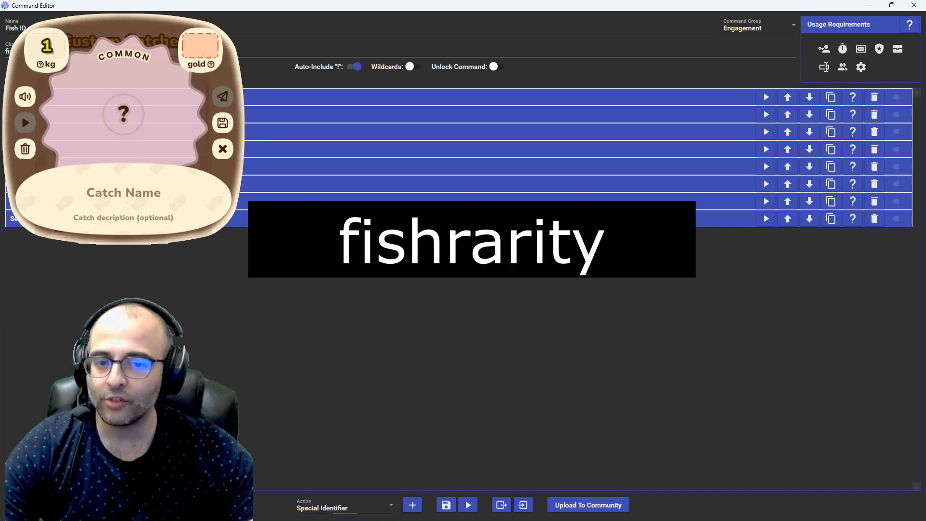
# Step: Expand the Fish Rarity action and open its replacement text for editing
pyautogui.click(131, 99)
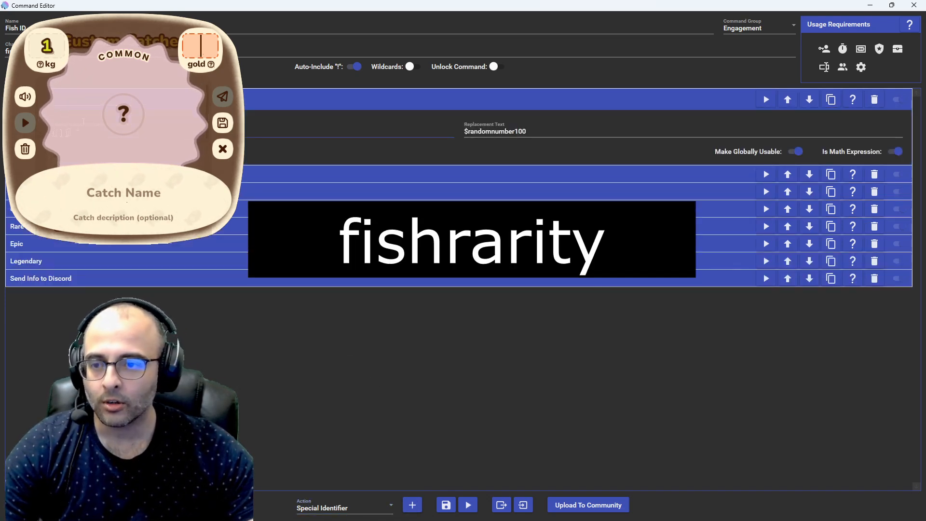
pyautogui.click(479, 129)
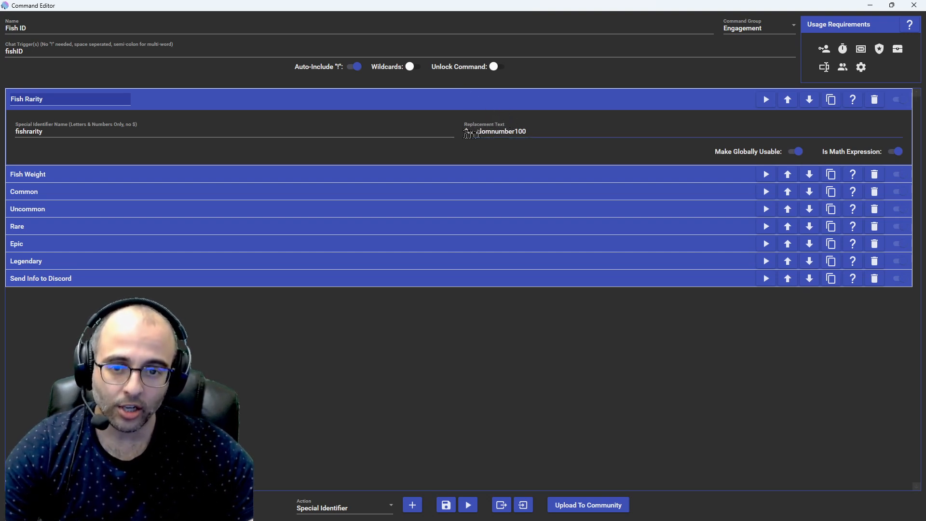
# Step: Examine the Fish Rarity action's replacement text and math expression setting, and collapse the action
pyautogui.click(530, 128)
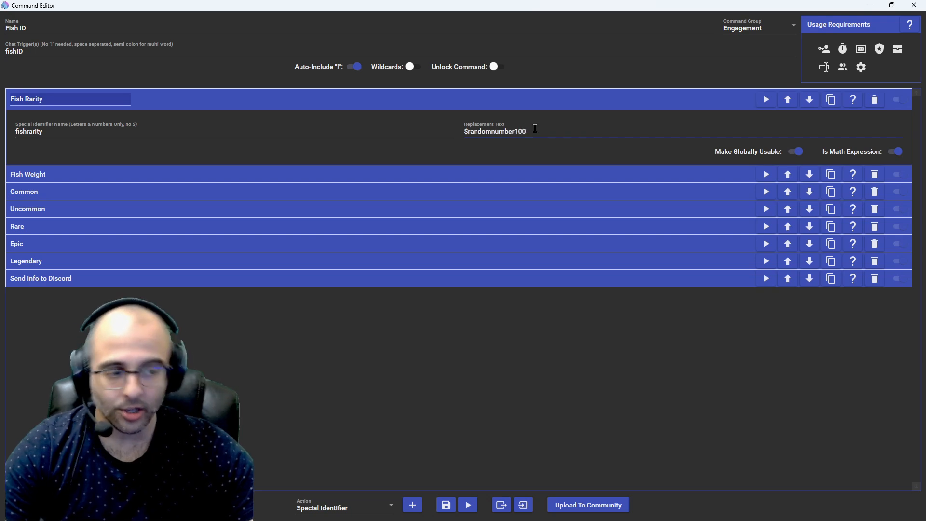
pyautogui.rightClick(536, 130)
pyautogui.click(529, 131)
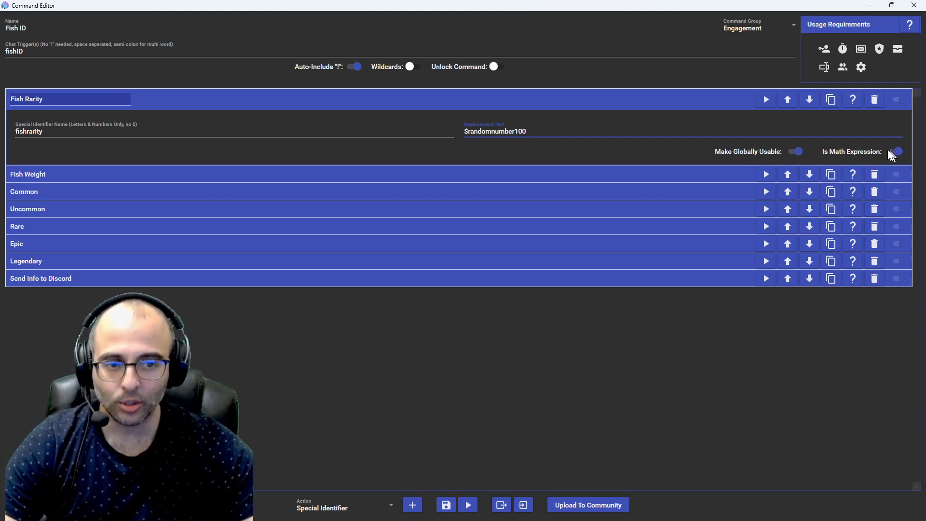
pyautogui.click(220, 107)
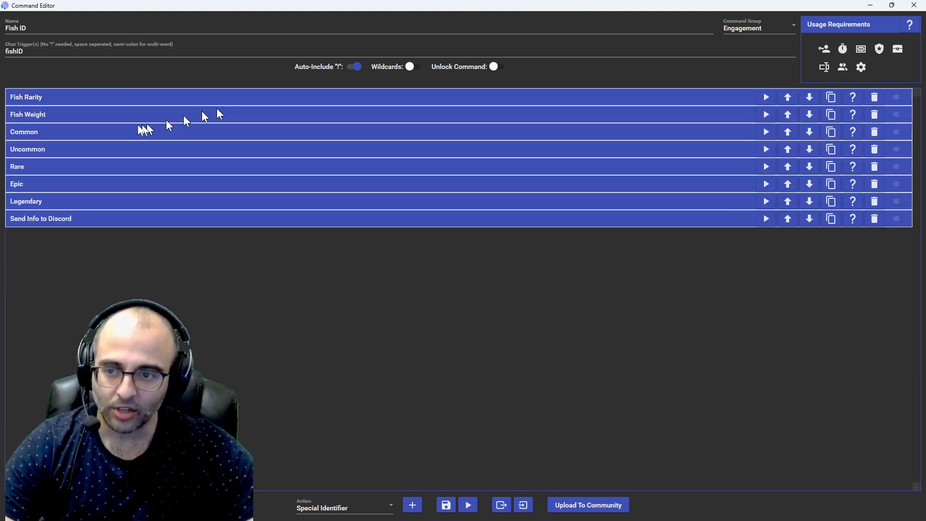
# Step: Expand the Fish Weight action, examine its random number replacement text and math expression setting, and collapse it
pyautogui.click(45, 114)
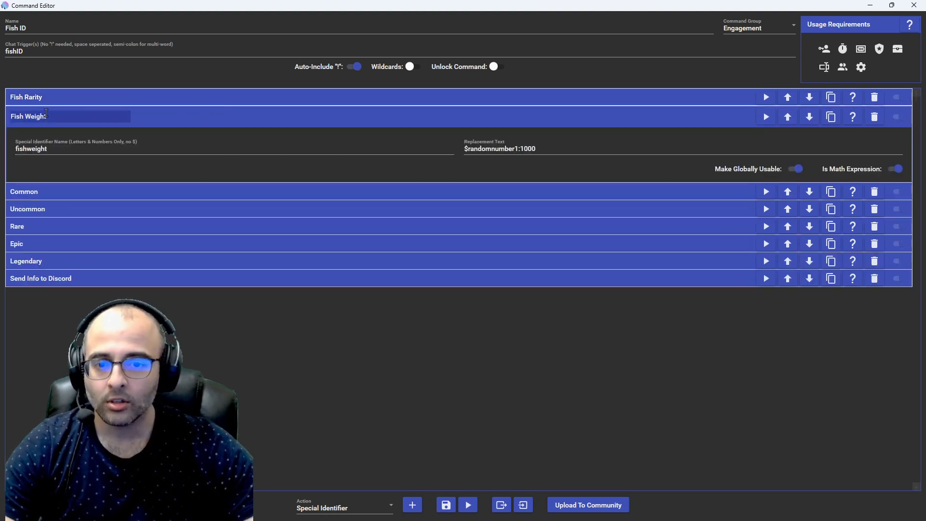
pyautogui.click(489, 153)
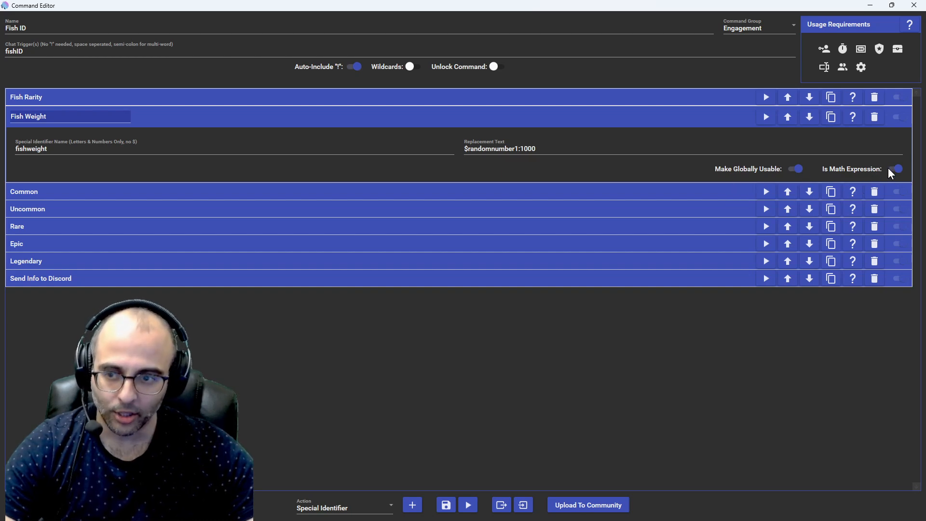
pyautogui.click(165, 121)
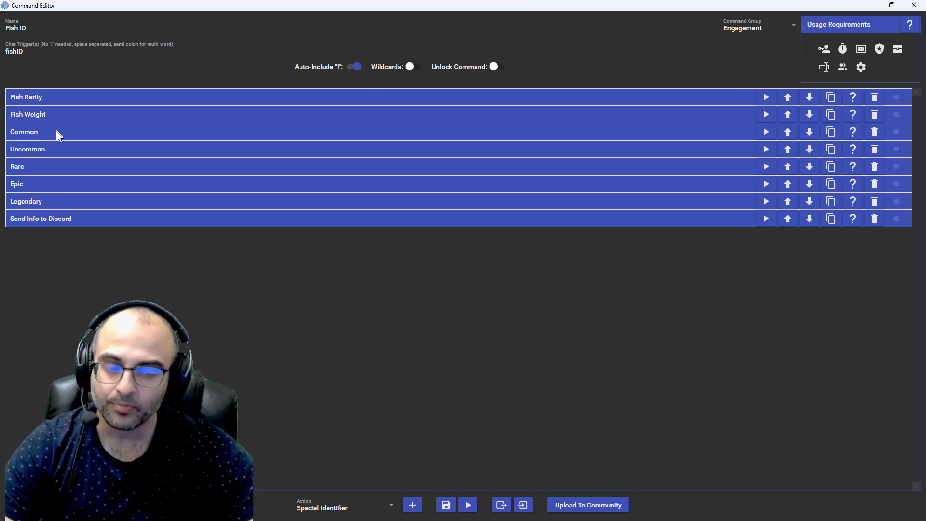
# Step: Choose Conditional as the action type to add to the Fish ID command
pyautogui.click(372, 504)
pyautogui.scroll(10, 360, 448)
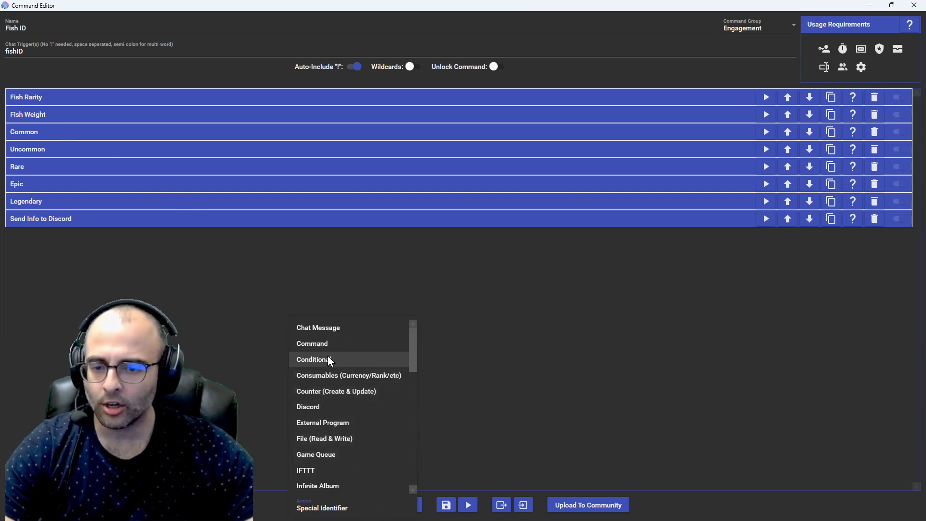
pyautogui.click(328, 360)
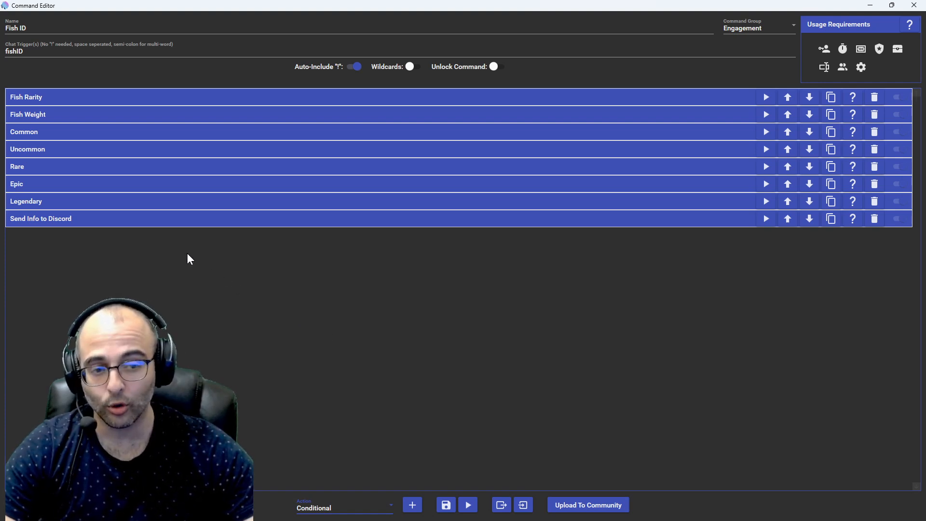
# Step: Expand the Common condition and compare its clauses with the Fish Rarity action's special identifier
pyautogui.click(33, 131)
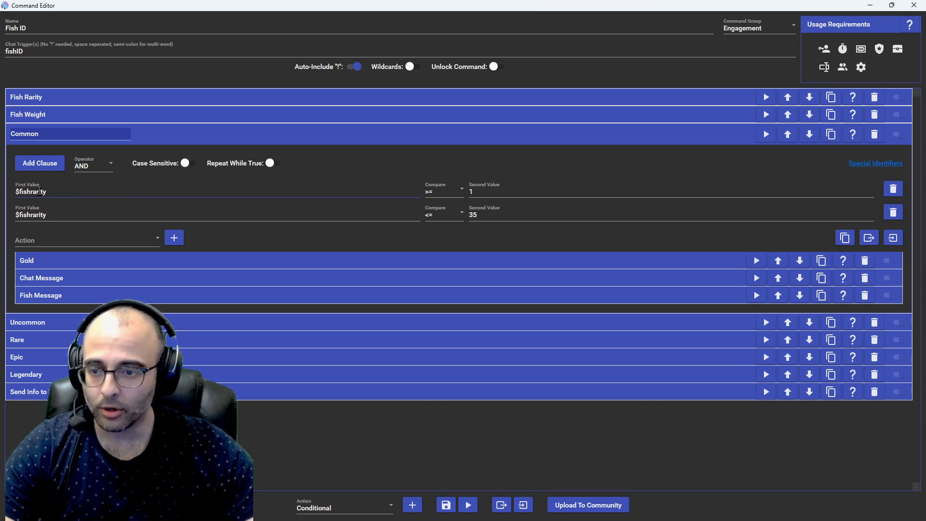
pyautogui.click(25, 96)
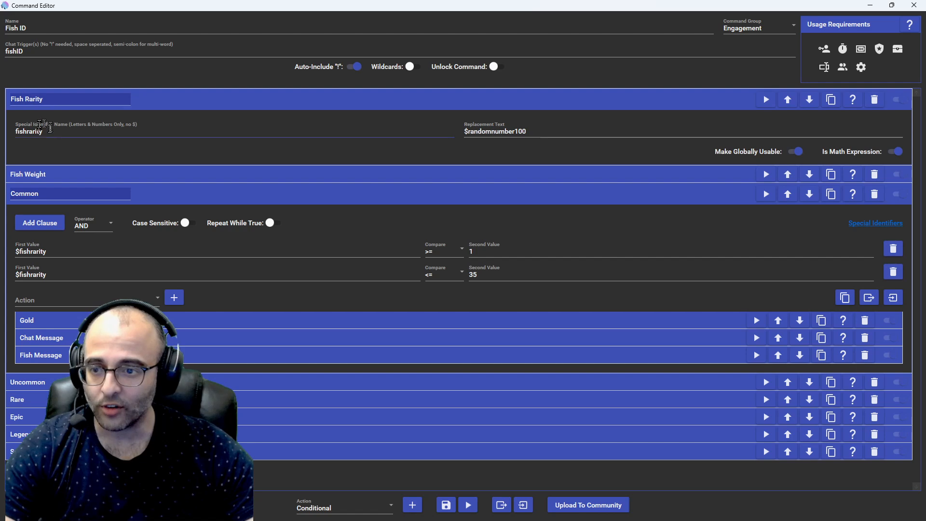
pyautogui.click(146, 99)
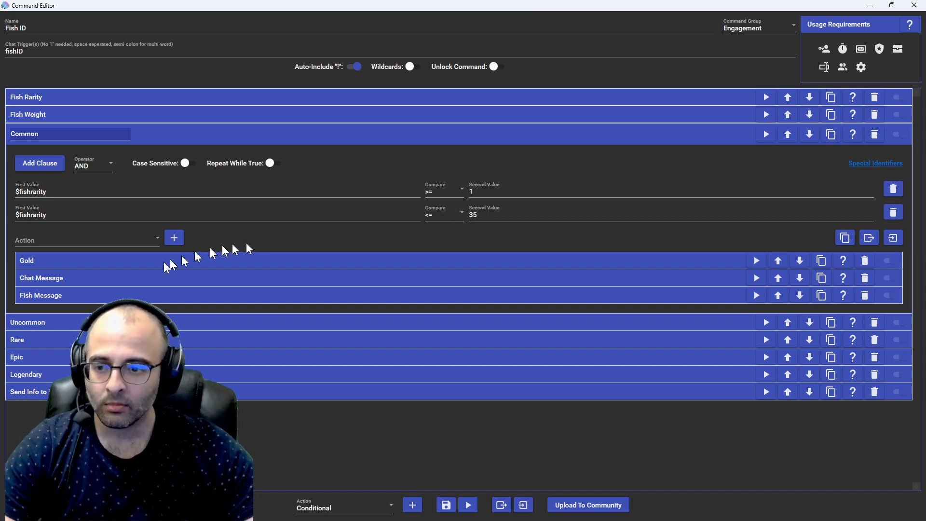
# Step: Choose Special Identifier as the action type to add inside the Common condition
pyautogui.click(120, 241)
pyautogui.scroll(-10, 112, 275)
pyautogui.scroll(5, 111, 332)
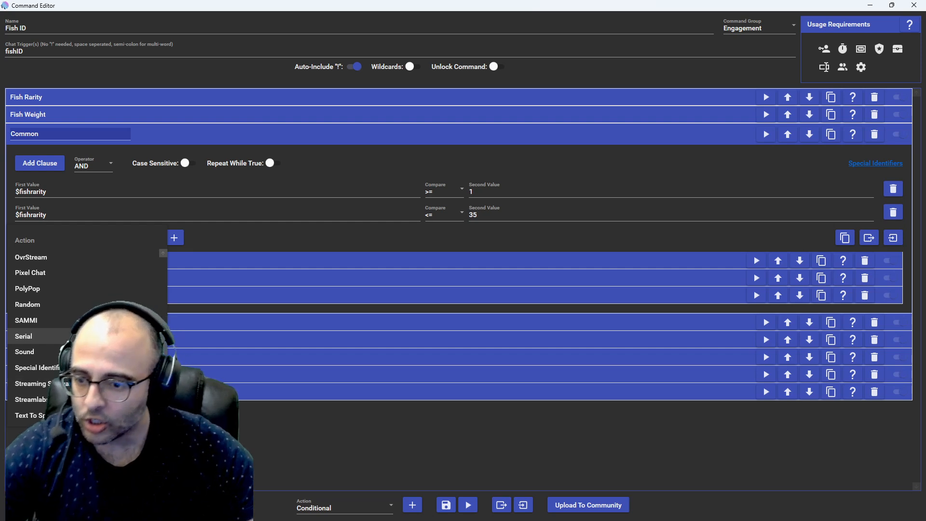
pyautogui.click(39, 367)
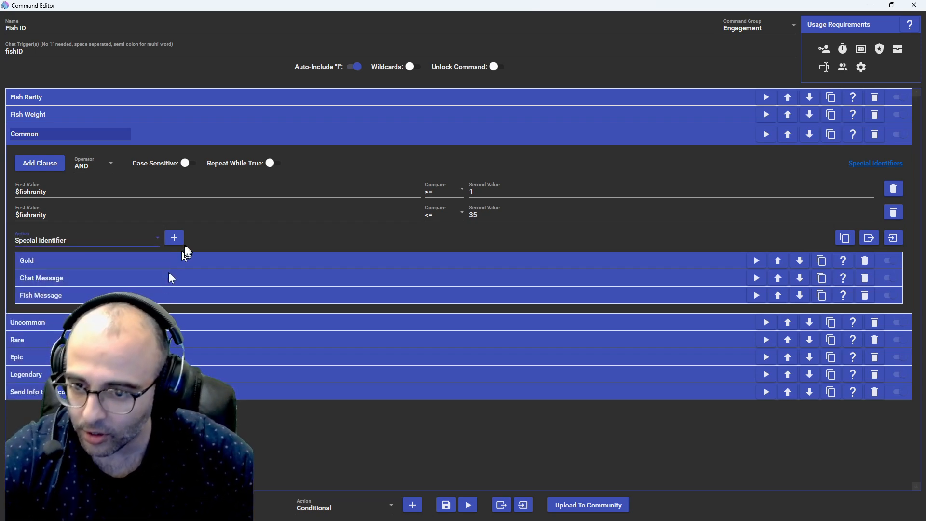
# Step: Examine the Gold action inside Common, and check the rarity threshold in LurkBait by trying 35 gold on a custom catch and clearing it
pyautogui.click(216, 264)
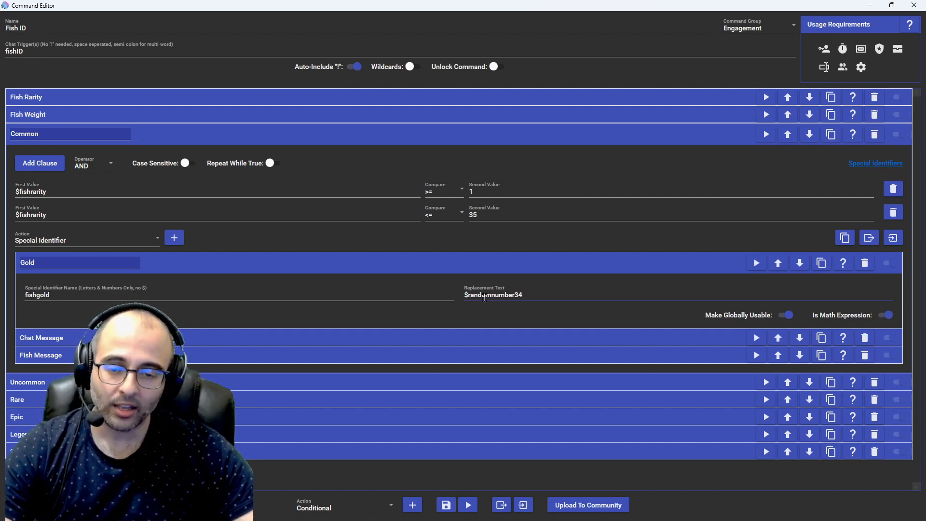
pyautogui.hotkey('alt', 'Tab')
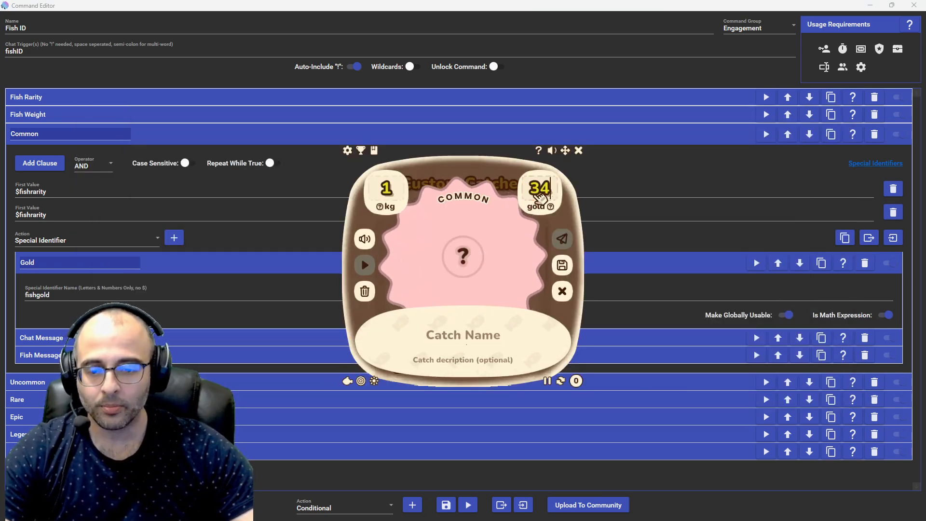
pyautogui.press('BackSpace')
pyautogui.press('BackSpace')
pyautogui.write('35')
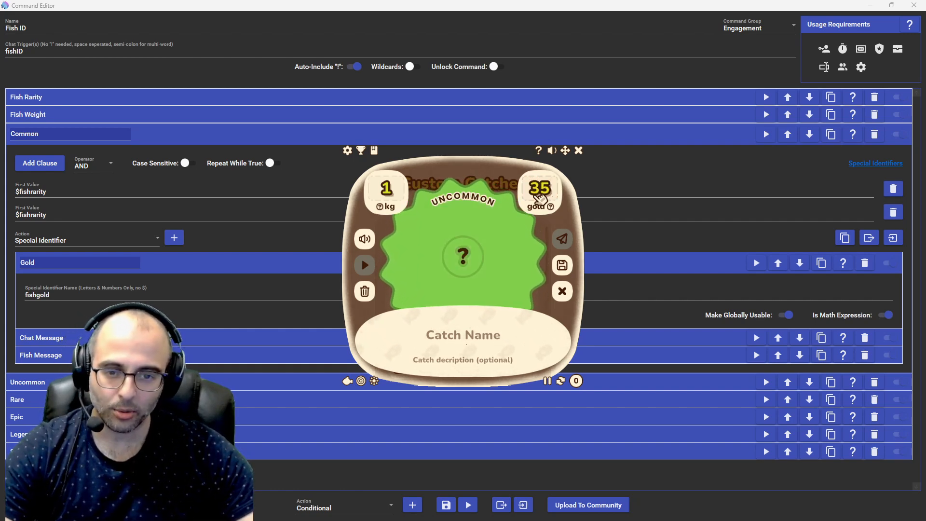
pyautogui.press('BackSpace')
pyautogui.press('BackSpace')
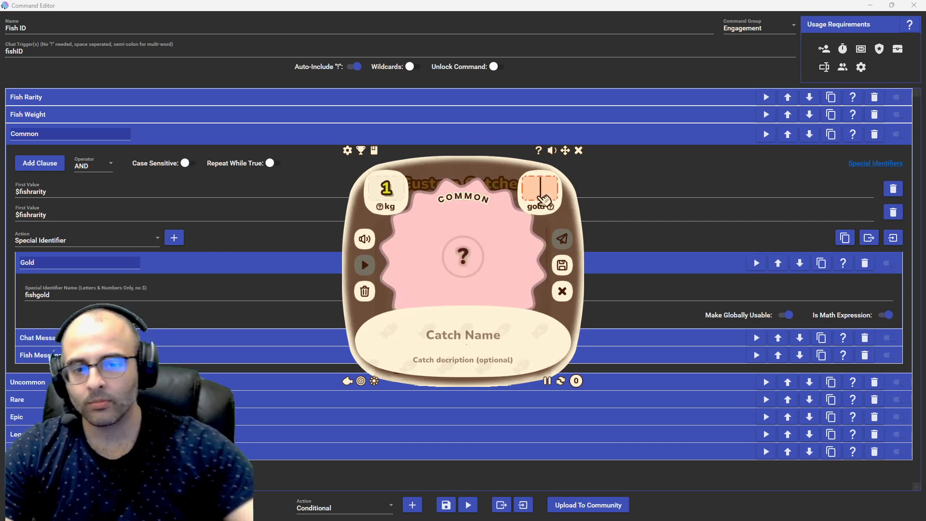
pyautogui.click(645, 281)
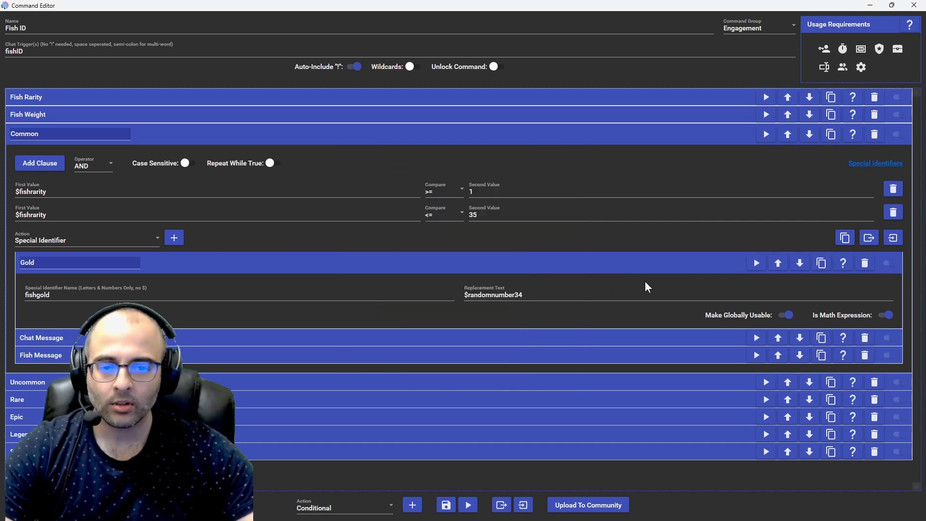
pyautogui.click(201, 263)
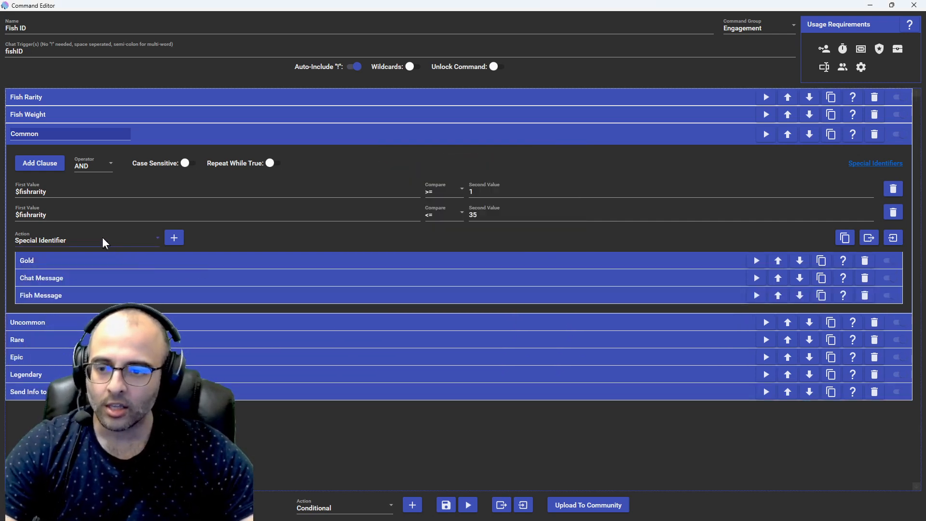
# Step: Choose Chat Message as the action type to add inside the Common condition
pyautogui.click(120, 237)
pyautogui.scroll(10, 74, 280)
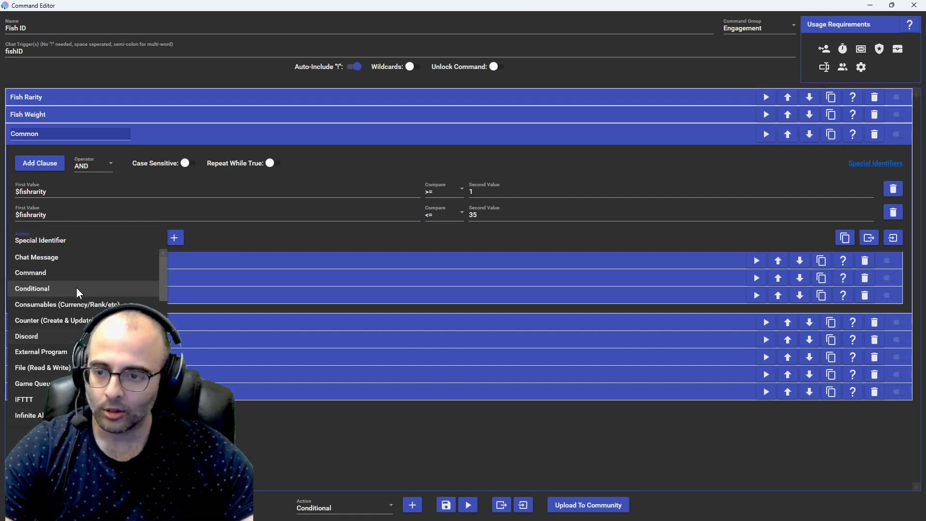
pyautogui.click(50, 262)
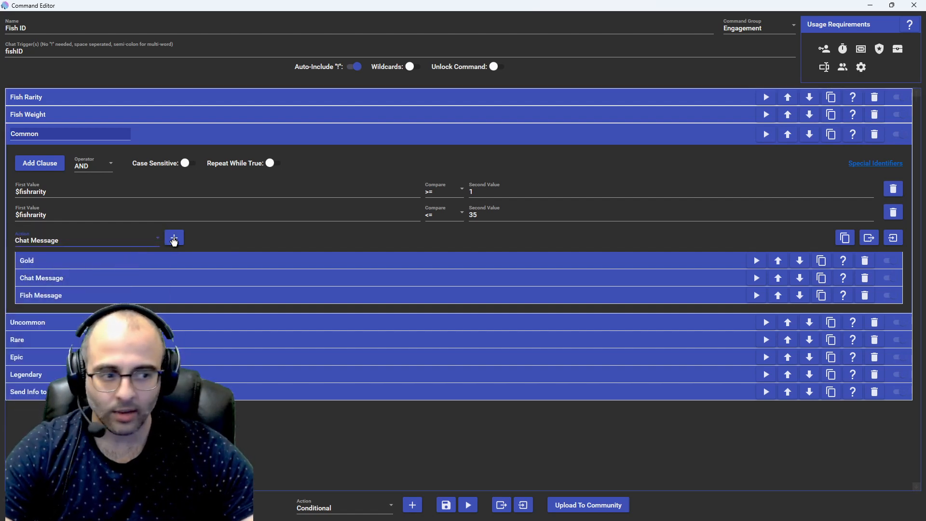
# Step: Examine the Chat Message text inside Common alongside the Gold action's identifier, and collapse both actions
pyautogui.click(125, 278)
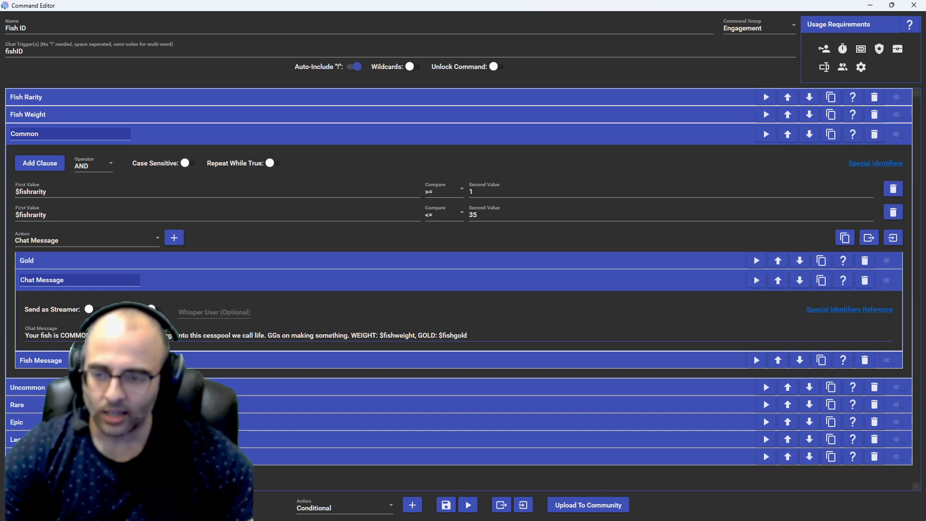
pyautogui.moveTo(164, 335); pyautogui.dragTo(330, 331)
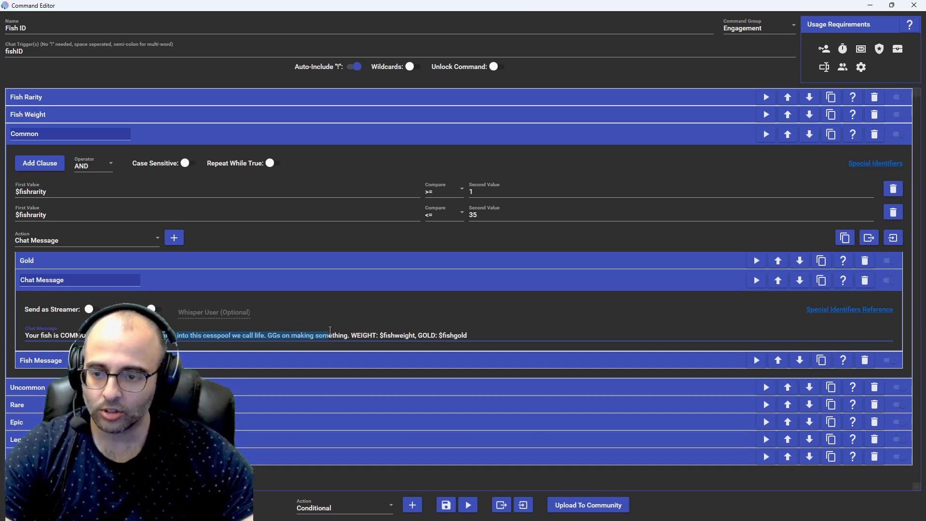
pyautogui.click(131, 335)
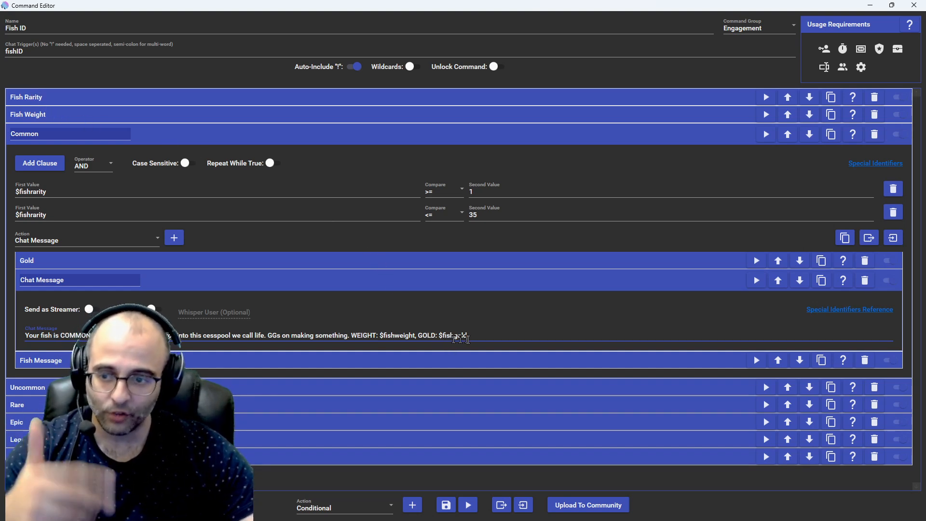
pyautogui.click(77, 259)
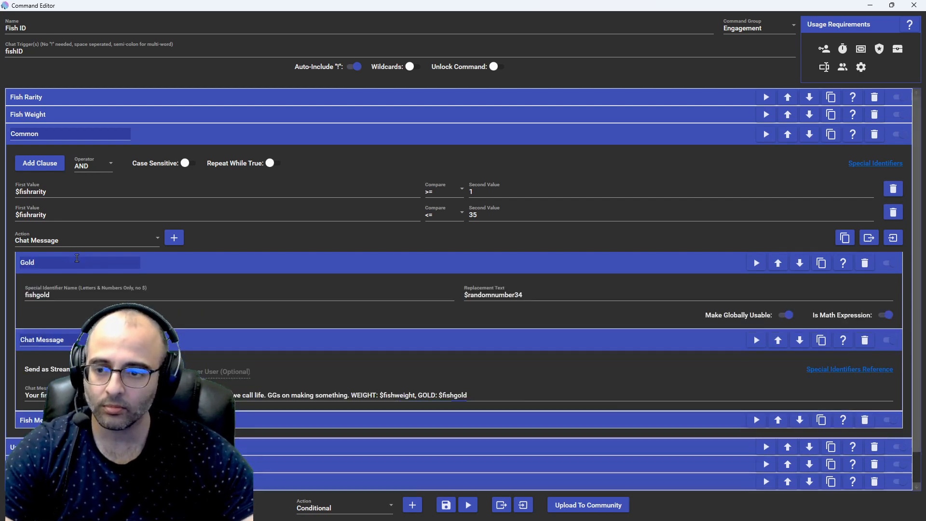
pyautogui.click(160, 259)
pyautogui.click(158, 277)
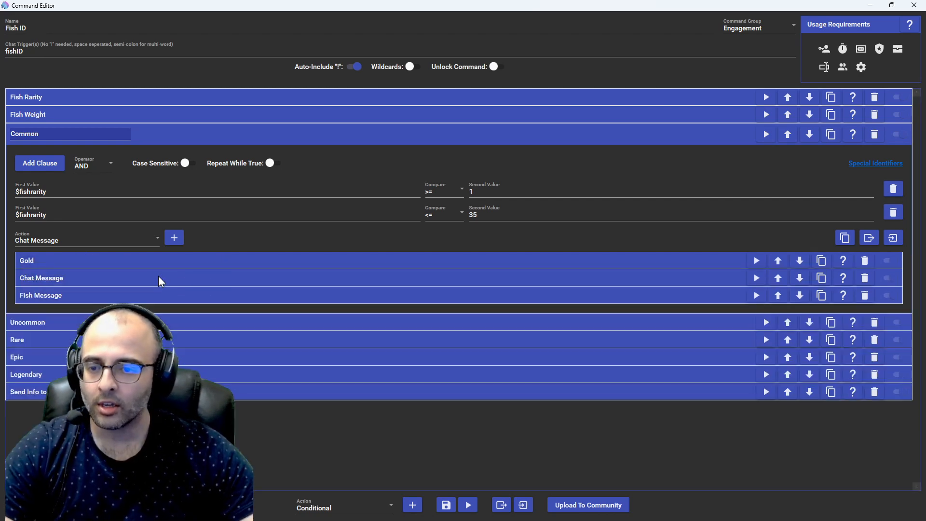
# Step: Expand the Fish Message action, compare its replacement text with the Chat Message, and highlight the fishmsg identifier name
pyautogui.click(145, 295)
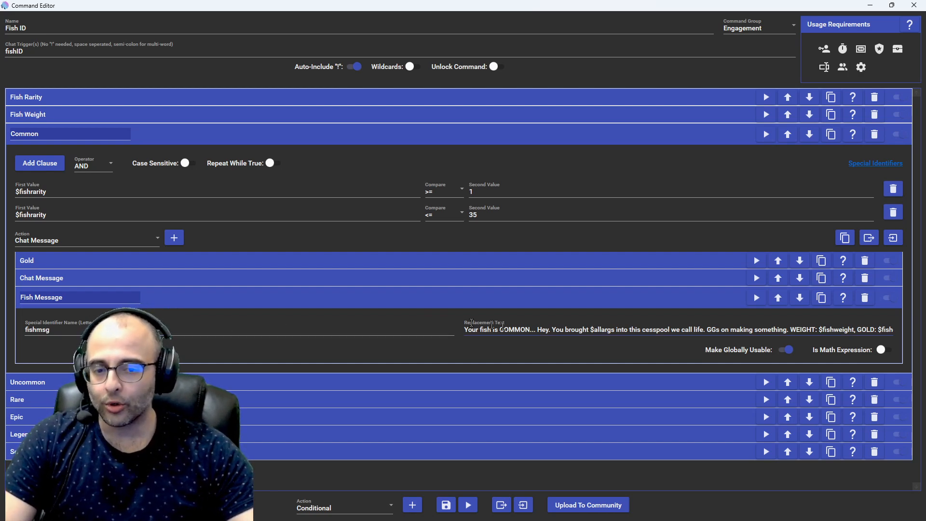
pyautogui.click(145, 280)
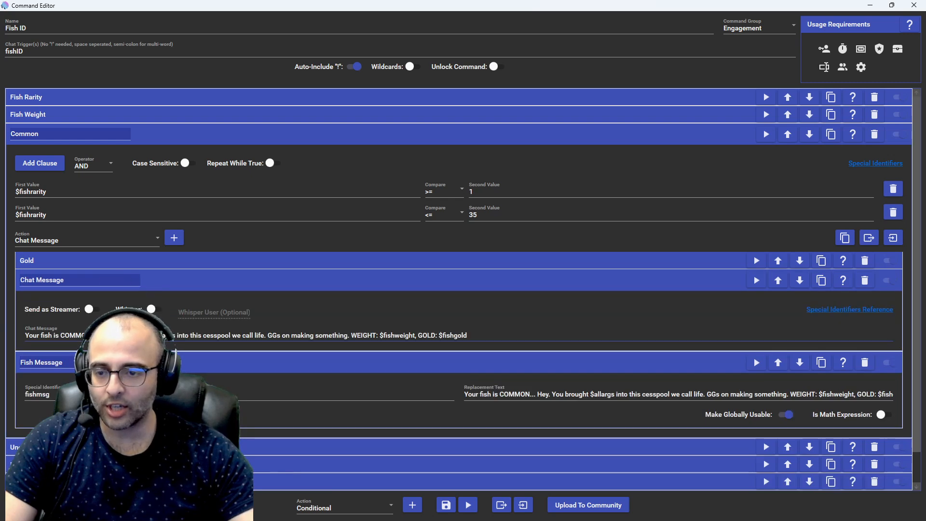
pyautogui.click(169, 285)
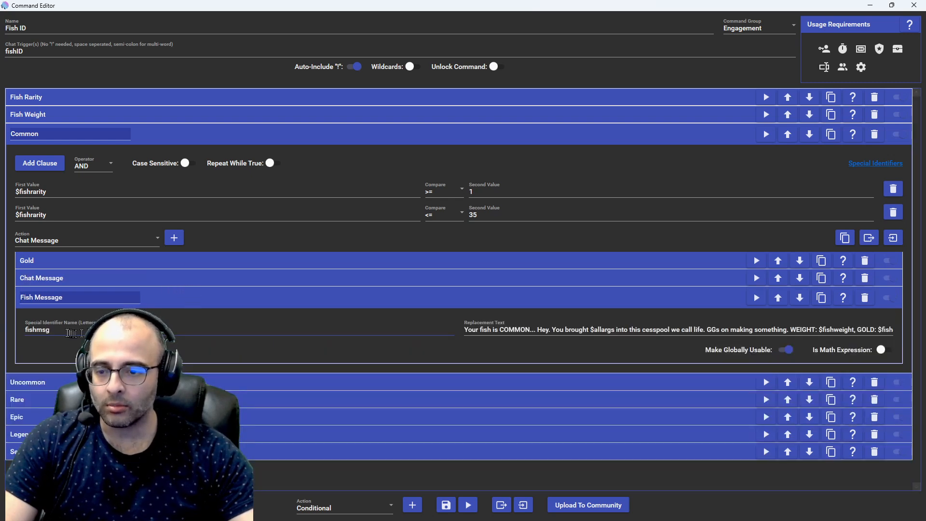
pyautogui.moveTo(54, 334); pyautogui.dragTo(25, 335)
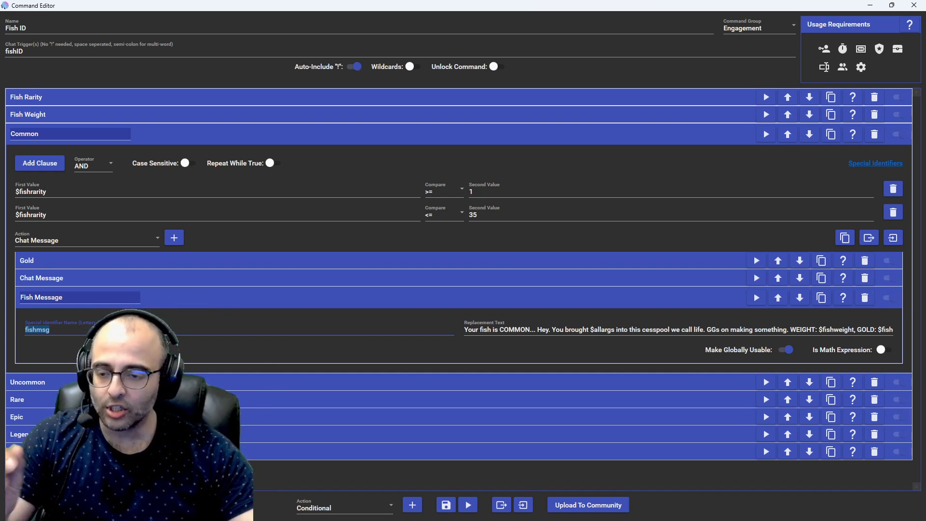
# Step: Expand the Send Info to Discord action and examine its action types, channel list and $fishmsg message text
pyautogui.click(120, 451)
pyautogui.scroll(-3, 458, 289)
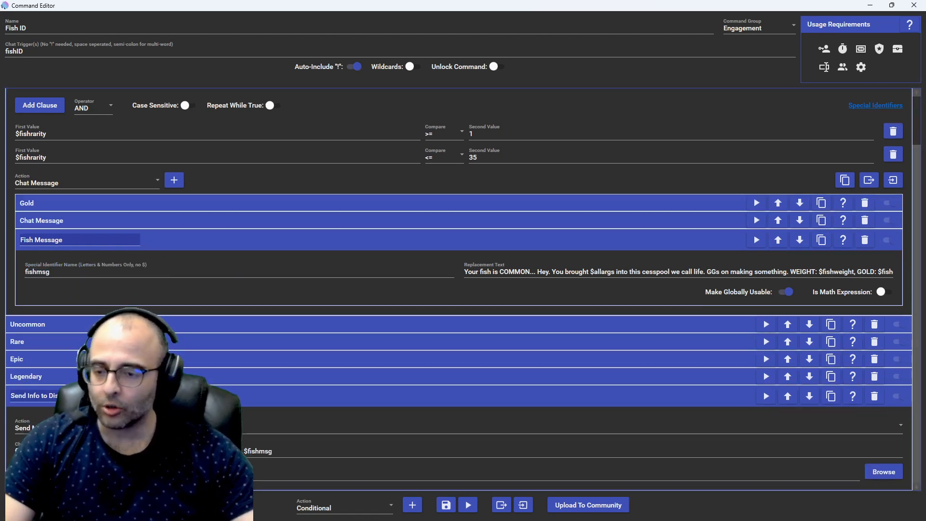
pyautogui.click(121, 427)
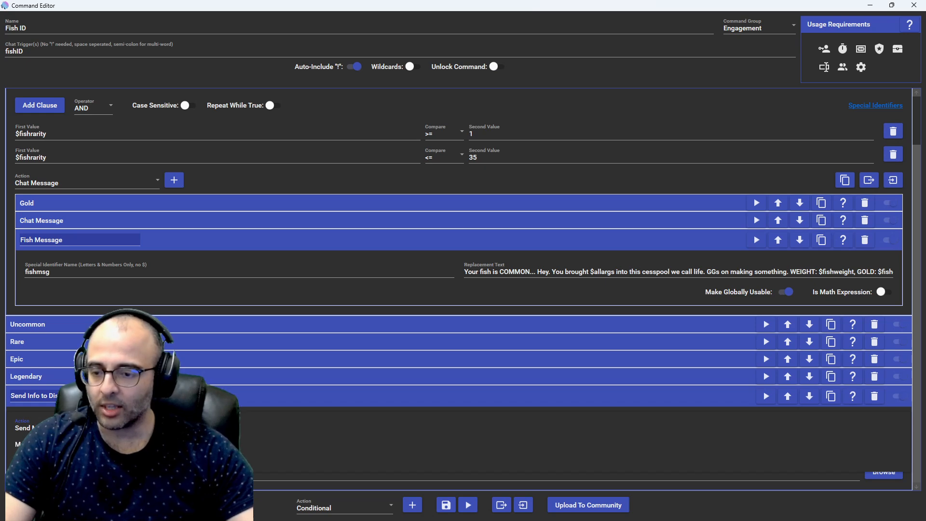
pyautogui.click(258, 398)
pyautogui.click(145, 452)
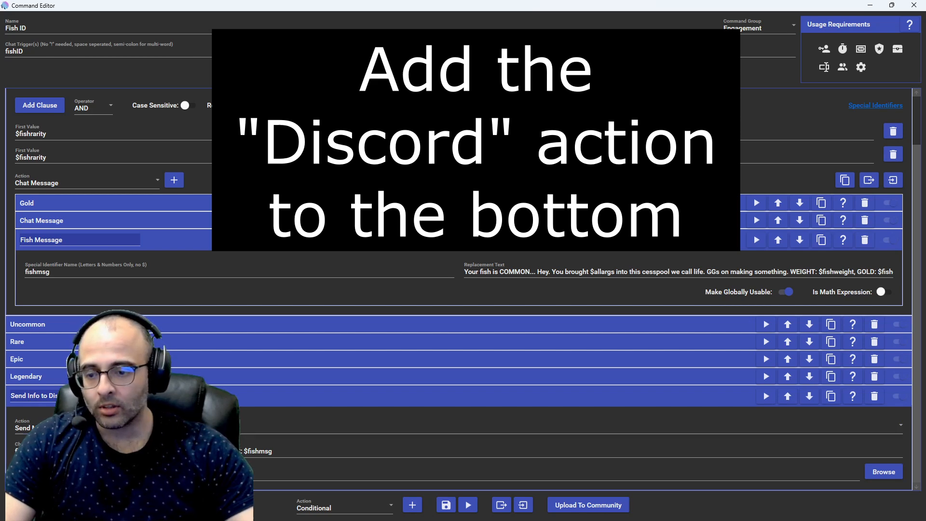
pyautogui.click(58, 450)
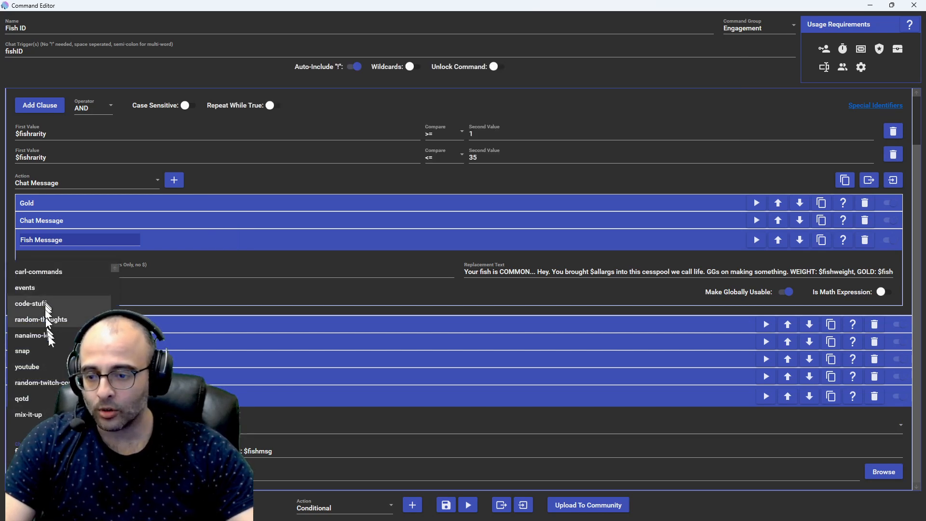
pyautogui.click(57, 450)
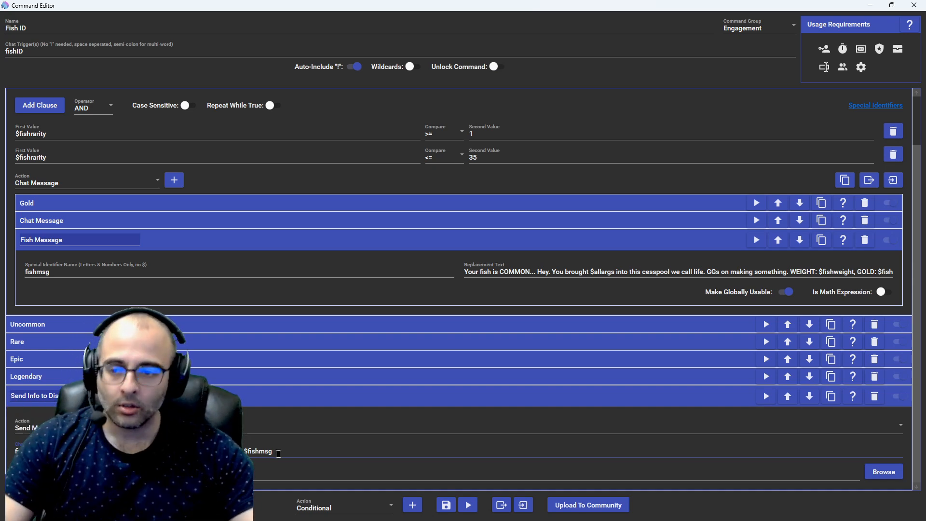
# Step: Collapse the Common condition and expand Uncommon to examine its $fishrarity range
pyautogui.scroll(3, 155, 243)
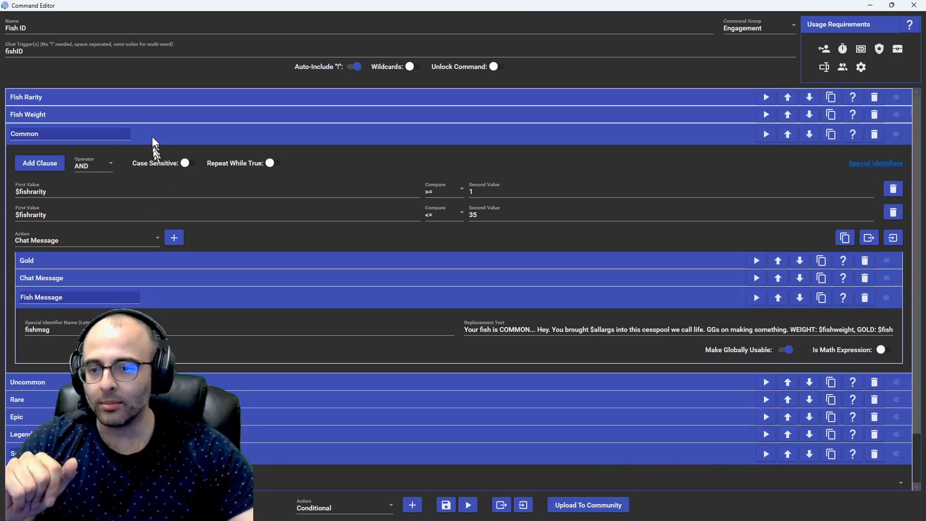
pyautogui.click(153, 139)
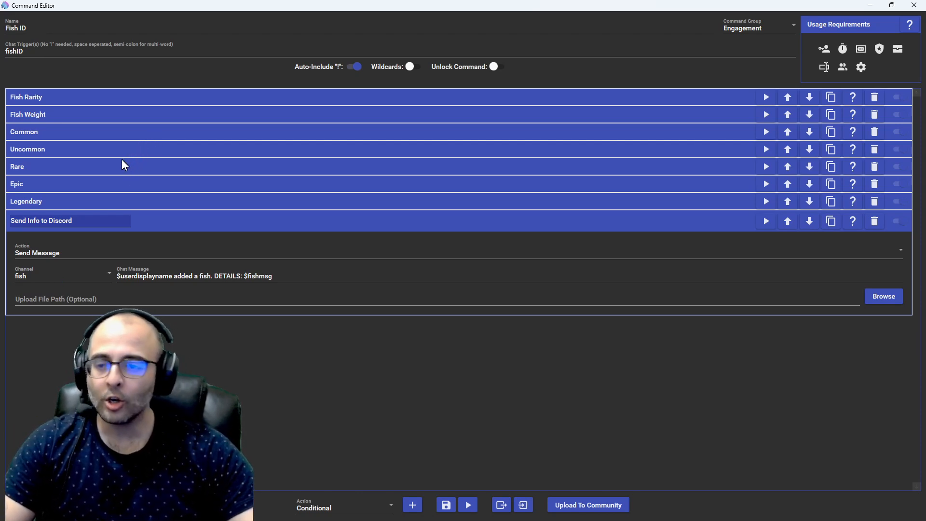
pyautogui.click(55, 155)
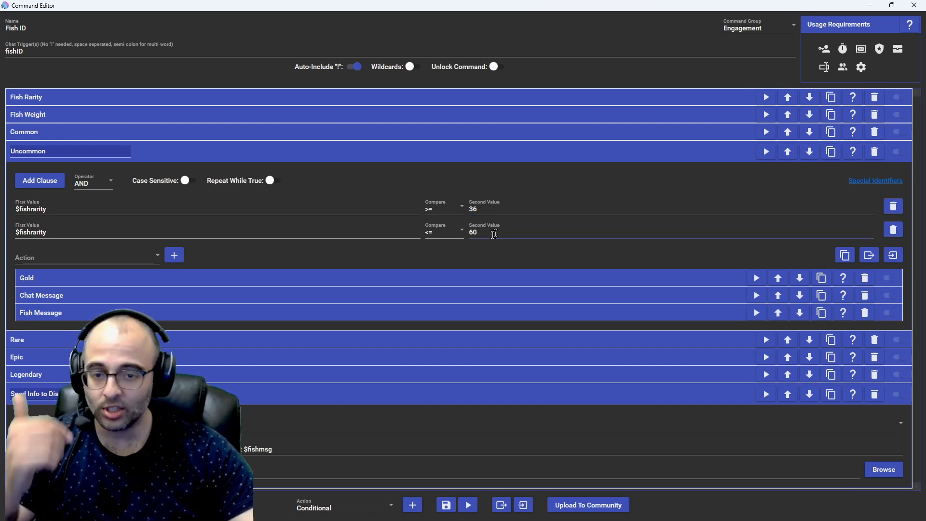
# Step: Switch to LurkBait Twitch Fishing to view the custom catch card, and return to the Mix It Up command editor
pyautogui.hotkey('alt', 'Tab')
pyautogui.hotkey('alt', 'Tab')
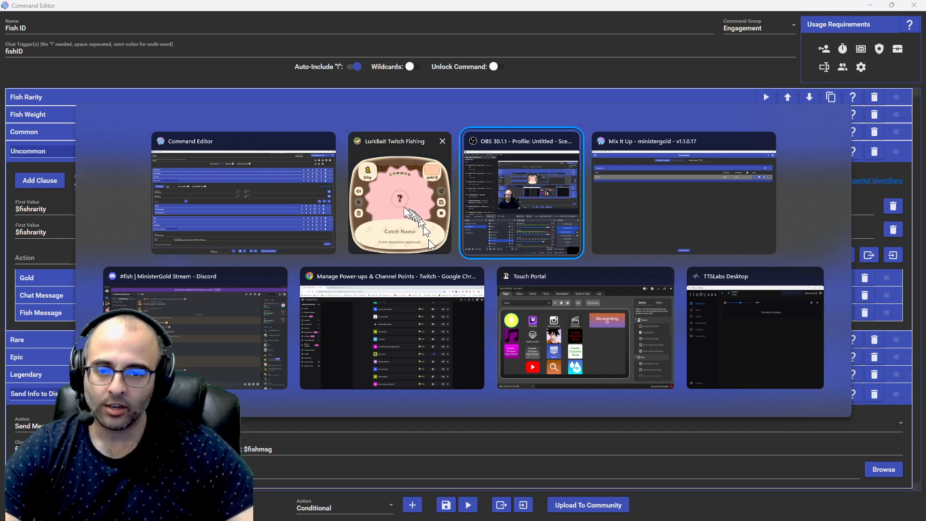
pyautogui.click(428, 244)
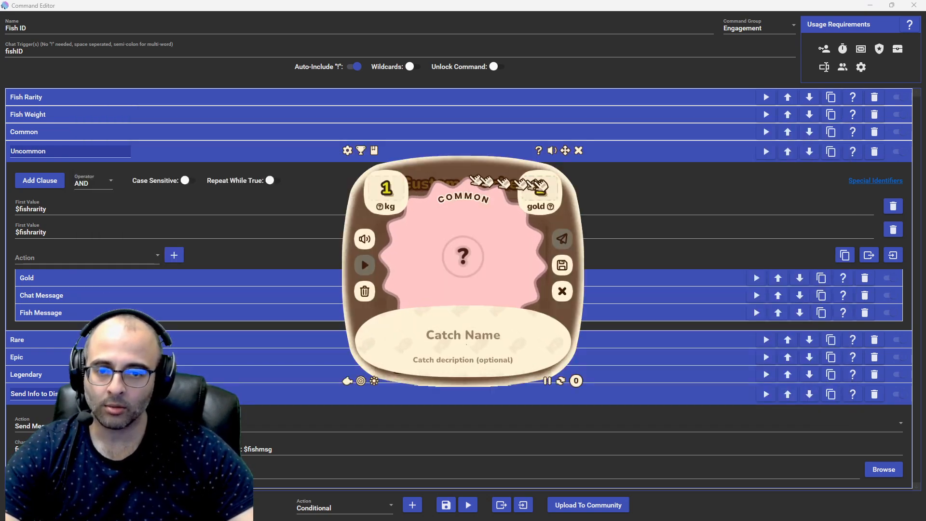
pyautogui.click(340, 202)
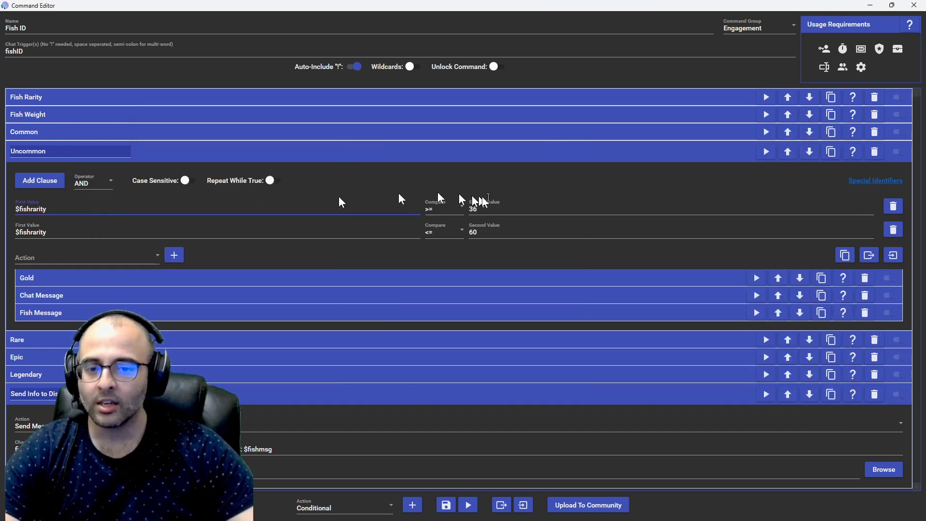
# Step: Expand Common to compare its $fishrarity range with Uncommon's, and collapse it again
pyautogui.click(476, 233)
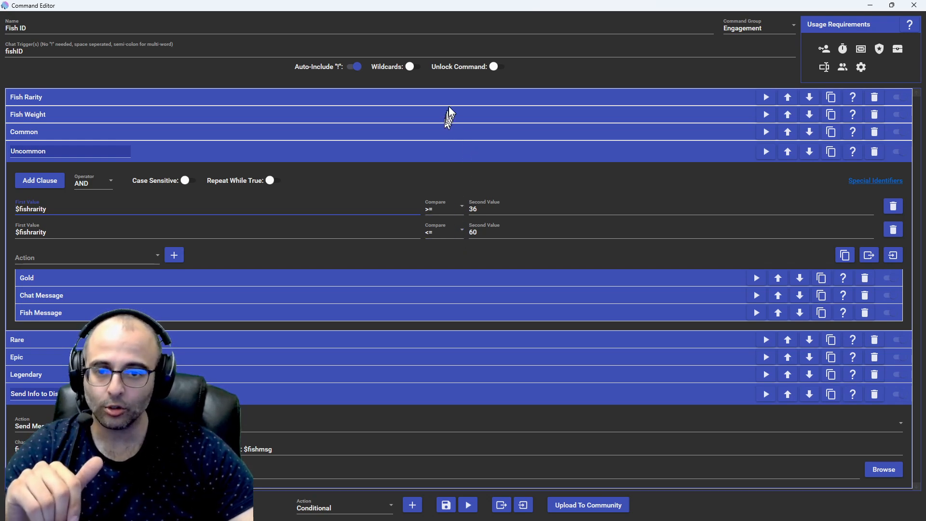
pyautogui.click(429, 131)
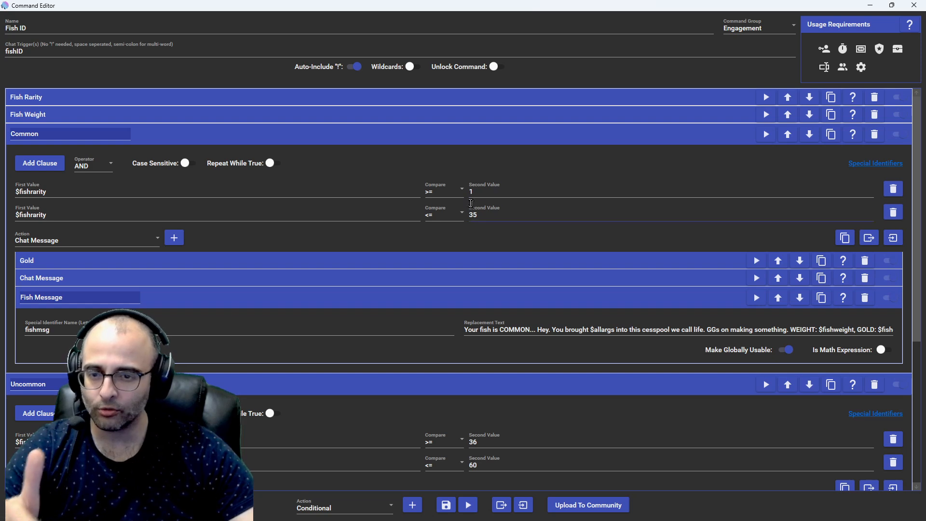
pyautogui.click(364, 139)
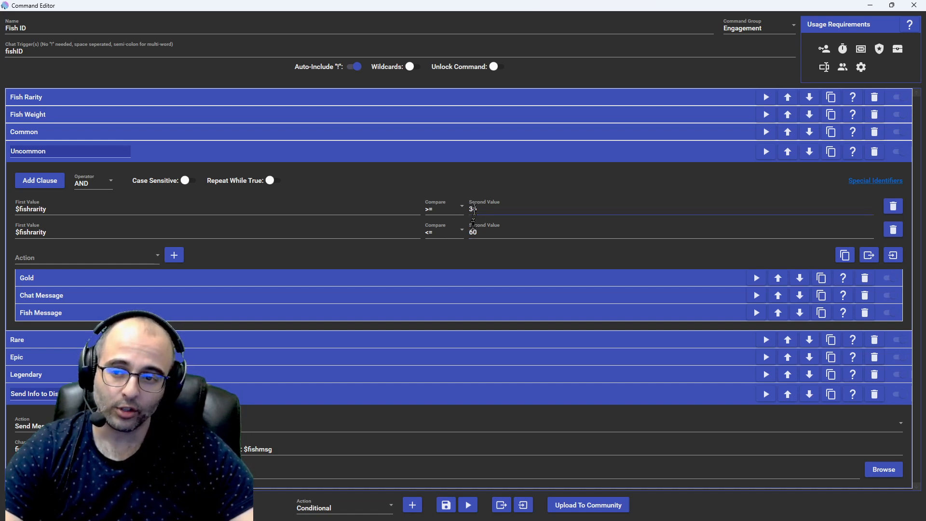
# Step: Examine the $fishrarity ranges of the Rare, Epic and Legendary conditions one after another, collapsing each again
pyautogui.click(227, 340)
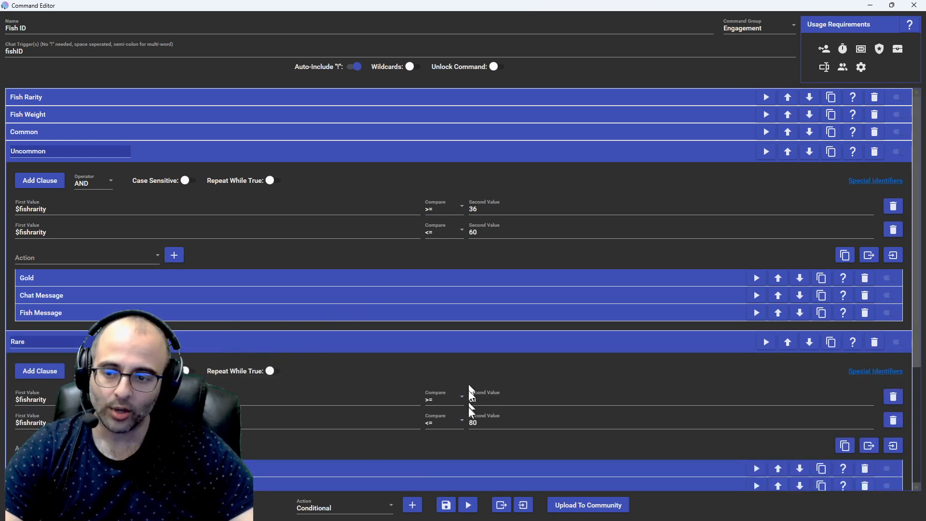
pyautogui.click(399, 345)
pyautogui.click(252, 361)
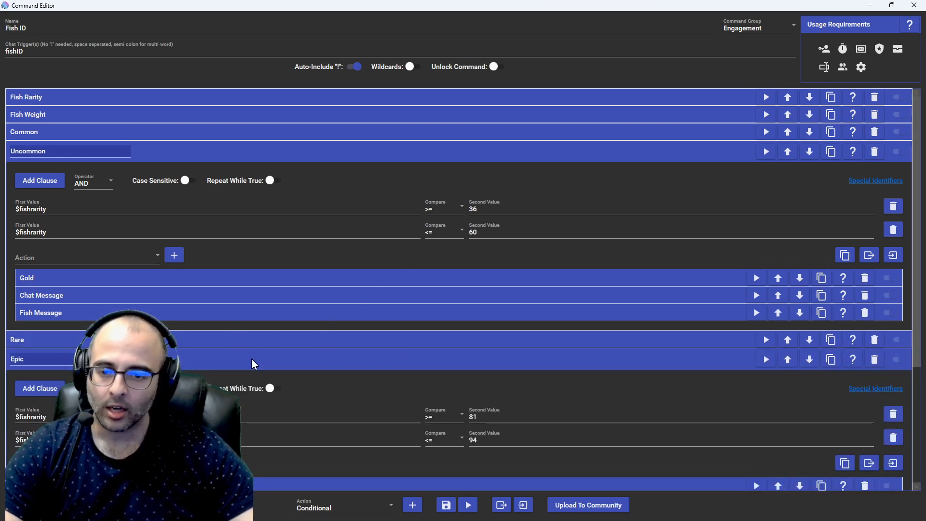
pyautogui.click(337, 359)
pyautogui.click(224, 377)
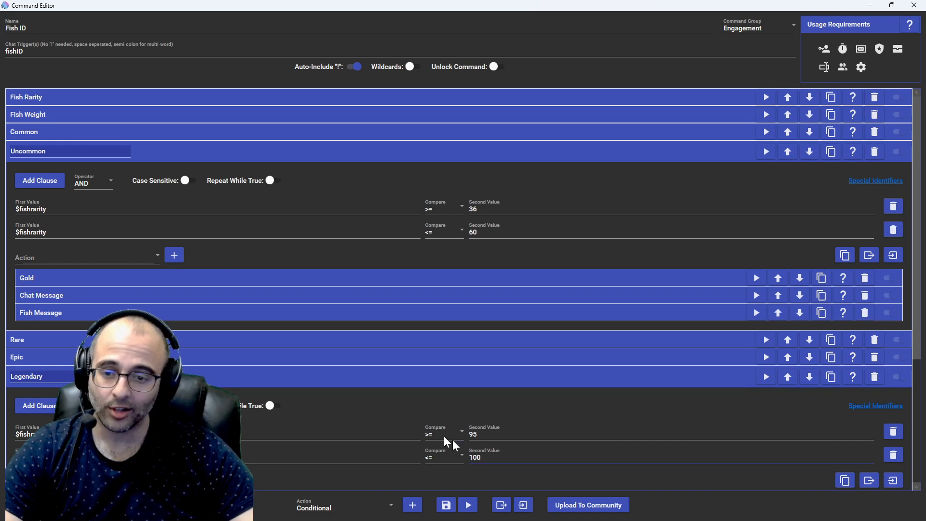
pyautogui.click(325, 376)
pyautogui.click(328, 373)
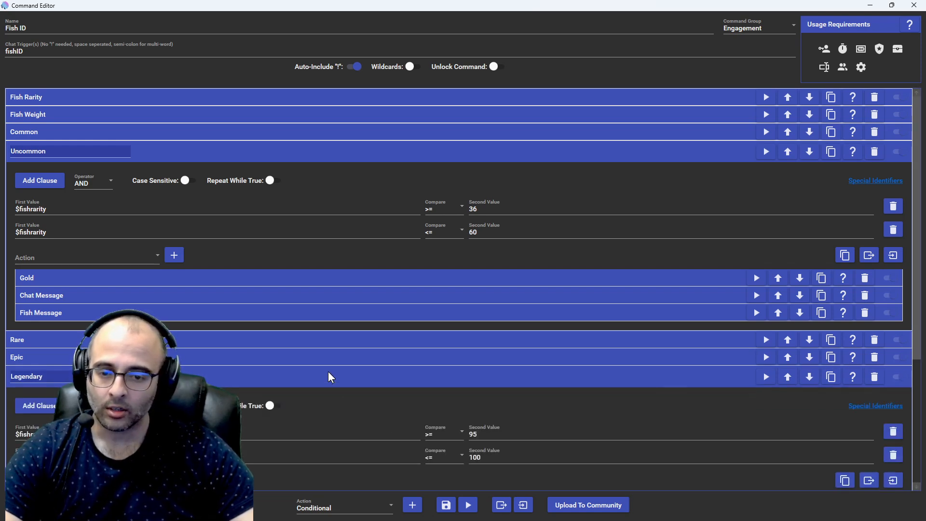
pyautogui.click(329, 374)
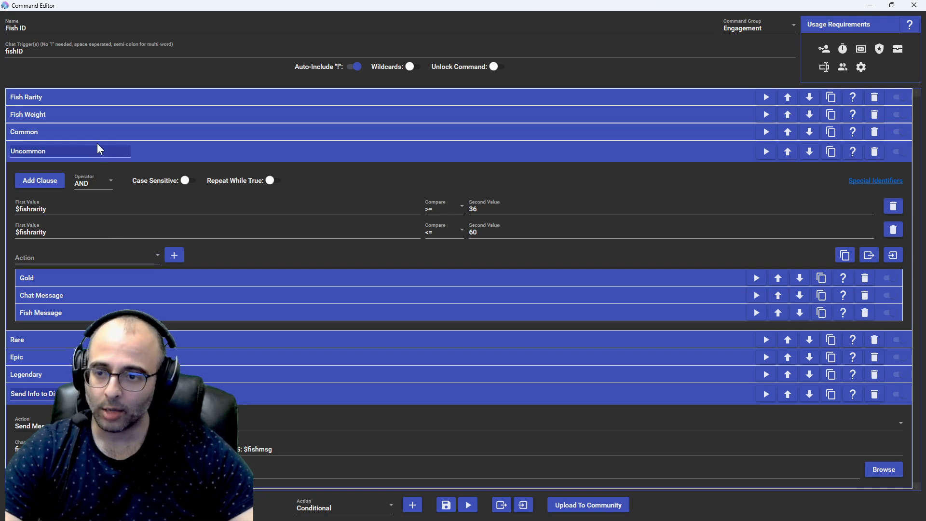
# Step: Expand Uncommon's Gold action, test gold values 35, 59 and 60 on the LurkBait custom catch, and return to the command editor
pyautogui.click(116, 283)
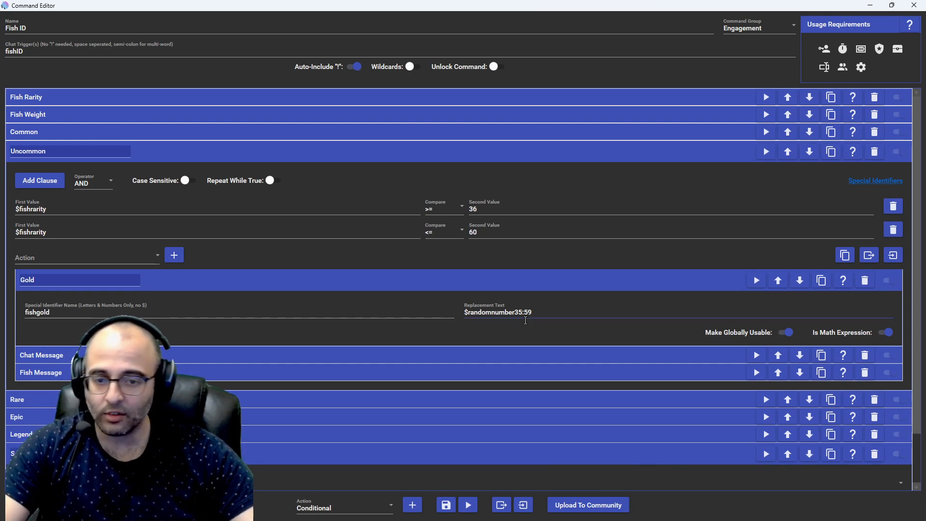
pyautogui.hotkey('alt', 'Tab')
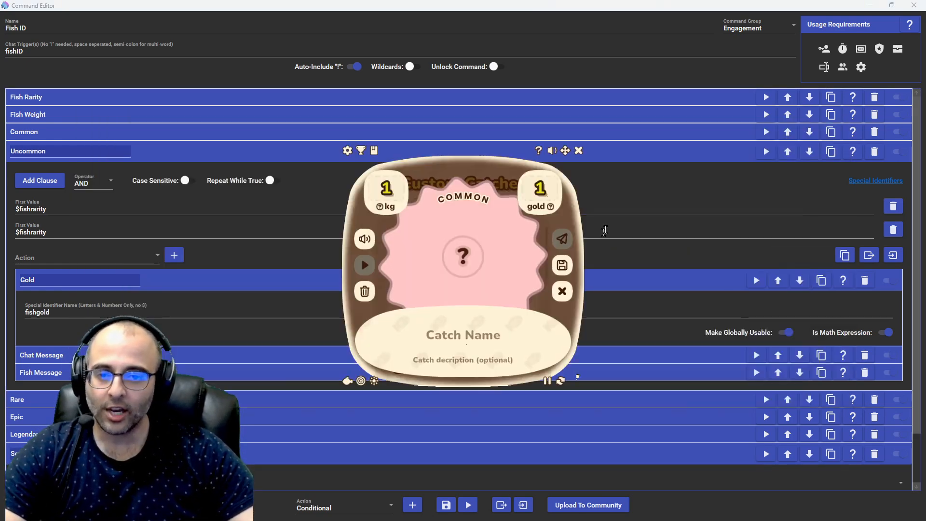
pyautogui.click(543, 192)
pyautogui.write('35')
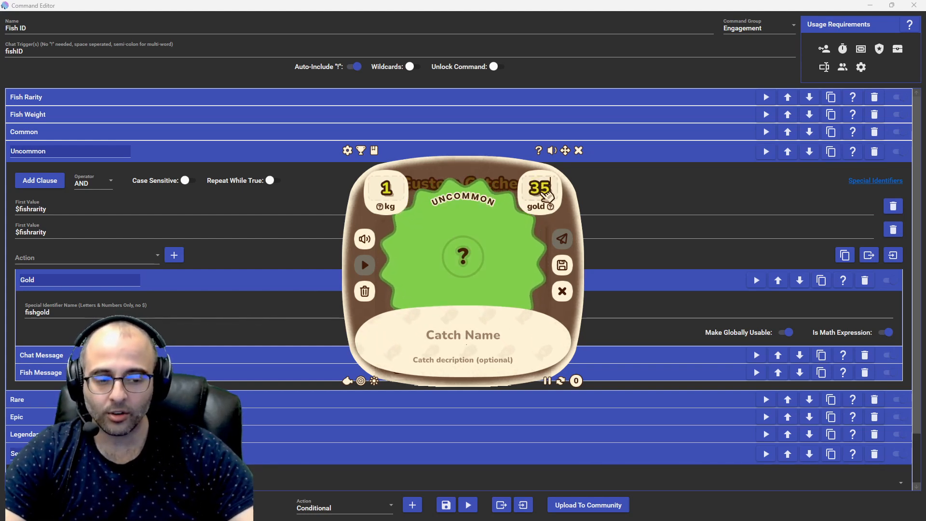
pyautogui.press('BackSpace')
pyautogui.press('BackSpace')
pyautogui.write('59')
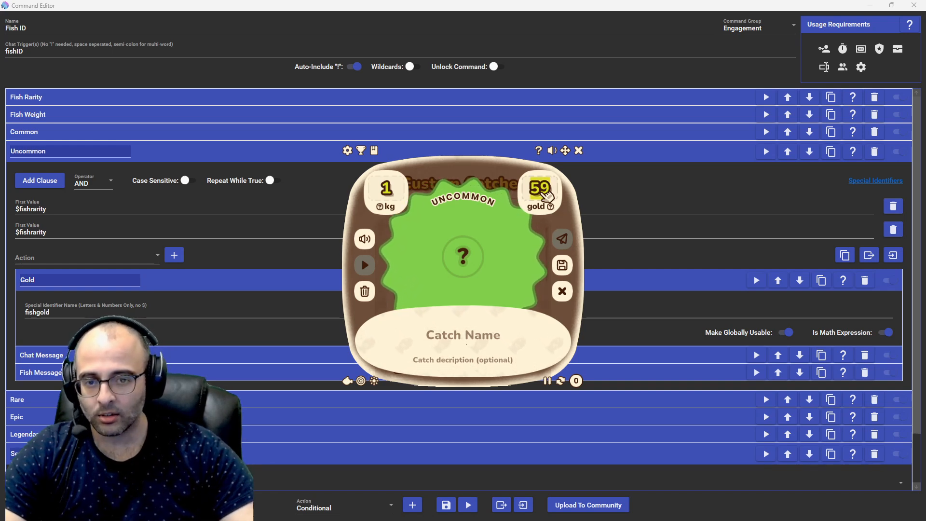
pyautogui.write('60')
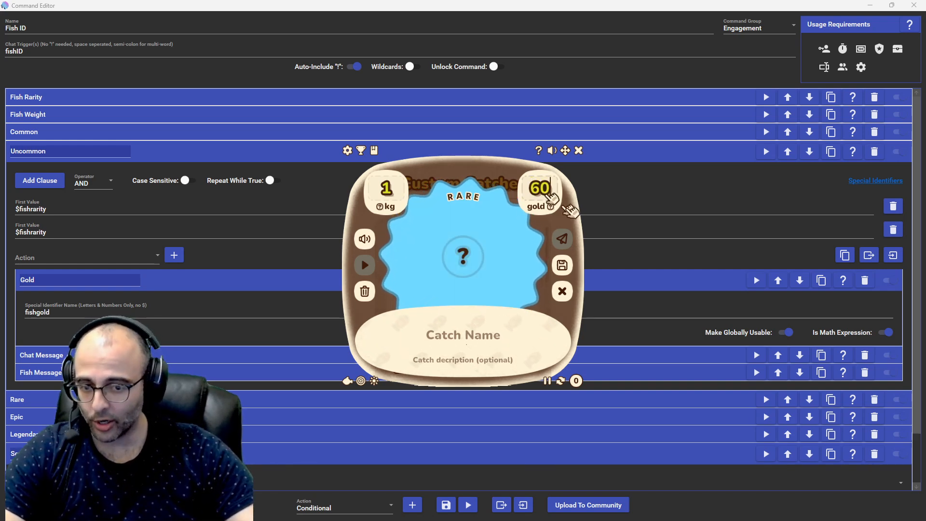
pyautogui.click(612, 292)
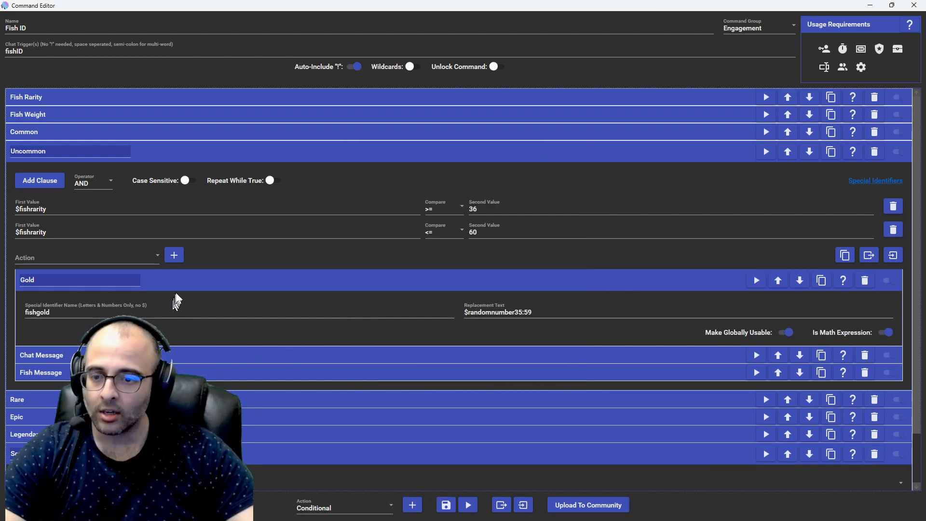
# Step: Collapse Uncommon's Gold action, examine its Fish Message and Chat Message texts, and highlight the comment and $fishgold parts of the chat message
pyautogui.click(176, 284)
pyautogui.click(127, 312)
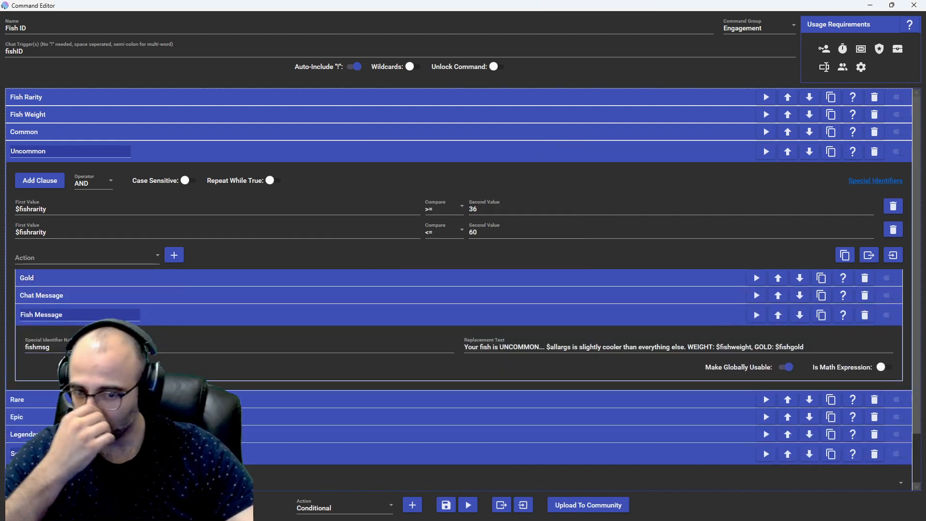
pyautogui.click(140, 293)
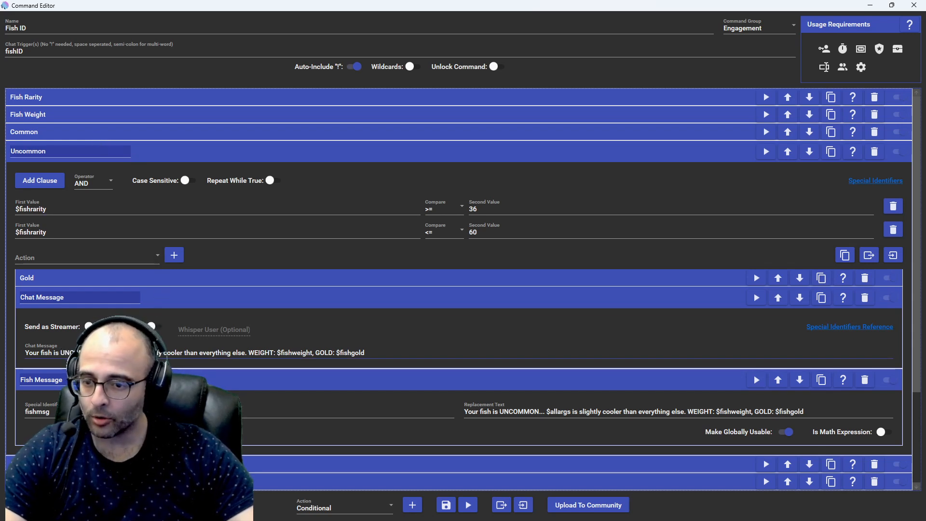
pyautogui.moveTo(160, 353); pyautogui.dragTo(216, 345)
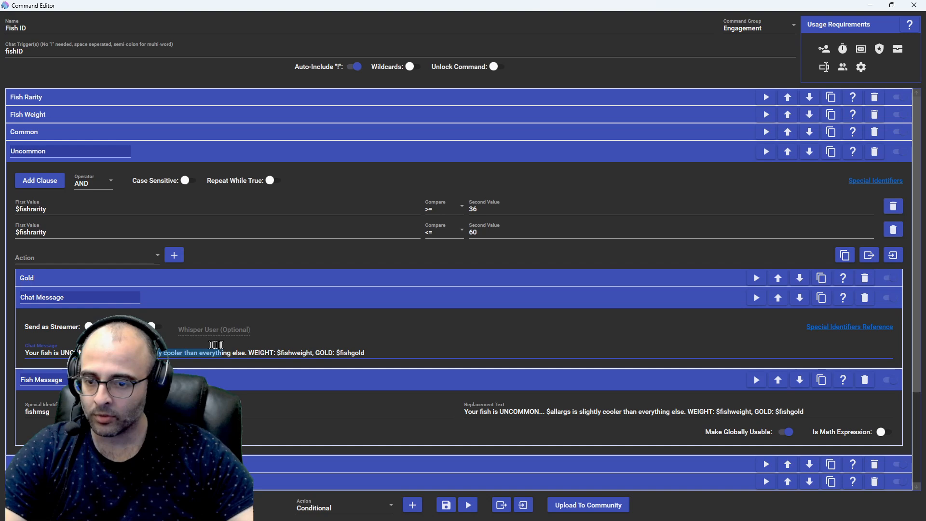
pyautogui.click(244, 349)
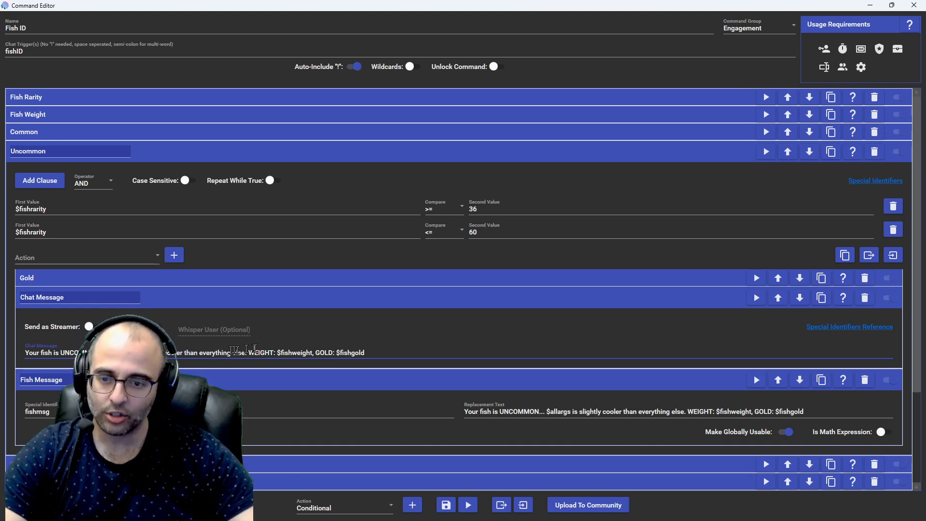
pyautogui.moveTo(326, 350); pyautogui.dragTo(367, 352)
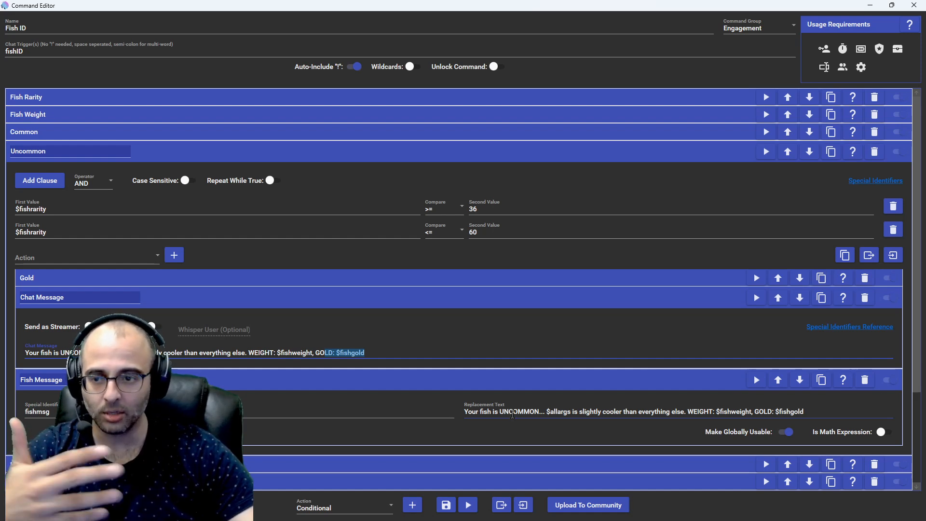
# Step: Collapse Uncommon and expand Rare with its Gold action to examine the fishgold random number range
pyautogui.click(235, 154)
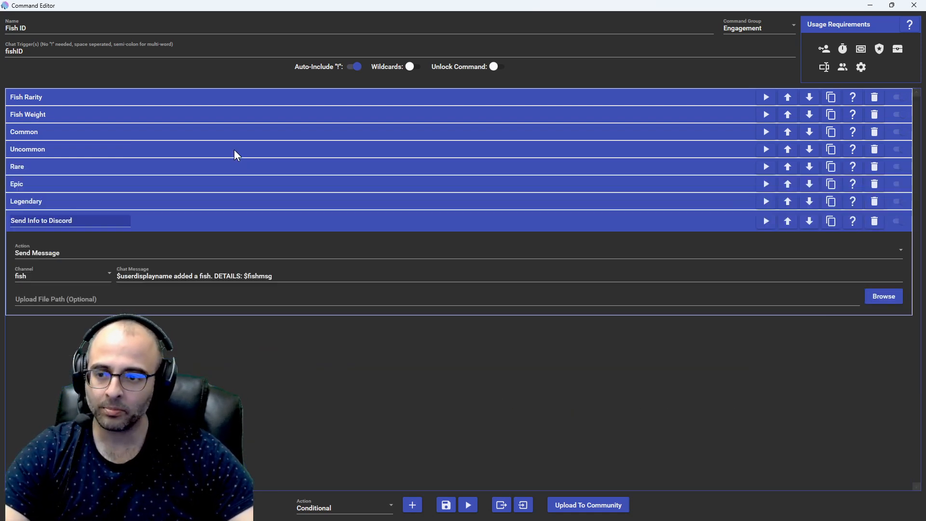
pyautogui.click(153, 168)
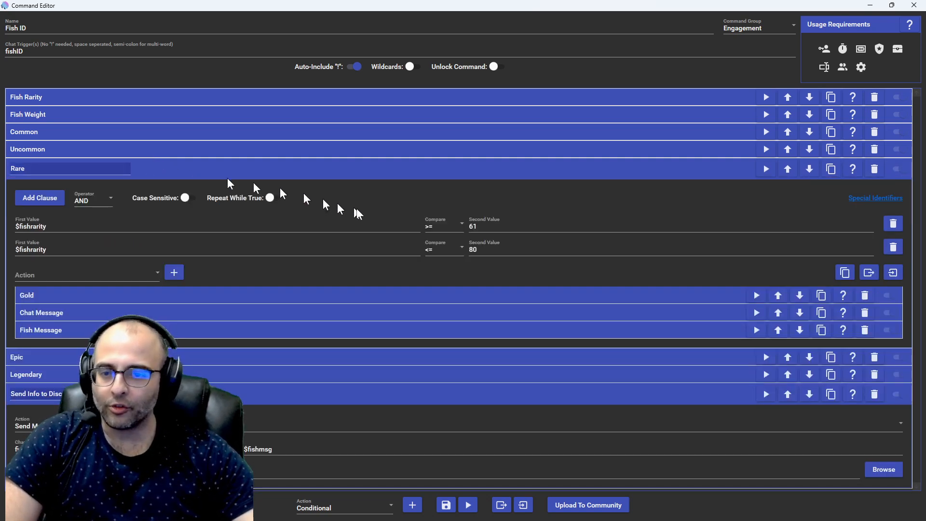
pyautogui.click(162, 295)
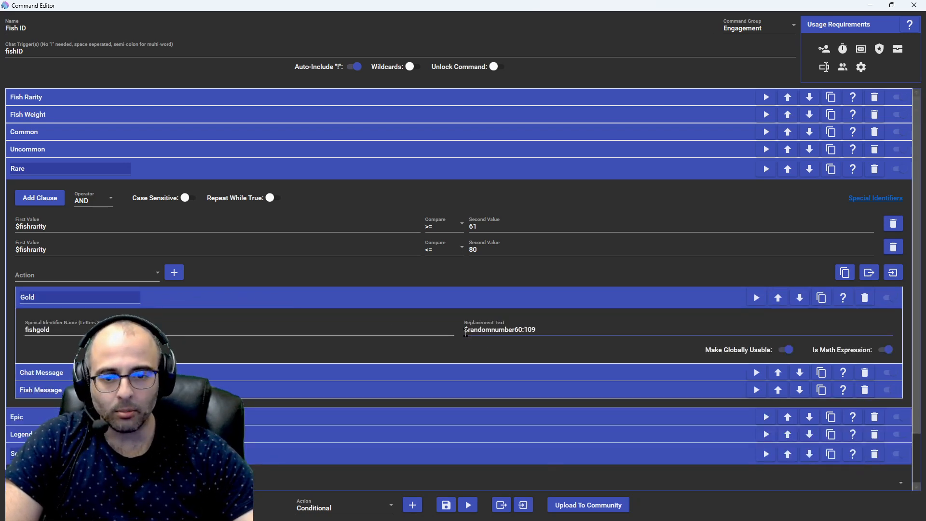
# Step: Test gold values 109 and 110 on the LurkBait custom catch, clear the gold field, and return to the command editor
pyautogui.hotkey('alt', 'Tab')
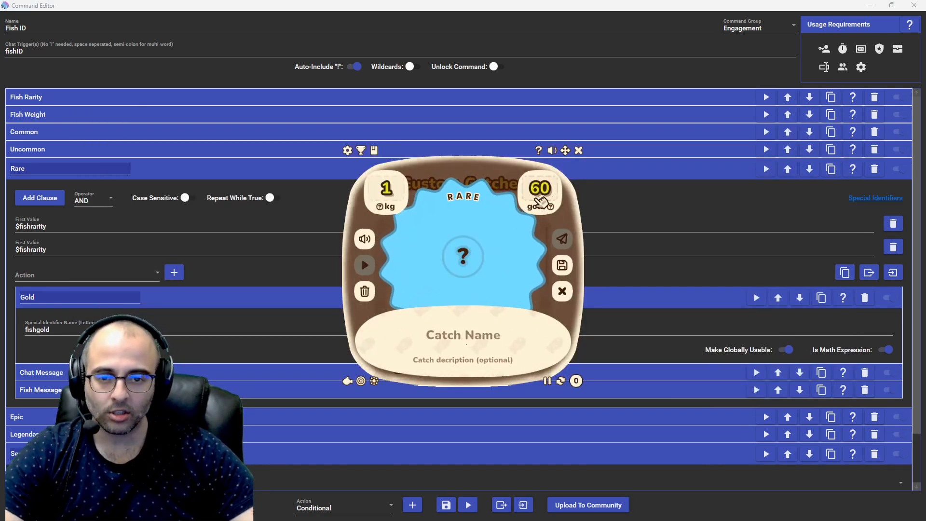
pyautogui.doubleClick(541, 199)
pyautogui.write('109')
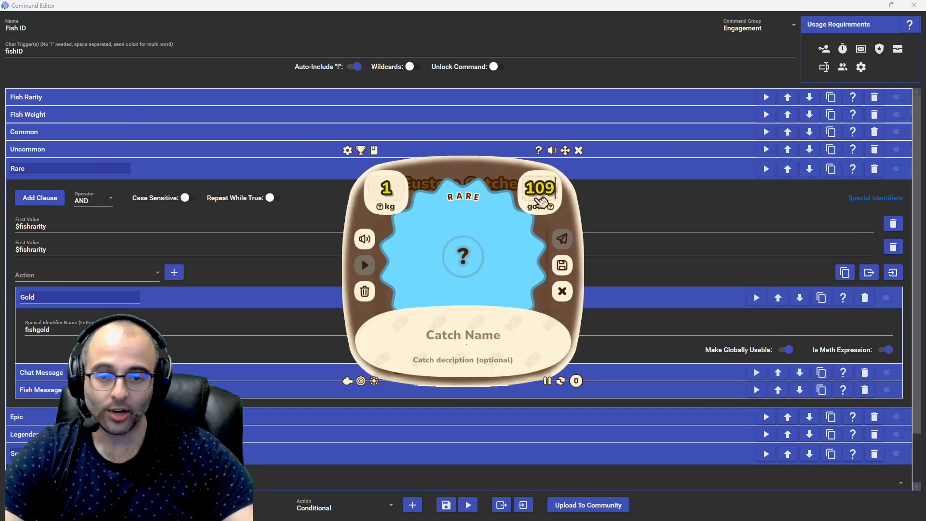
pyautogui.press('BackSpace')
pyautogui.press('BackSpace')
pyautogui.write('10')
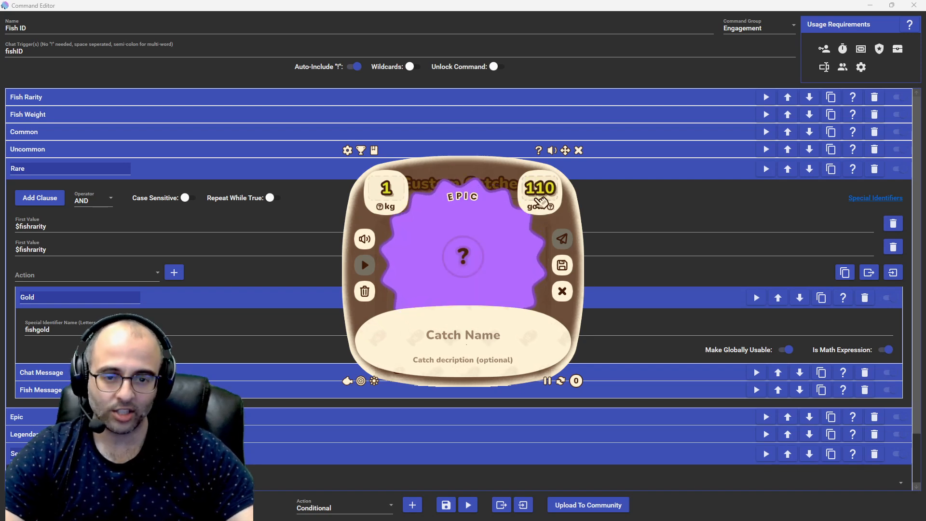
pyautogui.press('BackSpace')
pyautogui.press('BackSpace')
pyautogui.press('BackSpace')
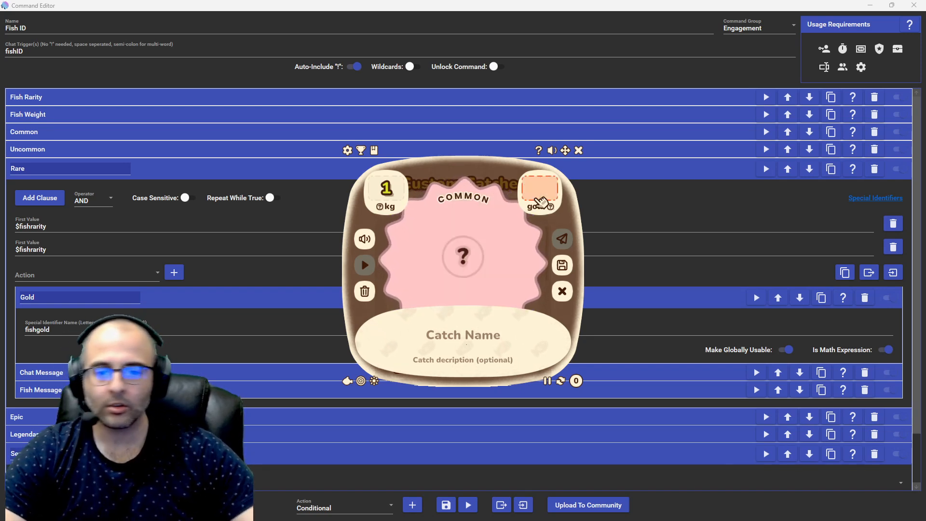
pyautogui.click(636, 271)
# Step: Collapse Rare's Gold action and expand its Chat Message and Fish Message actions to compare their texts
pyautogui.click(513, 305)
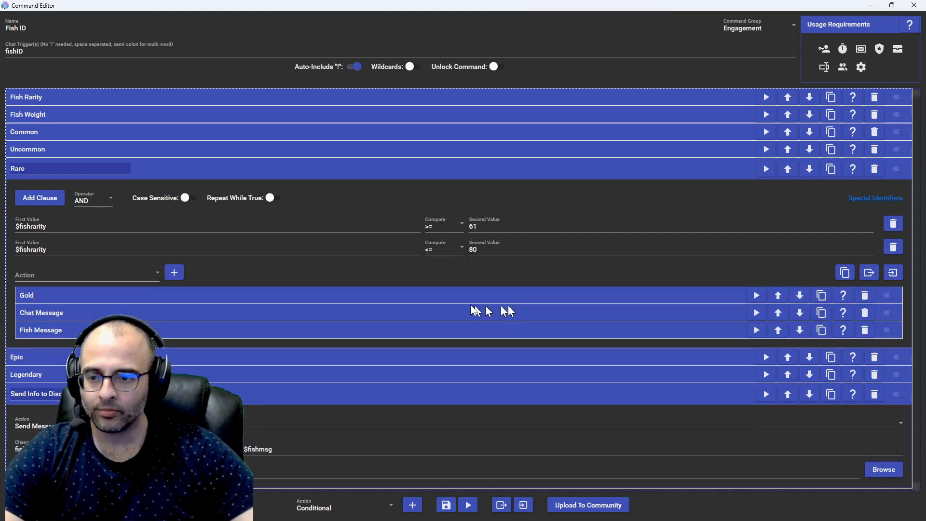
pyautogui.click(224, 314)
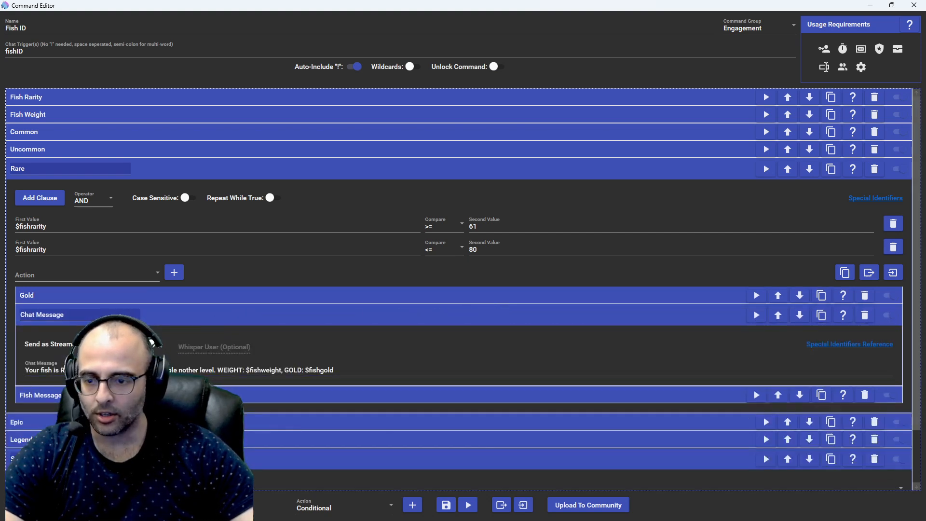
pyautogui.click(208, 395)
pyautogui.scroll(-1, 463, 289)
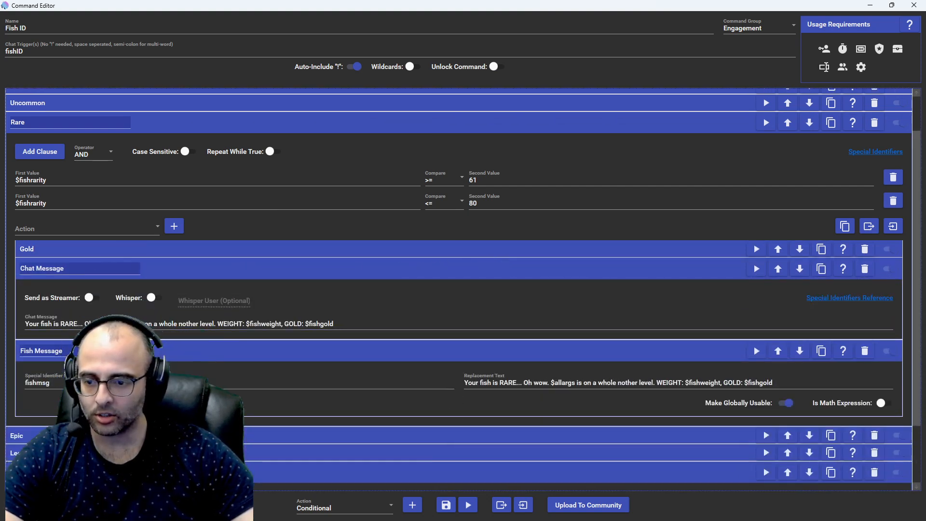
# Step: Collapse Rare's Fish Message and Chat Message actions, along with the Rare conditional itself
pyautogui.scroll(2, 464, 290)
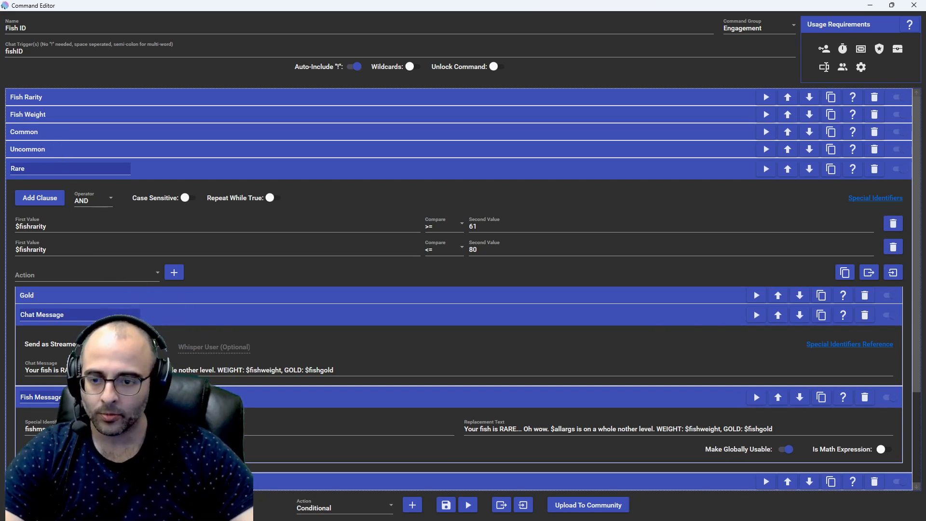
pyautogui.click(212, 397)
pyautogui.click(210, 316)
pyautogui.click(162, 168)
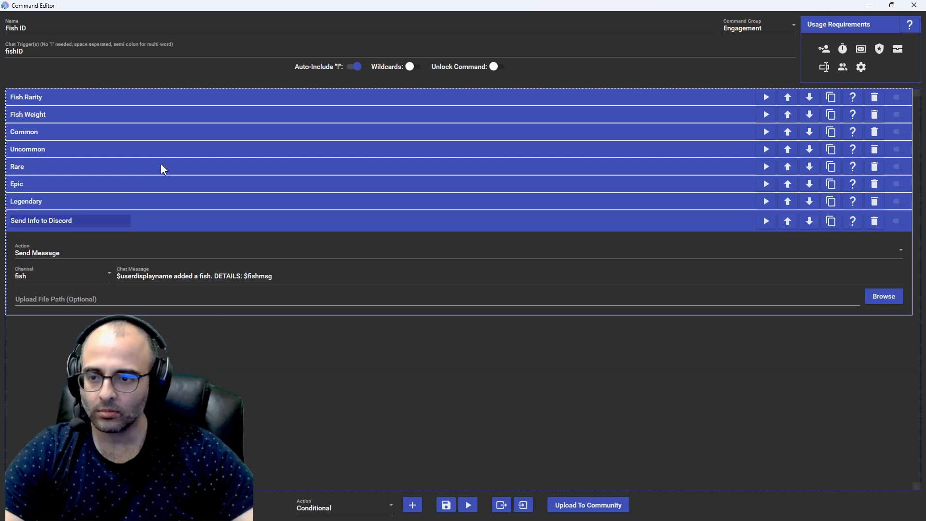
# Step: Expand Epic to examine its Chat Message text and the fishgold random number range in its Gold action
pyautogui.click(123, 186)
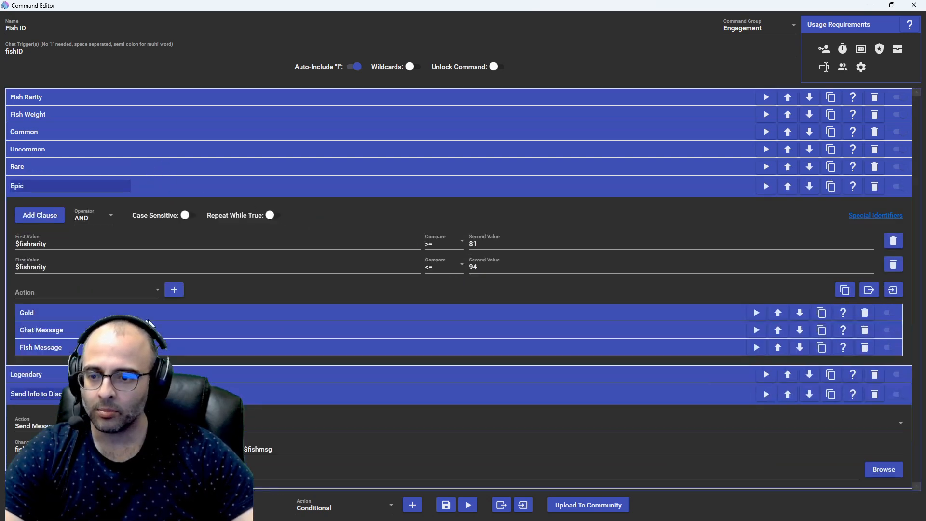
pyautogui.click(175, 330)
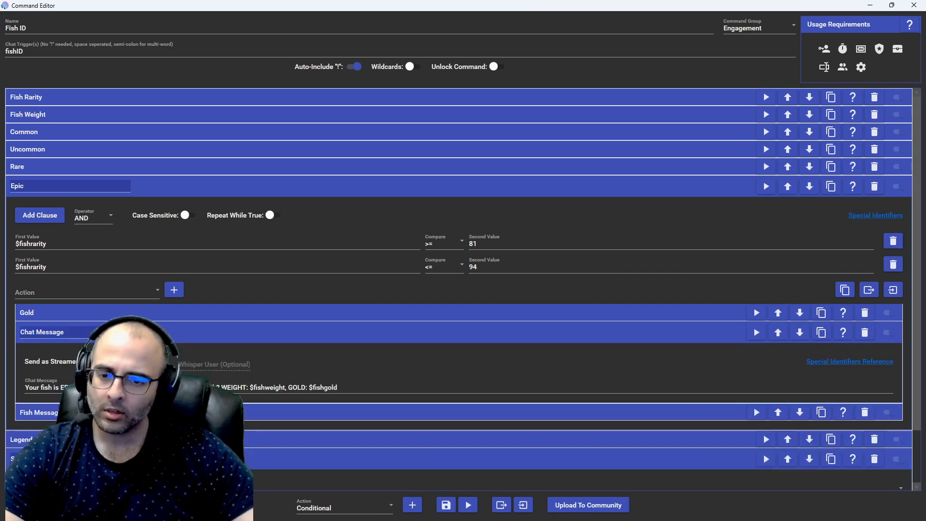
pyautogui.click(175, 331)
pyautogui.click(185, 316)
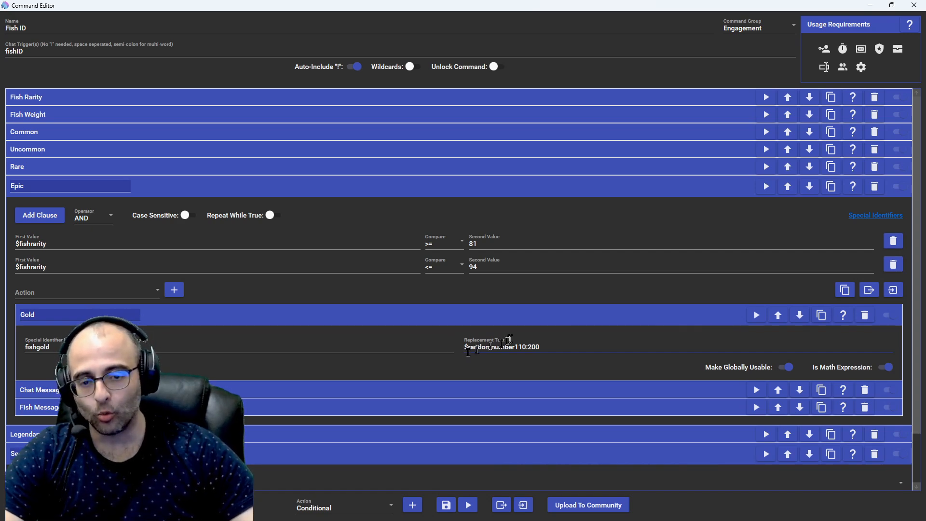
# Step: Test a gold value of 201 on the LurkBait custom catch, return to the command editor and collapse Epic's Gold action
pyautogui.hotkey('alt', 'Tab')
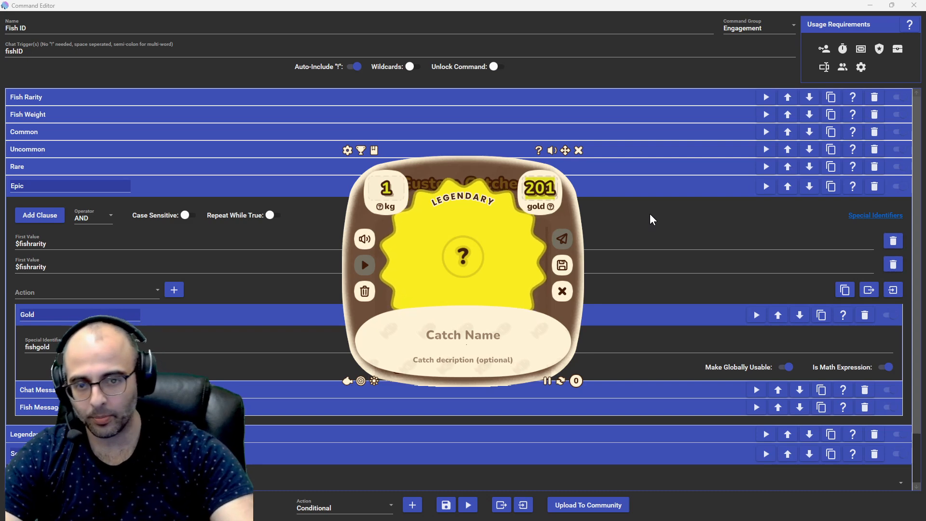
pyautogui.click(606, 333)
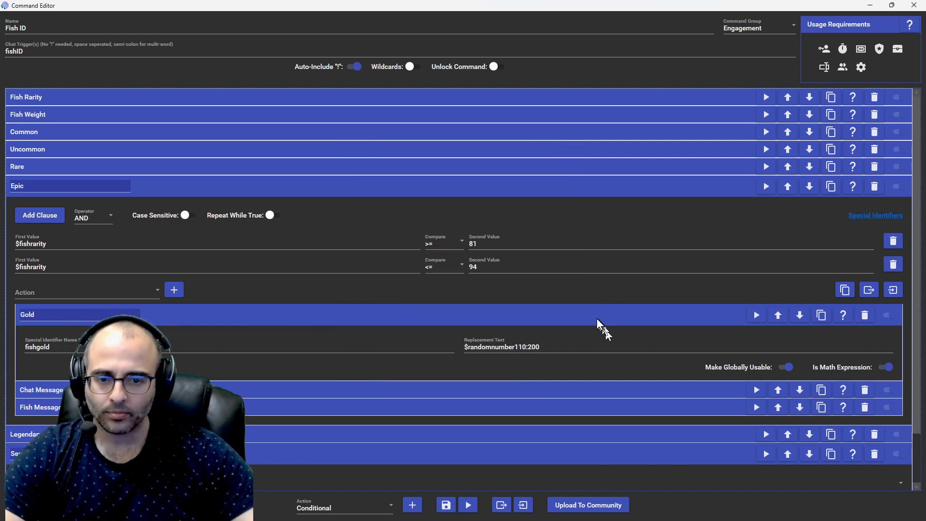
pyautogui.click(598, 320)
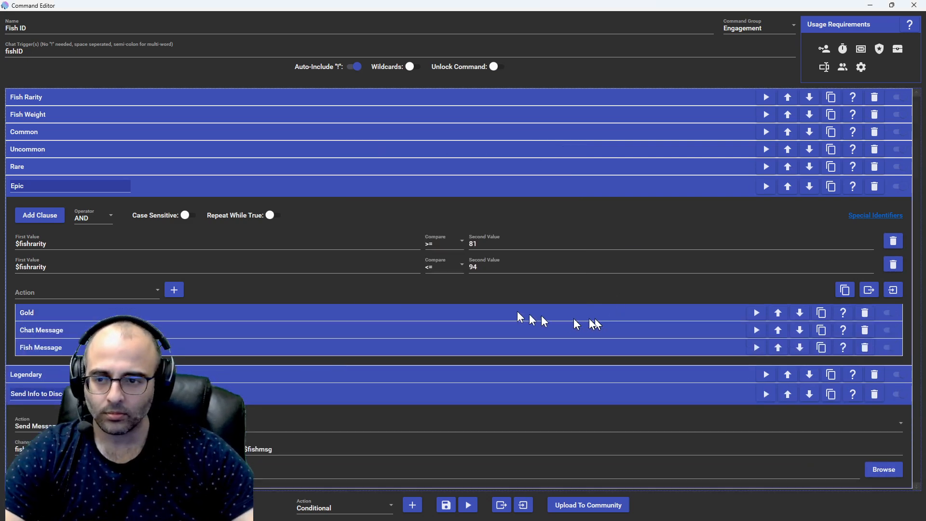
# Step: Collapse Epic and expand Legendary with its Gold action to examine the fishgold random number range
pyautogui.click(313, 187)
pyautogui.click(212, 203)
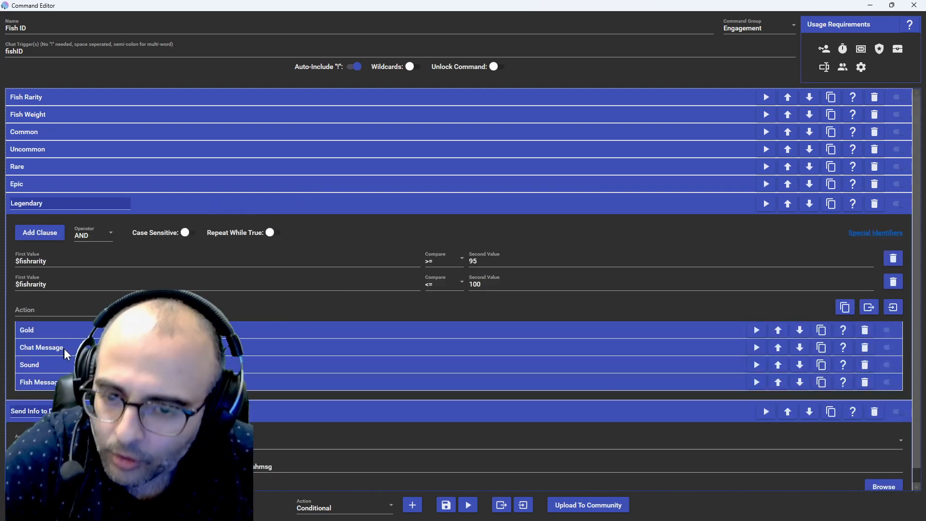
pyautogui.click(83, 332)
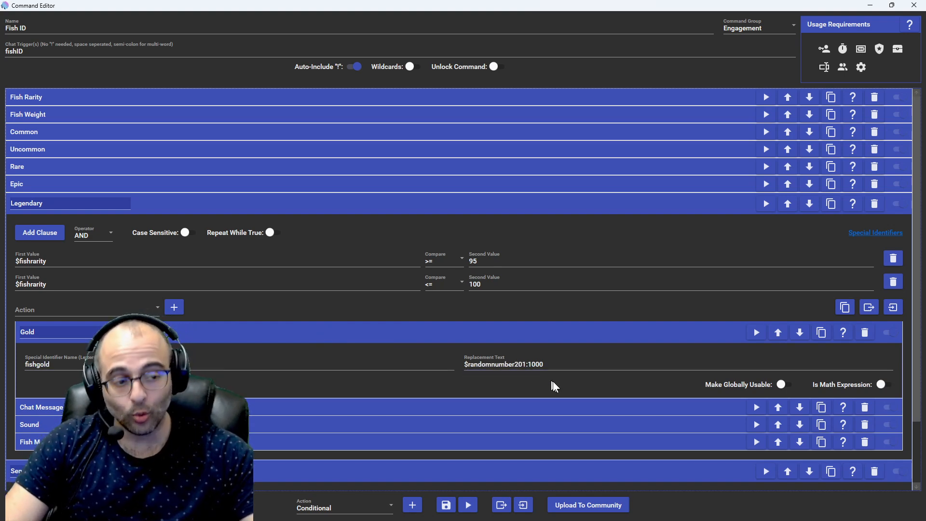
# Step: Collapse Legendary's Gold action, test a gold value of 1000 on the LurkBait custom catch, clear it and return to the command editor
pyautogui.click(518, 338)
pyautogui.hotkey('alt', 'Tab')
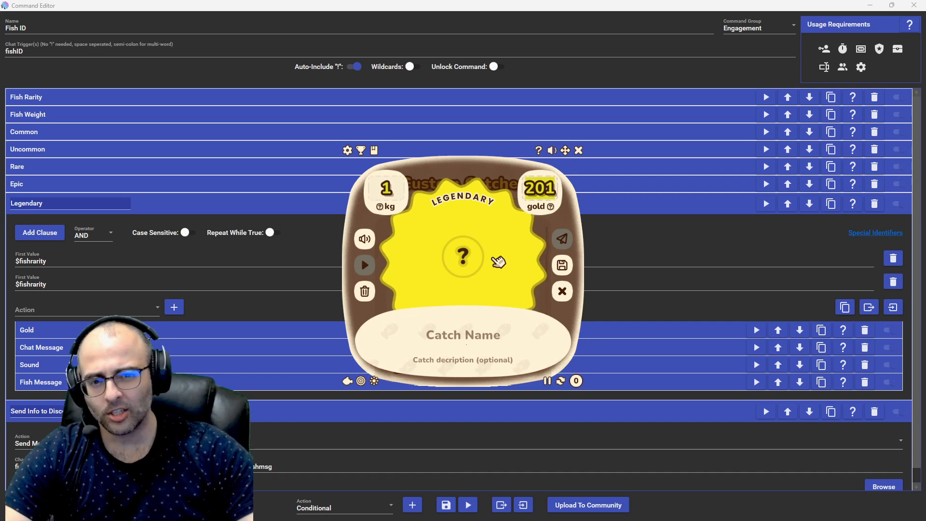
pyautogui.write('1000')
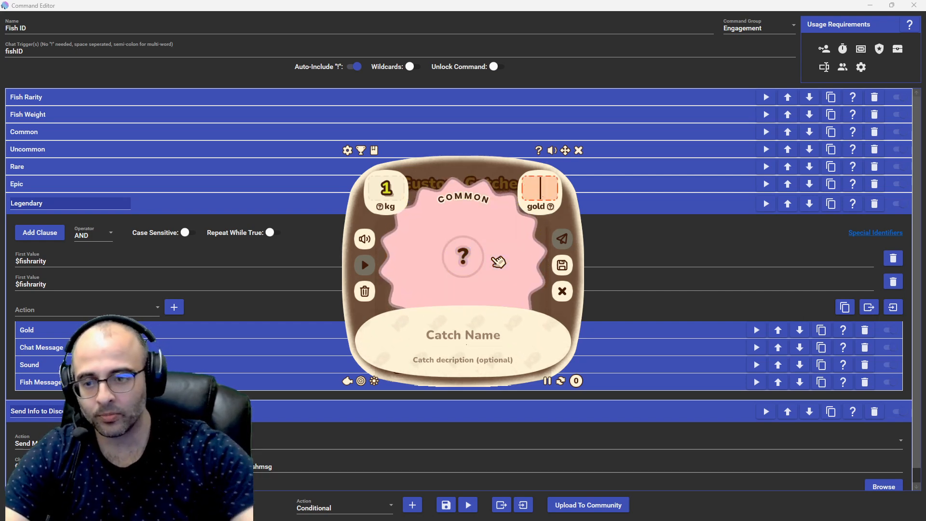
pyautogui.click(562, 291)
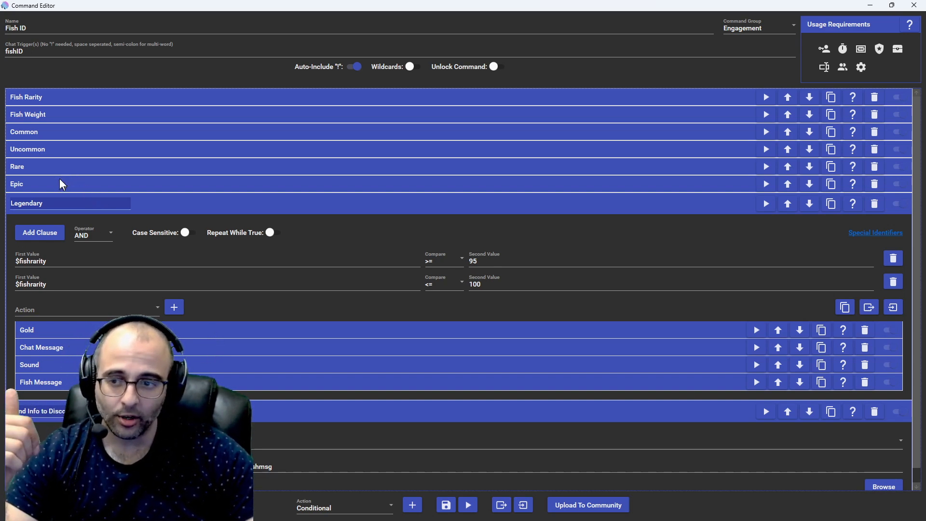
# Step: Test-play Legendary's Sound action and compare Legendary's action list with those of Uncommon and Epic
pyautogui.click(94, 151)
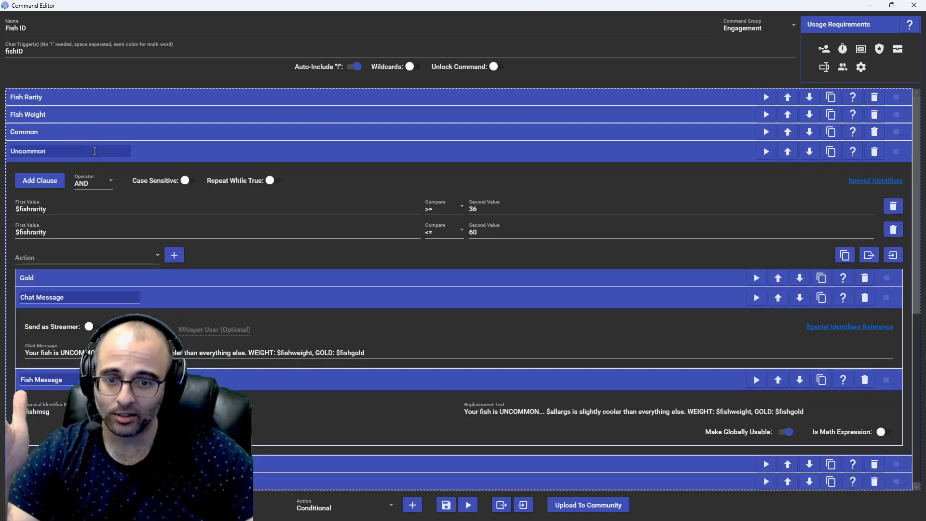
pyautogui.click(137, 150)
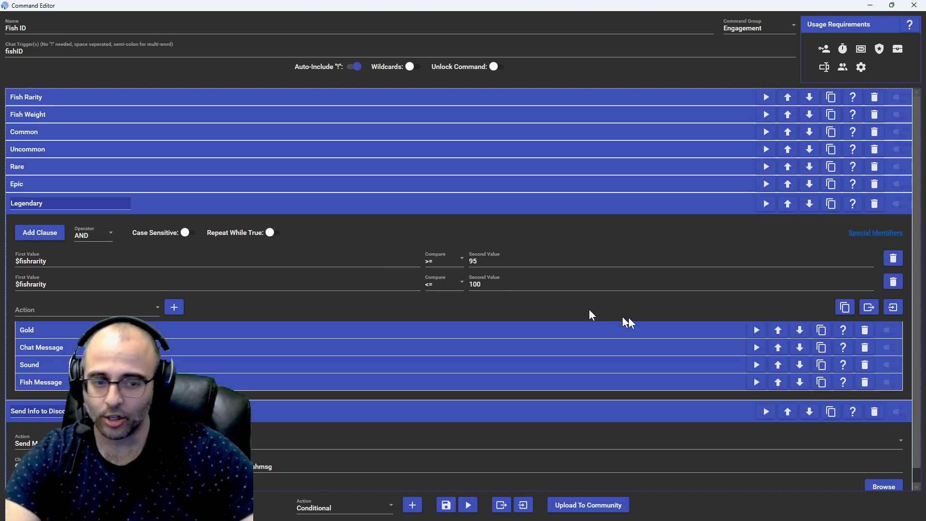
pyautogui.click(757, 366)
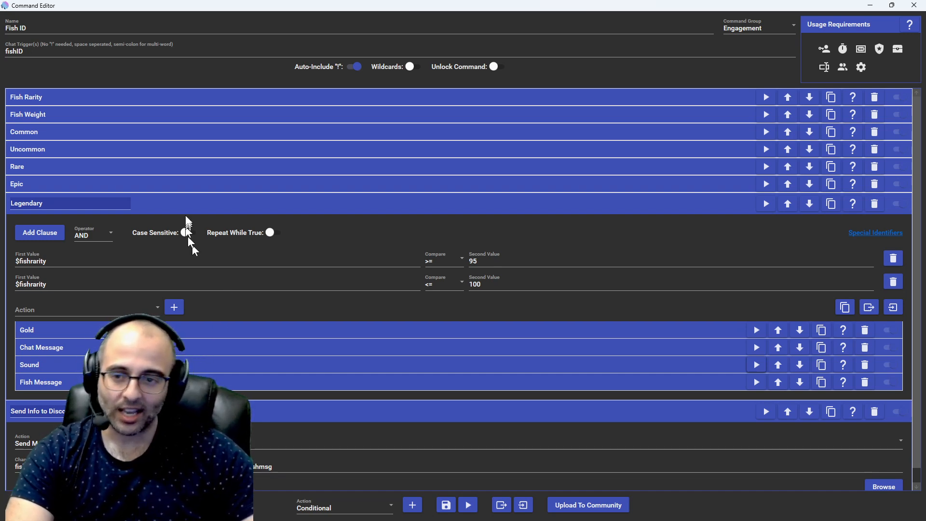
pyautogui.click(192, 184)
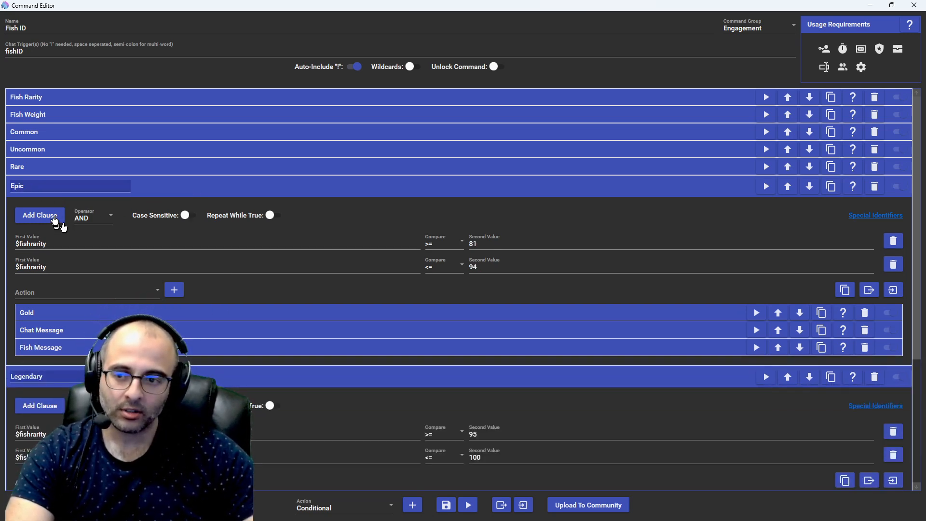
pyautogui.click(159, 181)
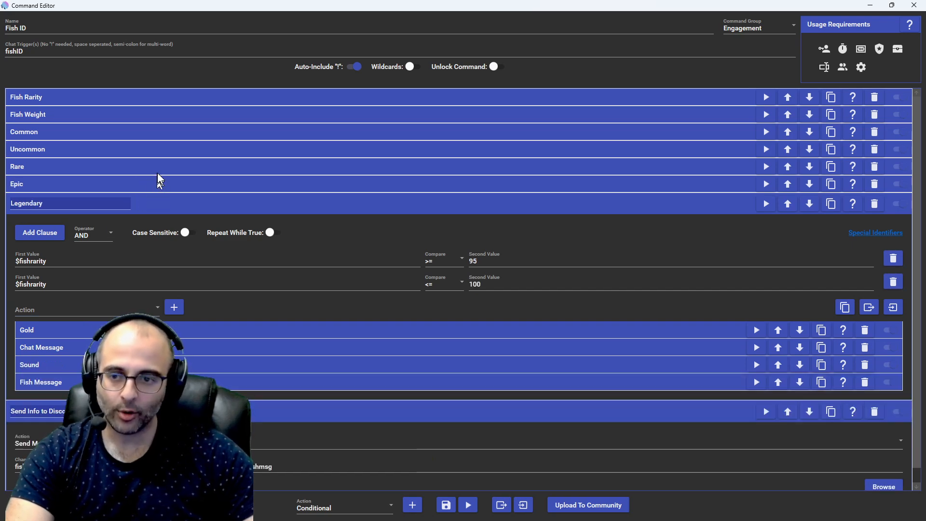
# Step: Collapse Legendary and Send Info to Discord, and save the Fish ID command
pyautogui.click(161, 201)
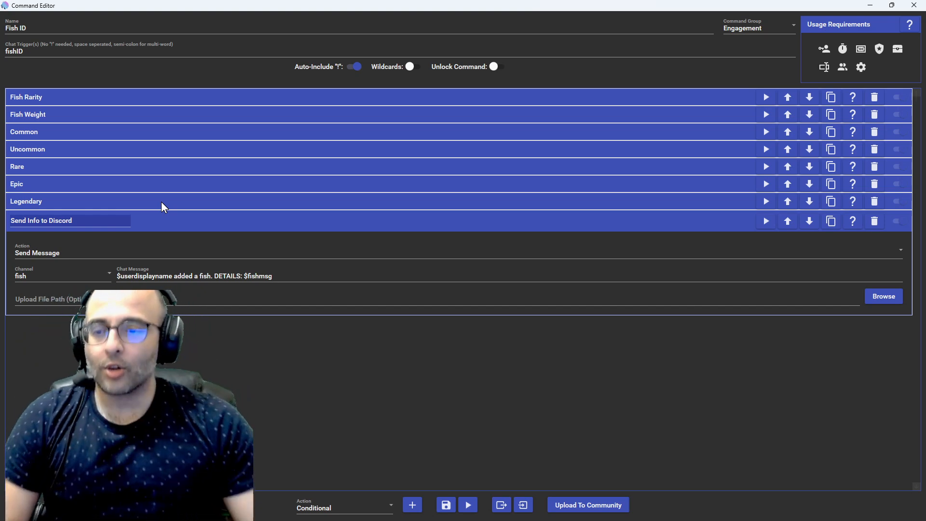
pyautogui.click(184, 222)
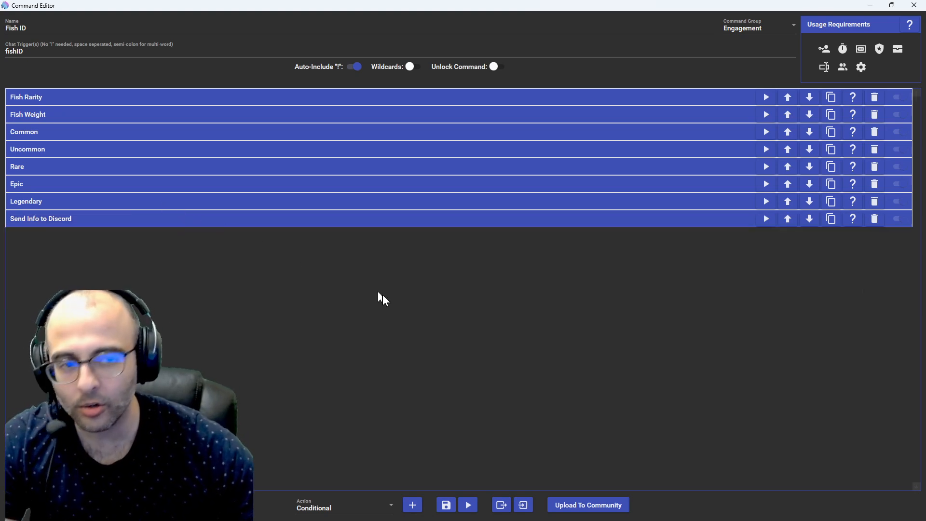
pyautogui.click(444, 505)
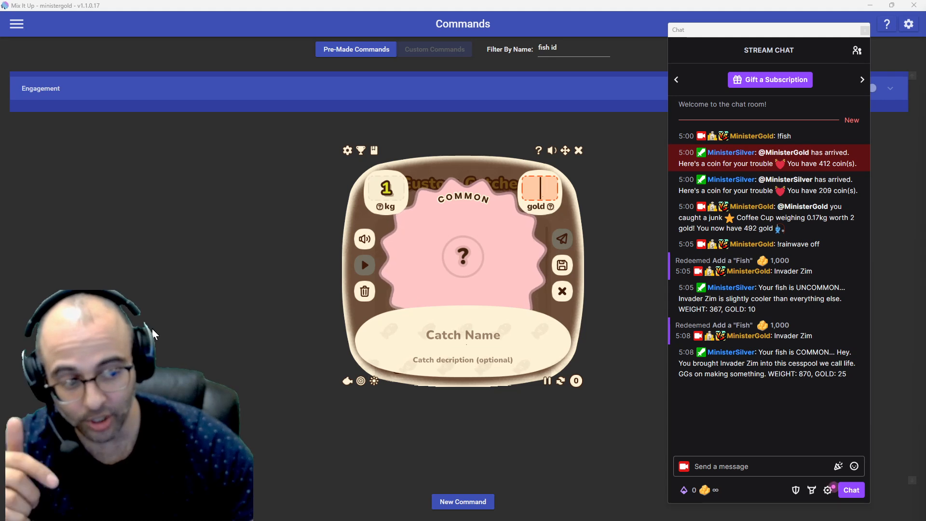
# Step: Reopen the Fish ID command from the Engagement group, examine Common's Chat Message action, and close the command editor
pyautogui.click(424, 91)
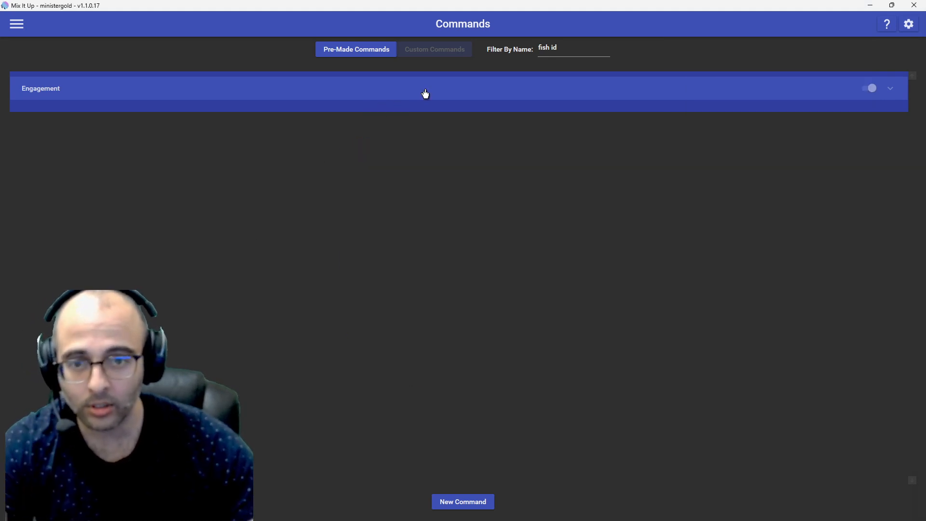
pyautogui.click(842, 133)
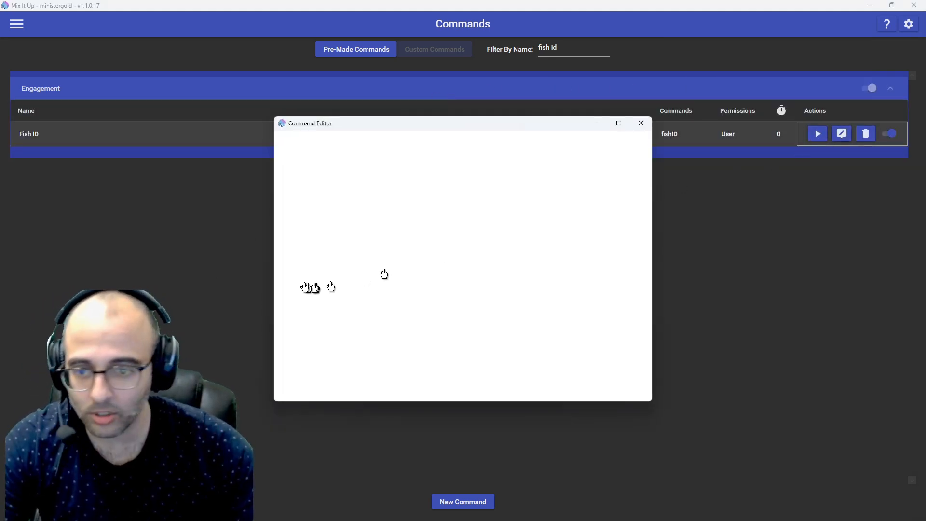
pyautogui.click(307, 250)
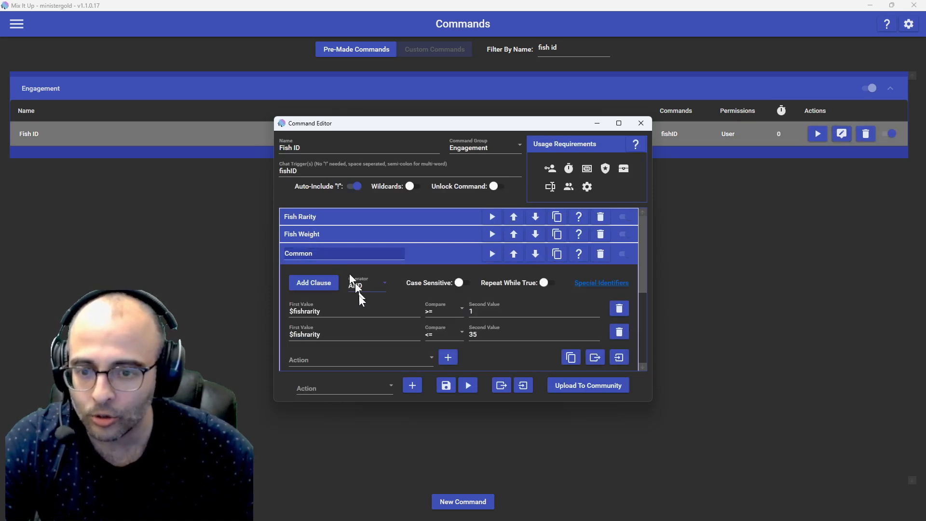
pyautogui.scroll(-3, 360, 314)
pyautogui.click(352, 329)
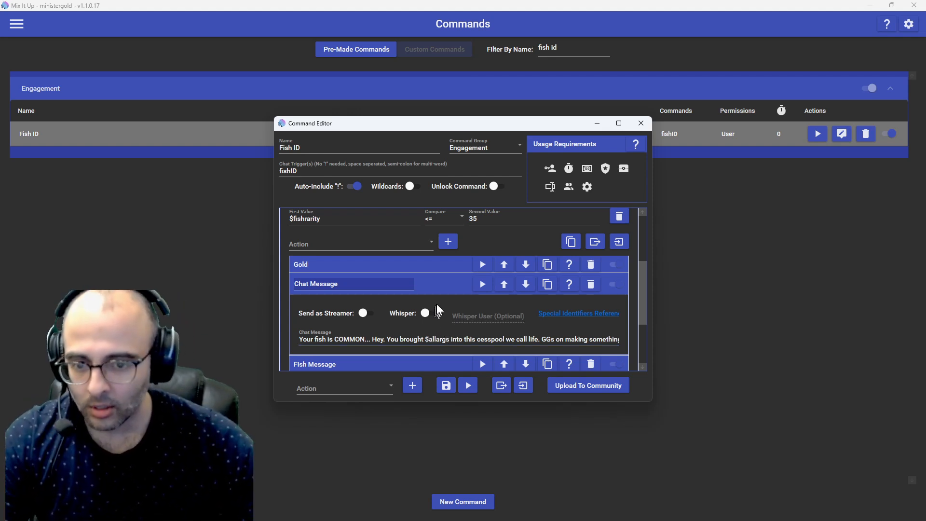
pyautogui.click(438, 291)
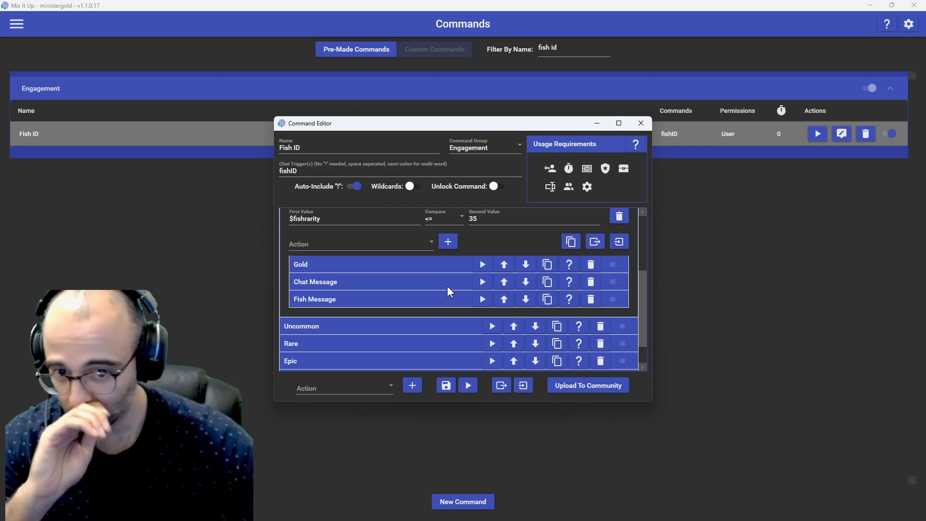
pyautogui.click(641, 123)
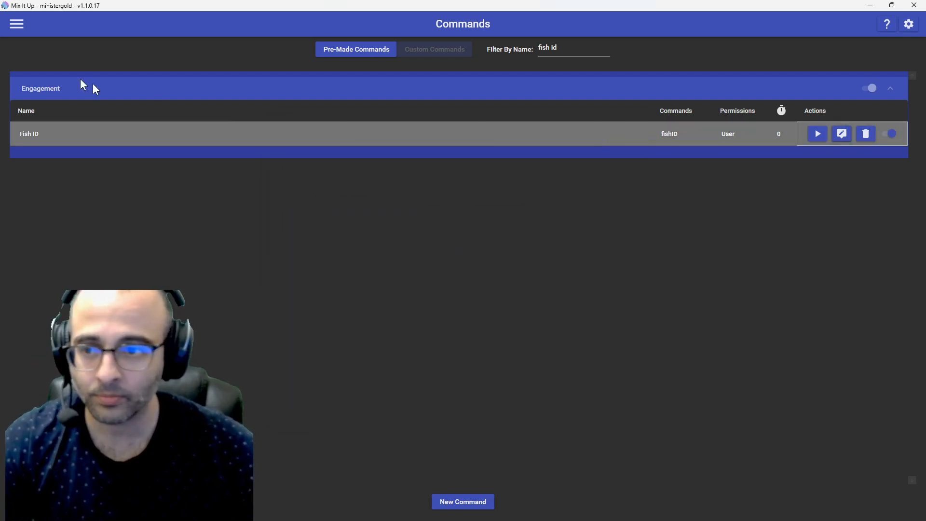
# Step: Open the ungrouped Add a "Fish" reward in Twitch Channel Points and examine its Overlay (Images & Videos) settings
pyautogui.click(16, 26)
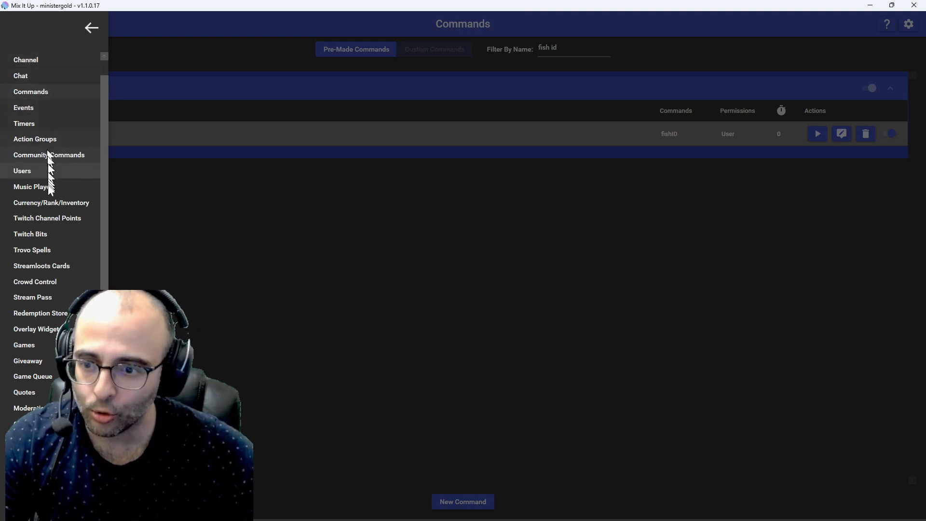
pyautogui.click(49, 217)
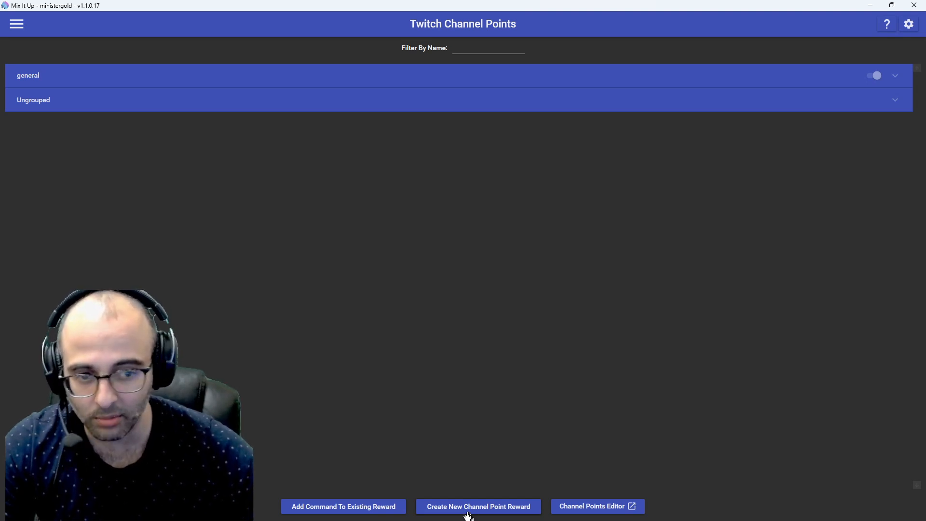
pyautogui.click(313, 103)
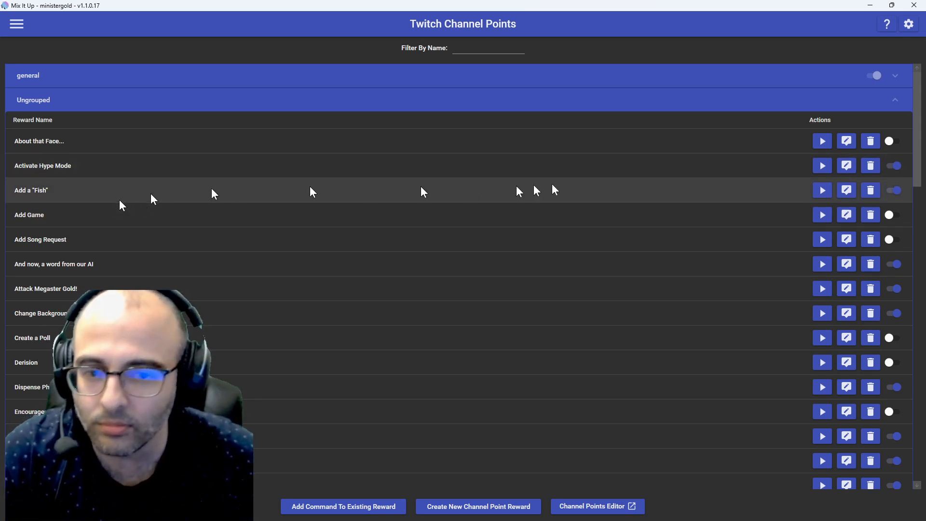
pyautogui.click(846, 192)
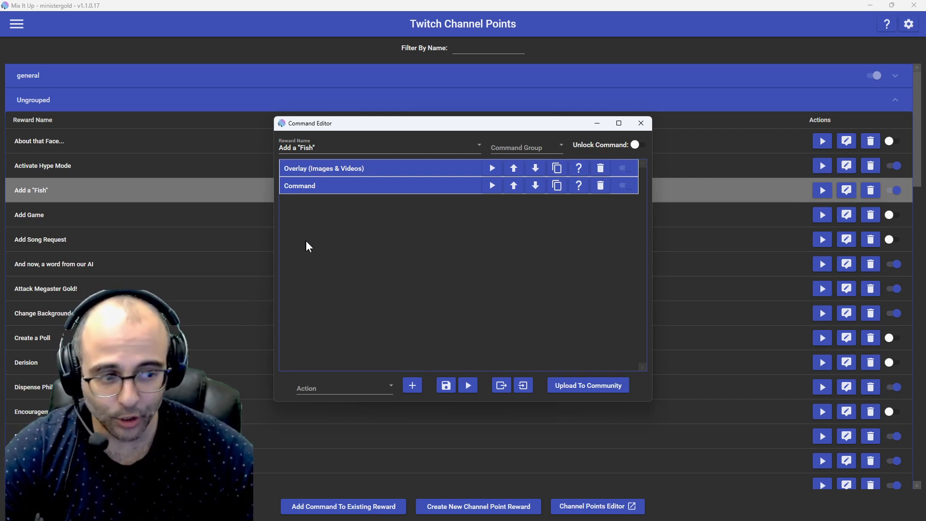
pyautogui.click(348, 164)
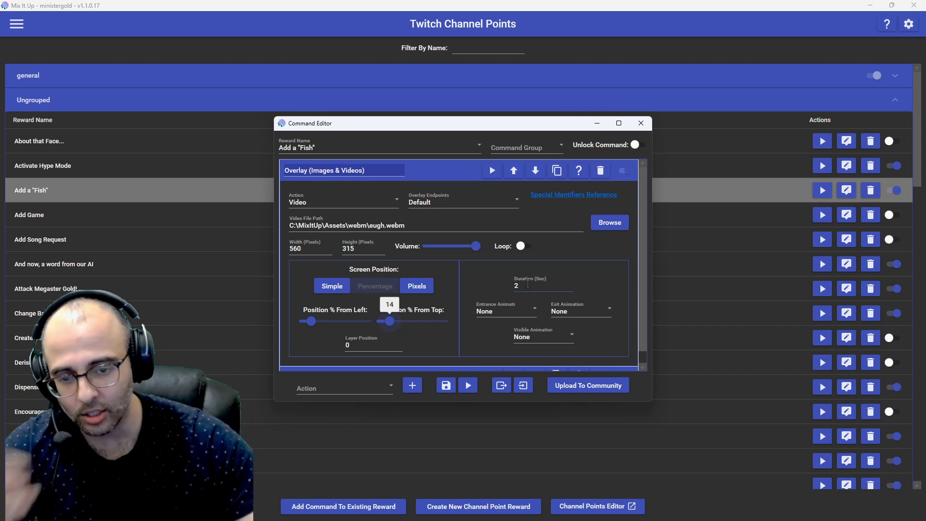
pyautogui.click(444, 175)
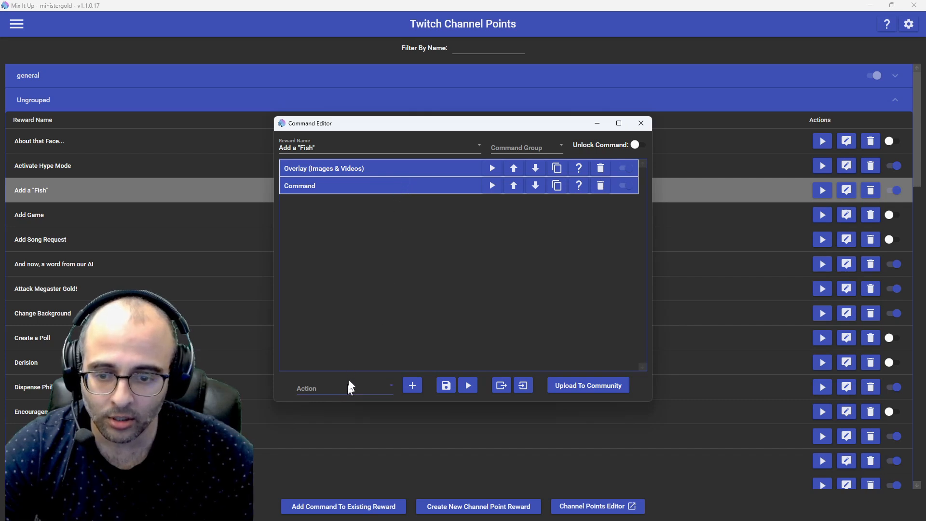
# Step: Choose Command as the type of new action for the Add a "Fish" reward
pyautogui.click(363, 389)
pyautogui.scroll(1, 348, 338)
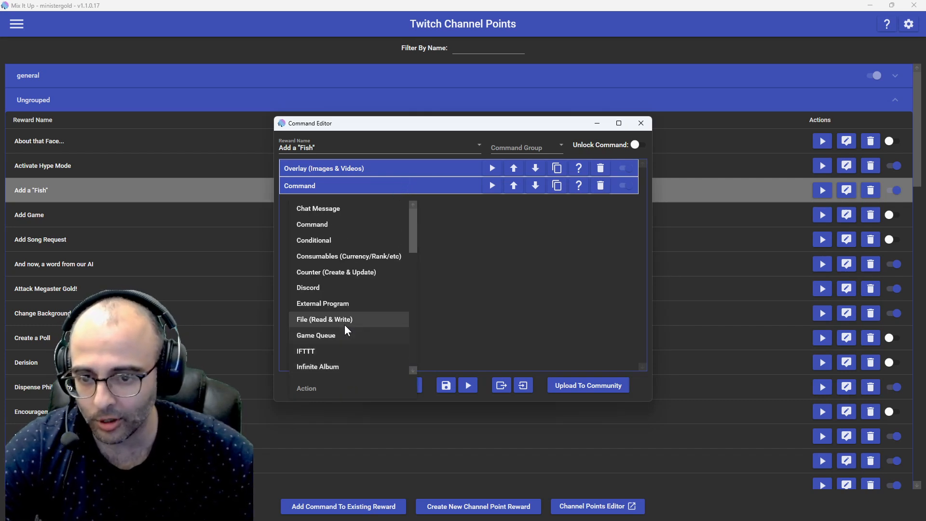
pyautogui.click(326, 225)
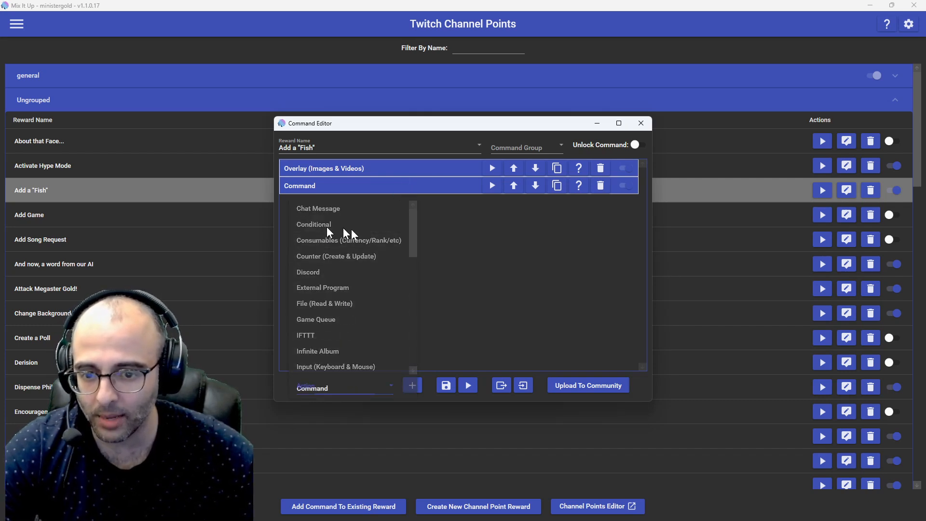
# Step: Expand the Command action of the Add a "Fish" reward and examine its Run Command settings
pyautogui.click(344, 189)
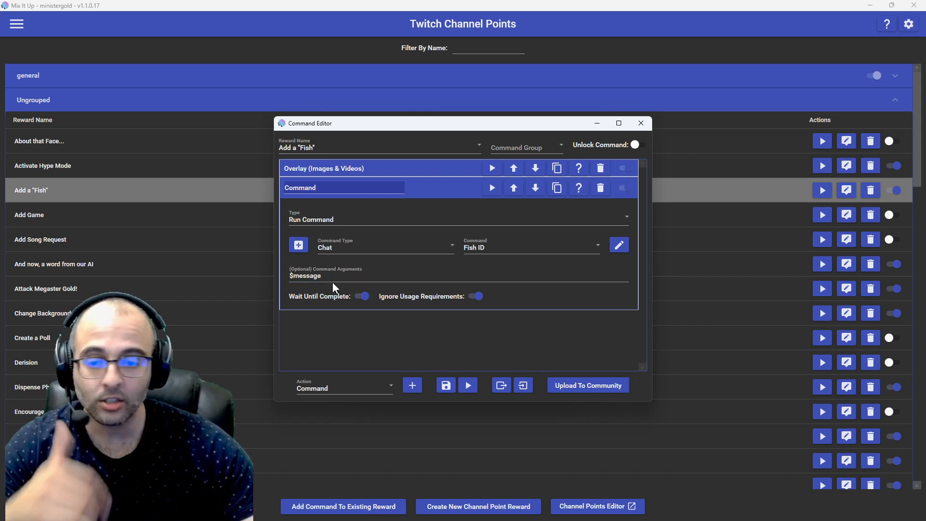
# Step: Switch to the stream chat in OBS, draft the message "!fishID Invader Zim" without sending it, and highlight Invader Zim
pyautogui.hotkey('alt', 'Tab')
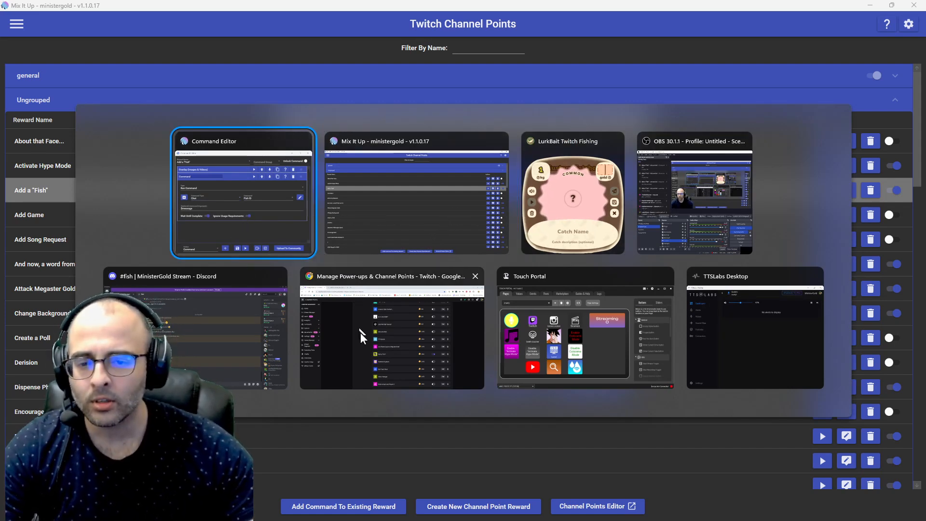
pyautogui.click(693, 218)
pyautogui.click(712, 464)
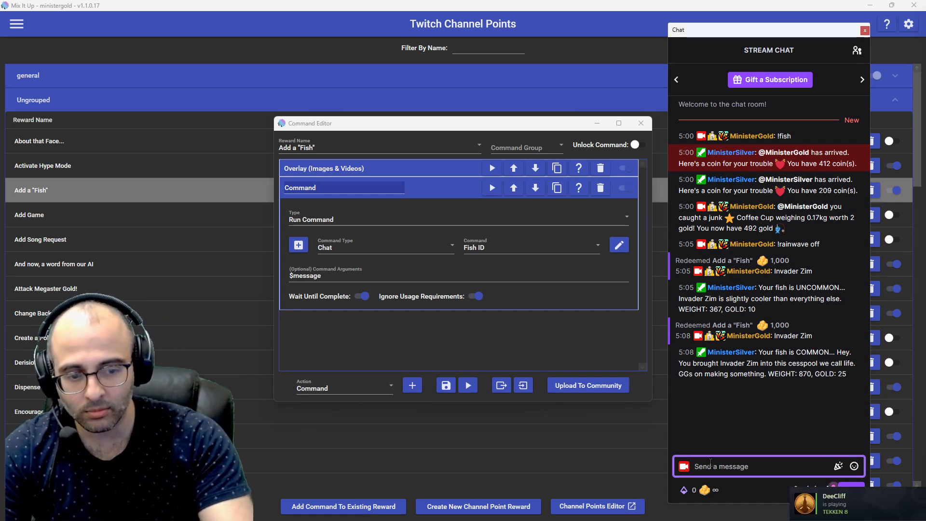
pyautogui.write('!')
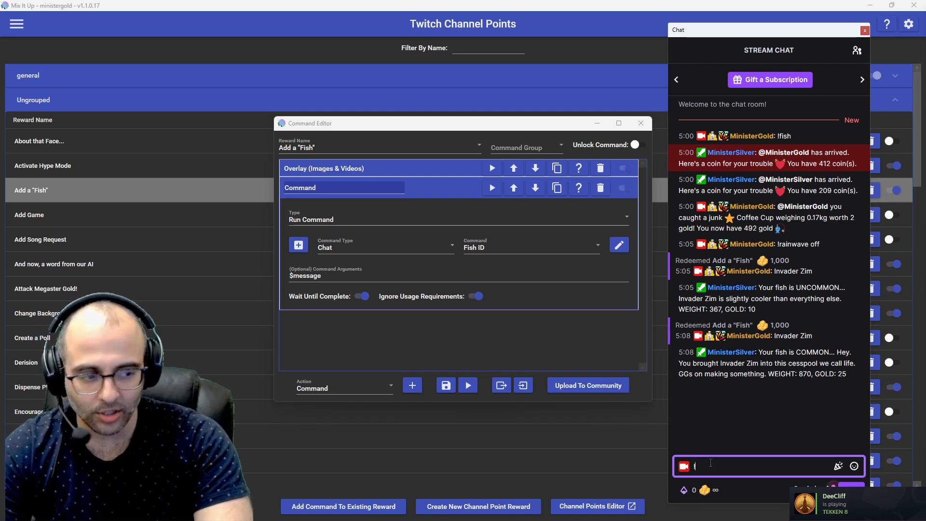
pyautogui.write('fish')
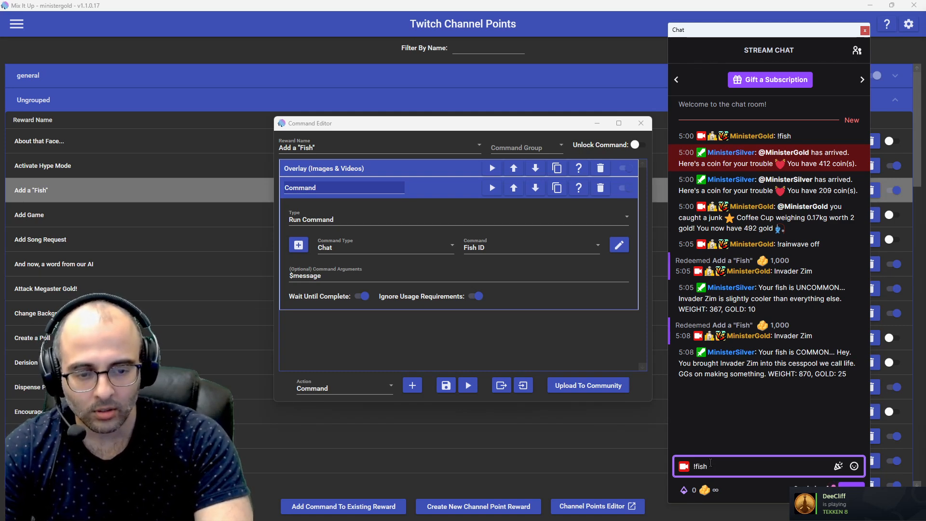
pyautogui.write('ID Invader Zim')
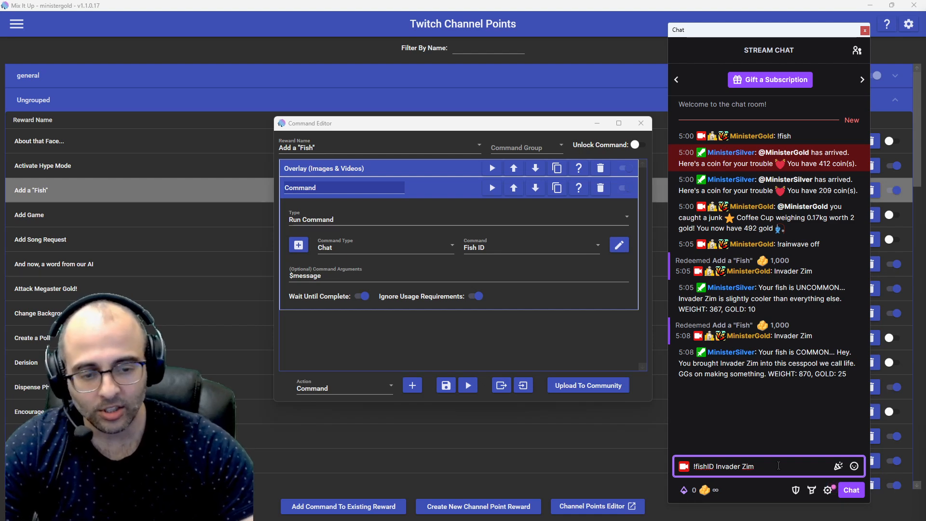
pyautogui.hotkey('ctrl', 'shift', 'Left')
pyautogui.hotkey('ctrl', 'shift', 'Left')
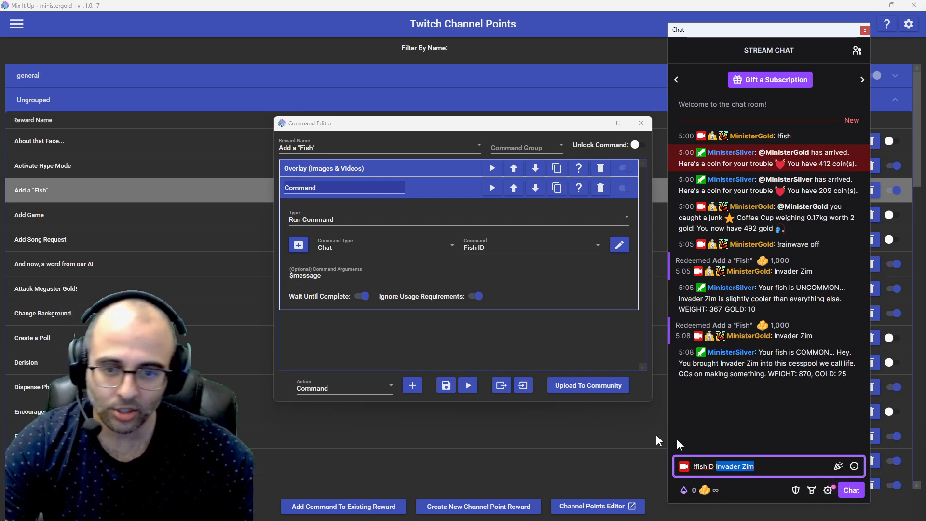
# Step: Return to the Mix It Up command editor and save the Add a "Fish" reward's command
pyautogui.click(509, 328)
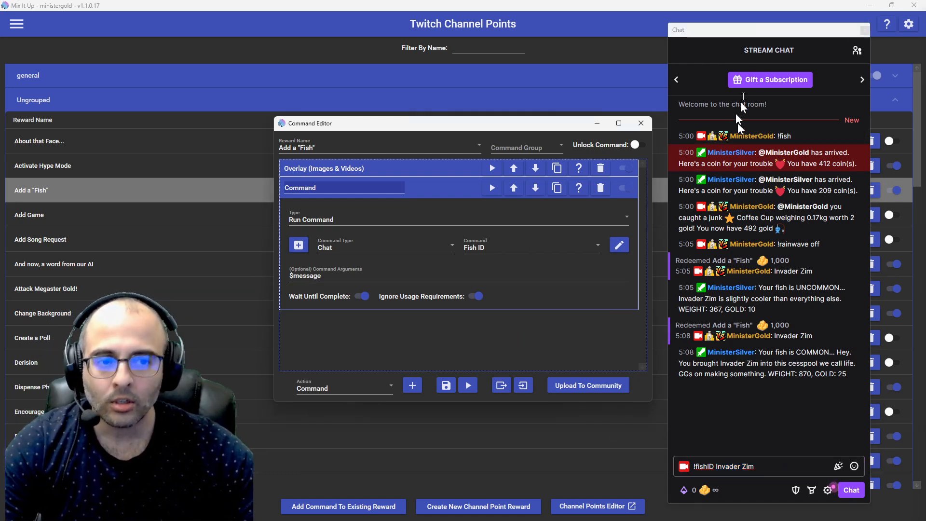
pyautogui.click(604, 10)
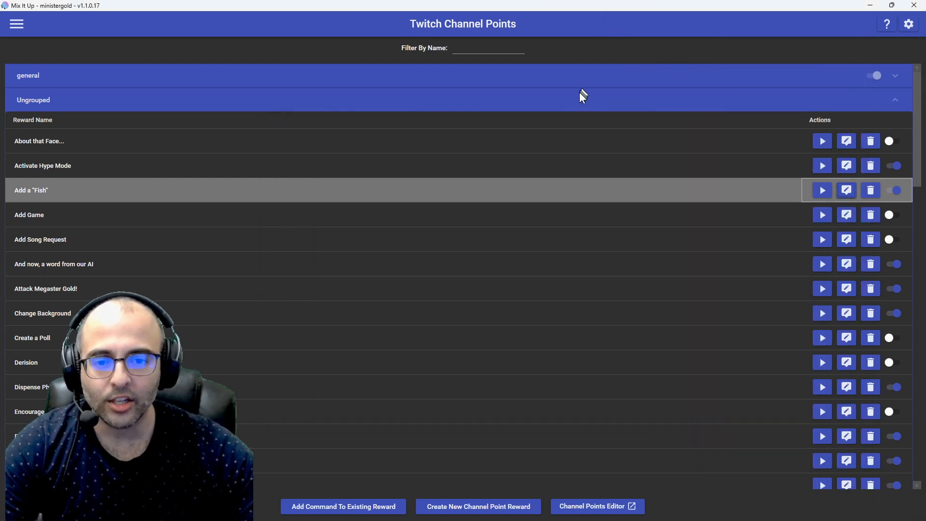
pyautogui.hotkey('alt', 'Tab')
pyautogui.click(477, 187)
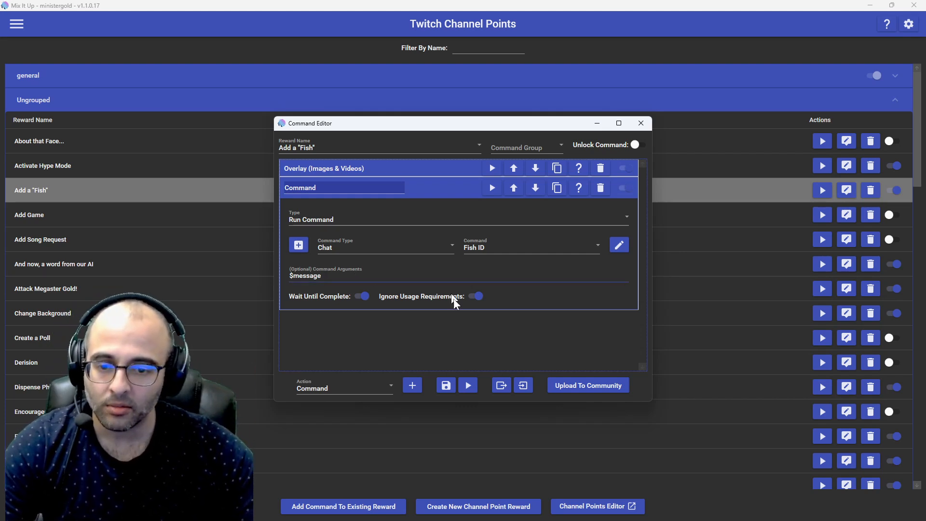
pyautogui.click(446, 390)
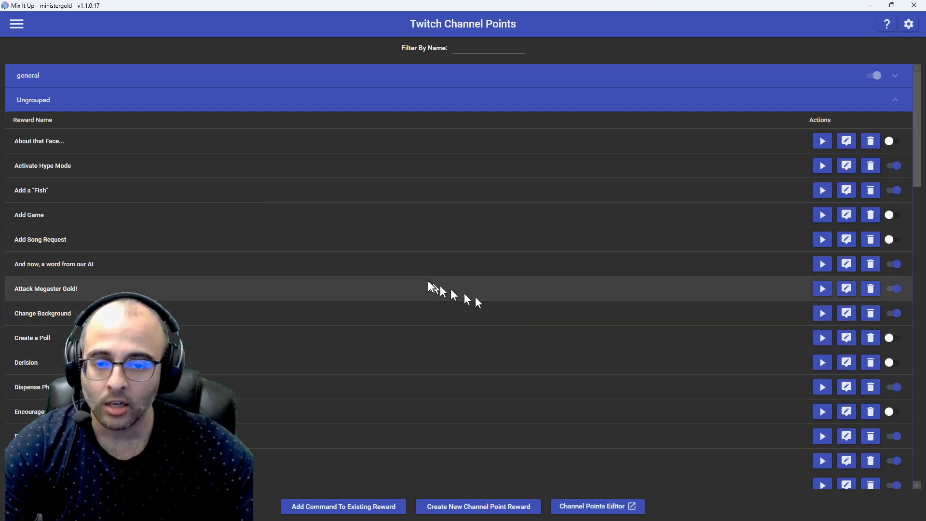
# Step: Switch to LurkBait Twitch Fishing and examine the blank custom catch card
pyautogui.hotkey('alt', 'Tab')
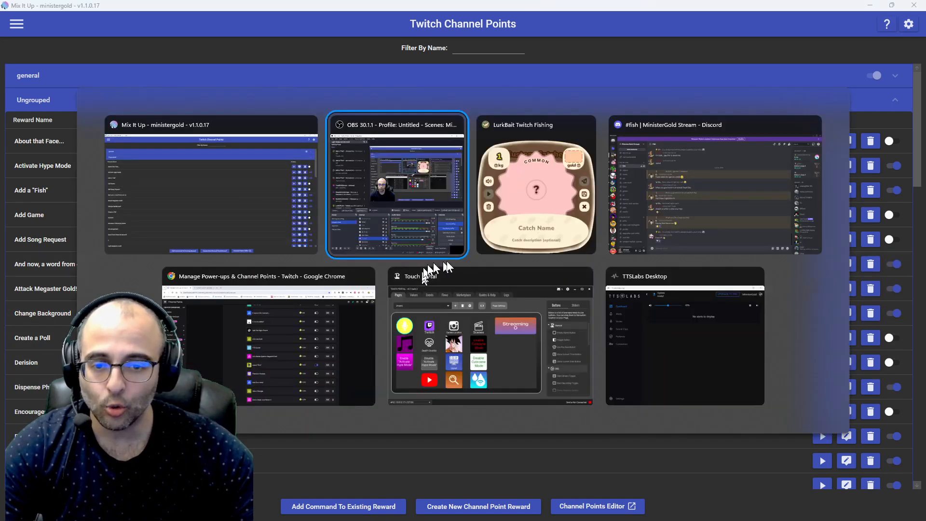
pyautogui.click(513, 210)
pyautogui.hotkey('alt', 'Tab')
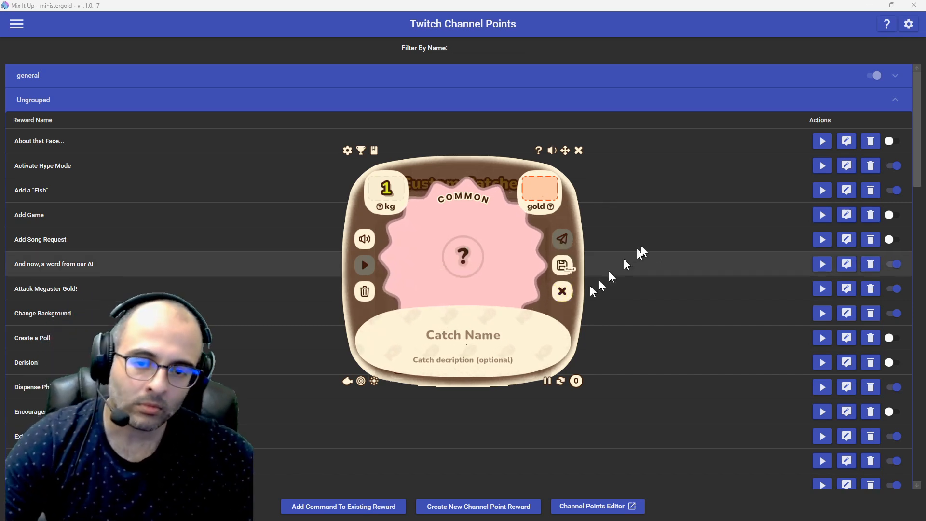
# Step: Clear the draft in the OBS stream chat and redeem the Add a "Fish" reward with the message "Ninja Gaiden"
pyautogui.hotkey('alt', 'Tab')
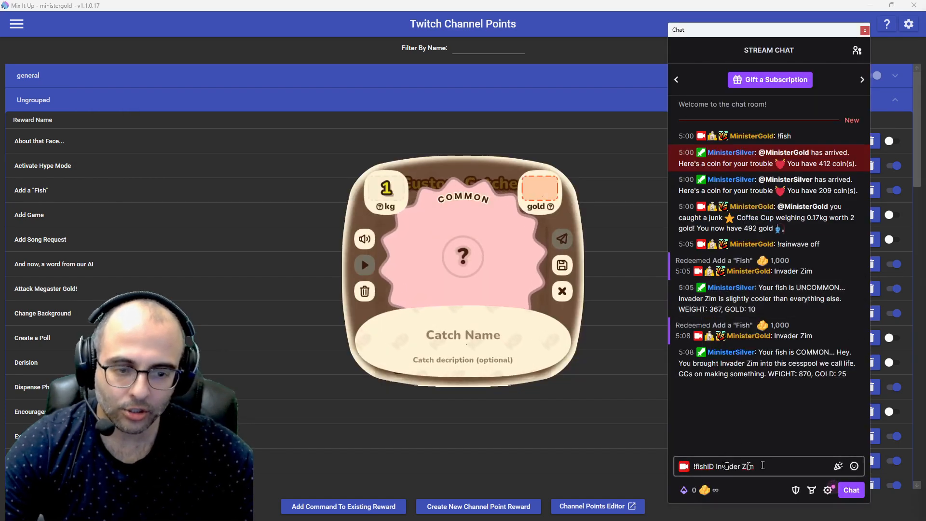
pyautogui.tripleClick(763, 466)
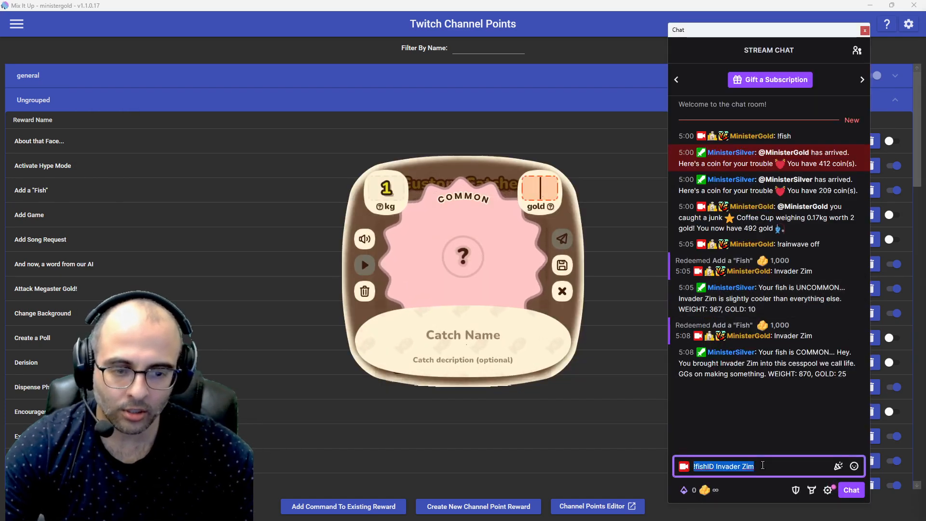
pyautogui.press('BackSpace')
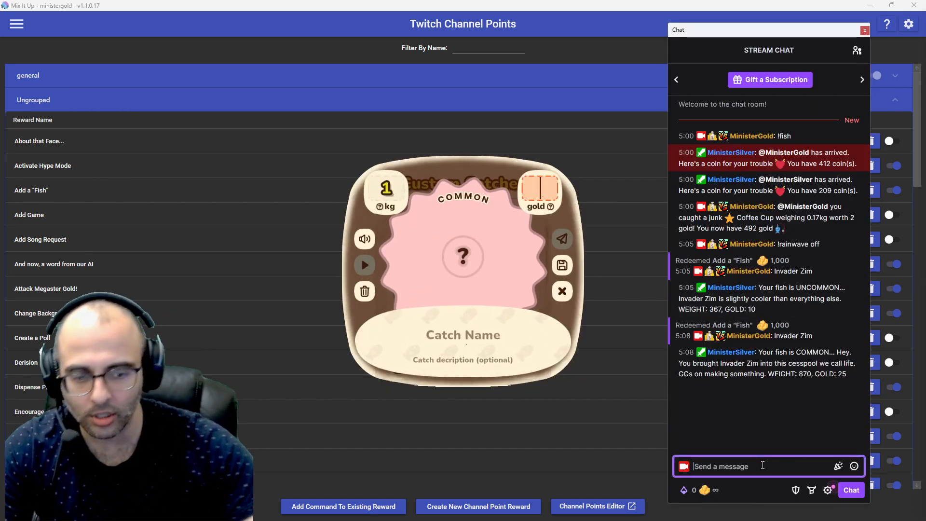
pyautogui.click(723, 490)
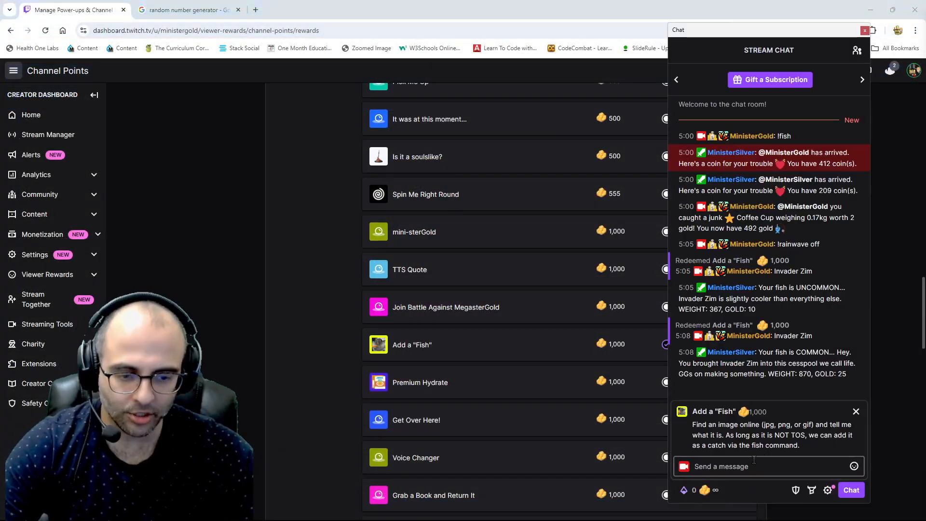
pyautogui.click(754, 463)
pyautogui.write('Ninja Gaid')
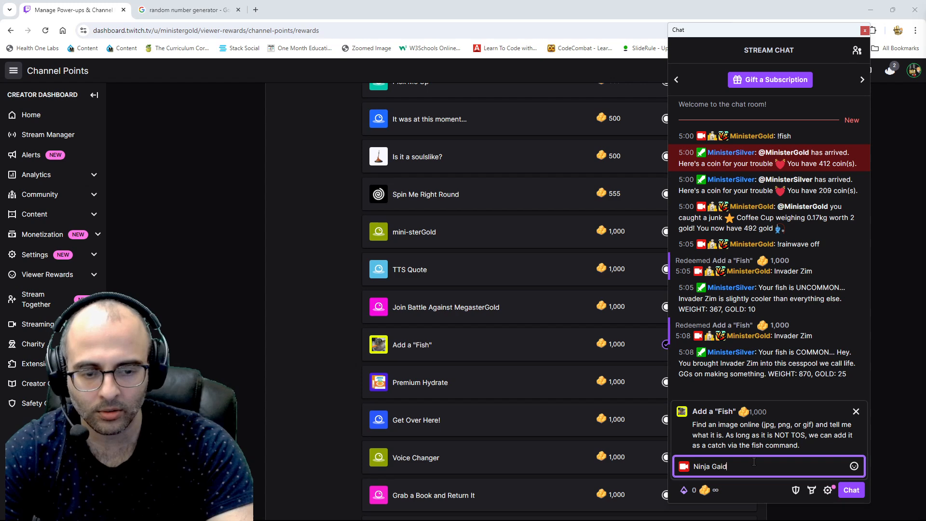
pyautogui.write('en')
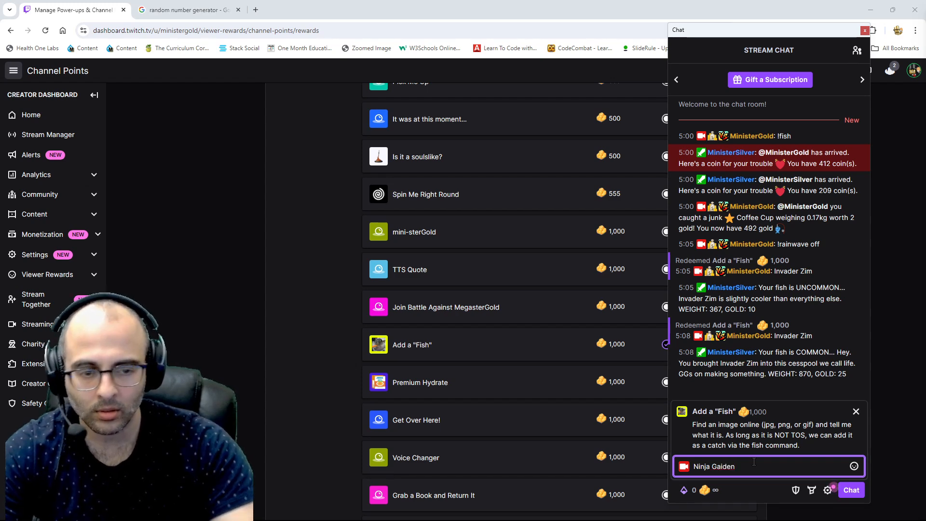
pyautogui.press('Return')
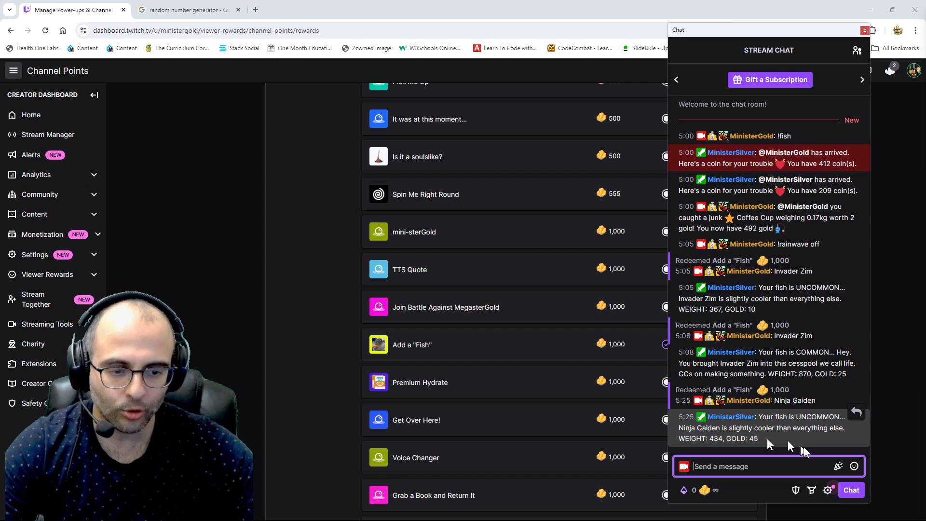
# Step: Switch to LurkBait and set the custom catch's weight to 434 kg and its value to 45 gold
pyautogui.hotkey('alt', 'Tab')
pyautogui.click(536, 187)
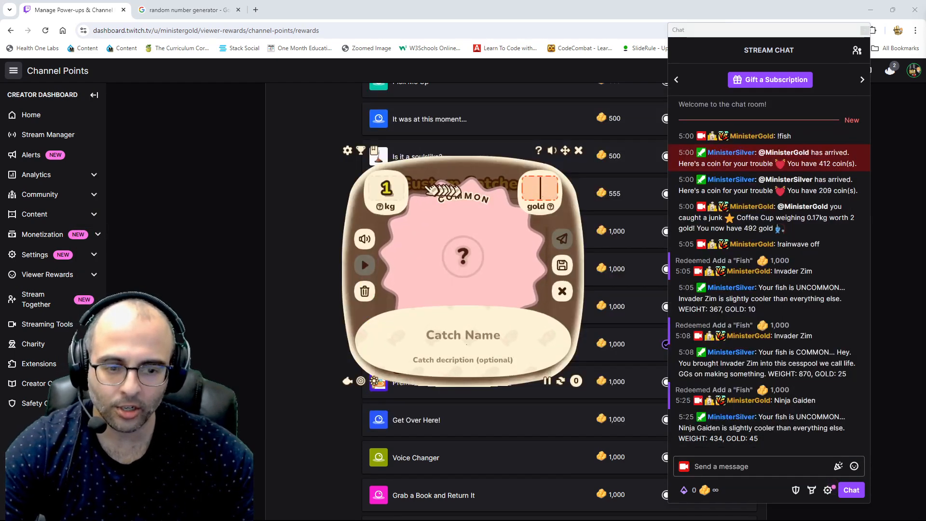
pyautogui.click(394, 187)
pyautogui.write('45')
pyautogui.press('BackSpace')
pyautogui.write('34')
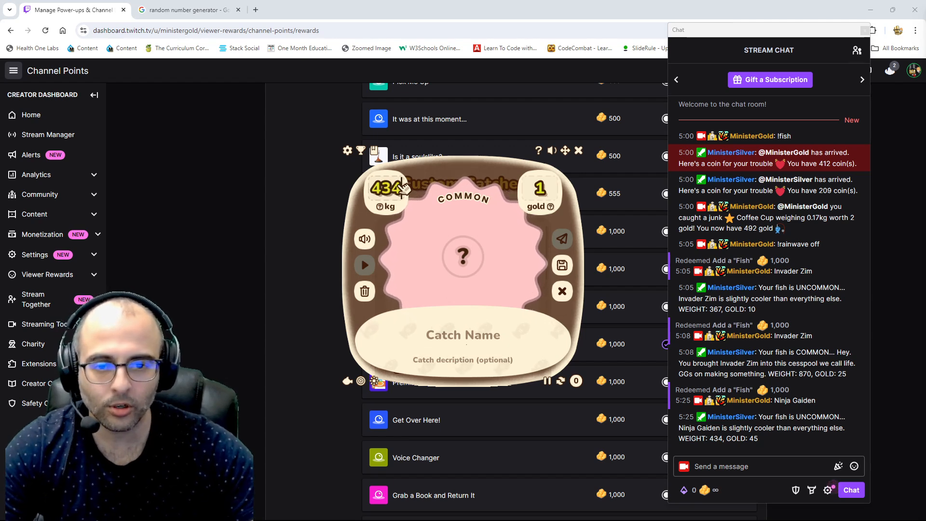
pyautogui.click(538, 189)
pyautogui.write('45')
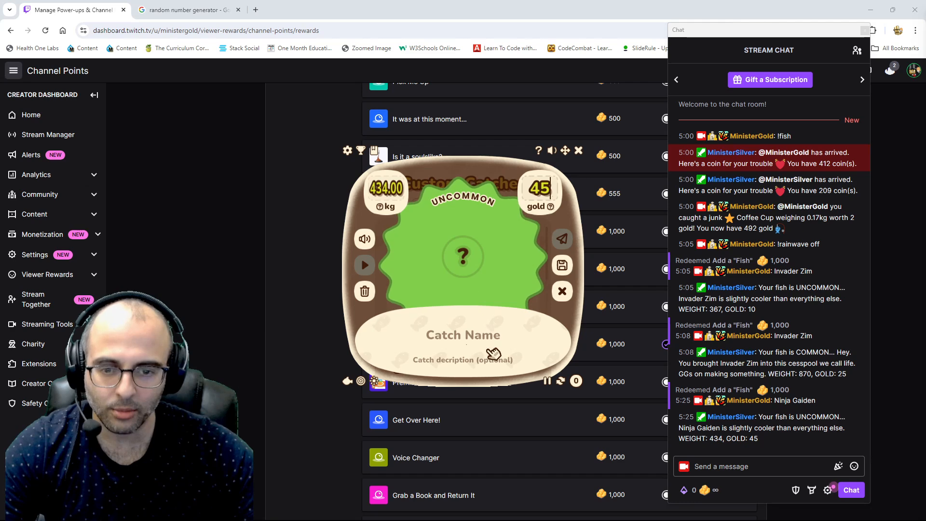
# Step: Switch to Discord and examine the newest fish details message in the fish channel
pyautogui.hotkey('alt', 'Tab')
pyautogui.hotkey('alt', 'Tab')
pyautogui.click(268, 390)
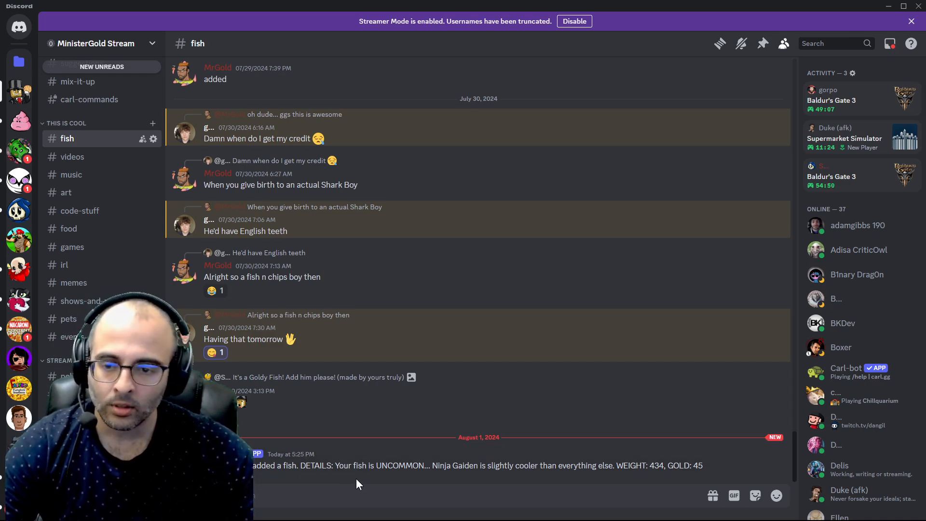
# Step: Switch to Mix It Up and open its Chat page to examine the messages from the fish redemptions
pyautogui.hotkey('alt', 'Tab')
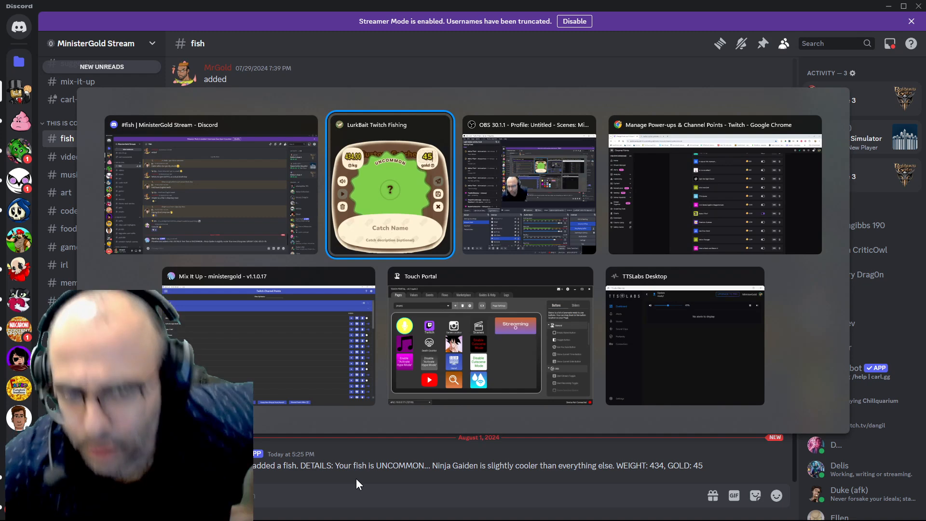
pyautogui.press('Tab')
pyautogui.press('Tab')
pyautogui.hotkey('shift', 'Tab')
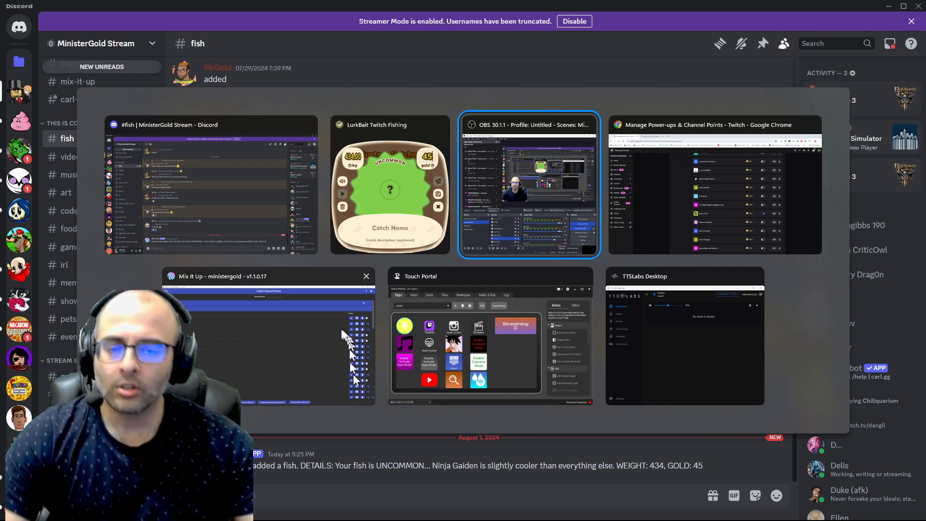
pyautogui.hotkey('alt', 'Tab')
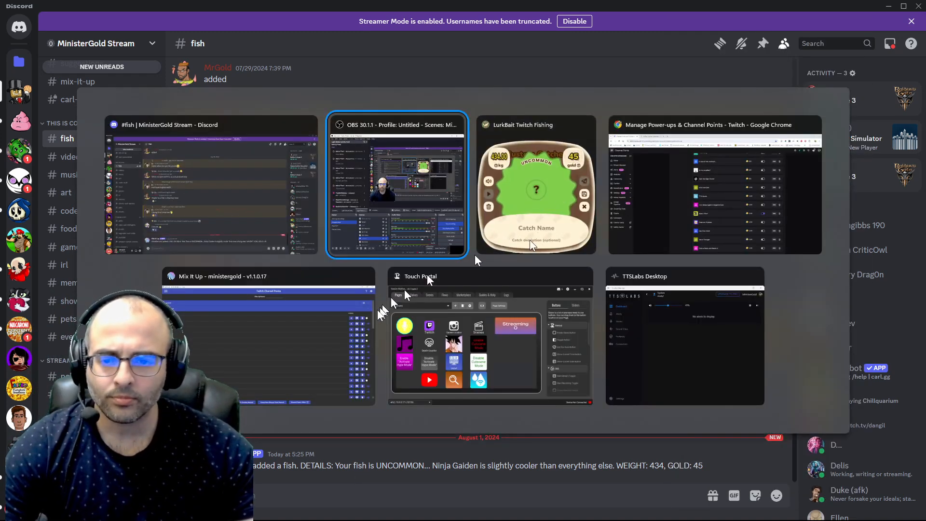
pyautogui.click(337, 299)
pyautogui.click(12, 27)
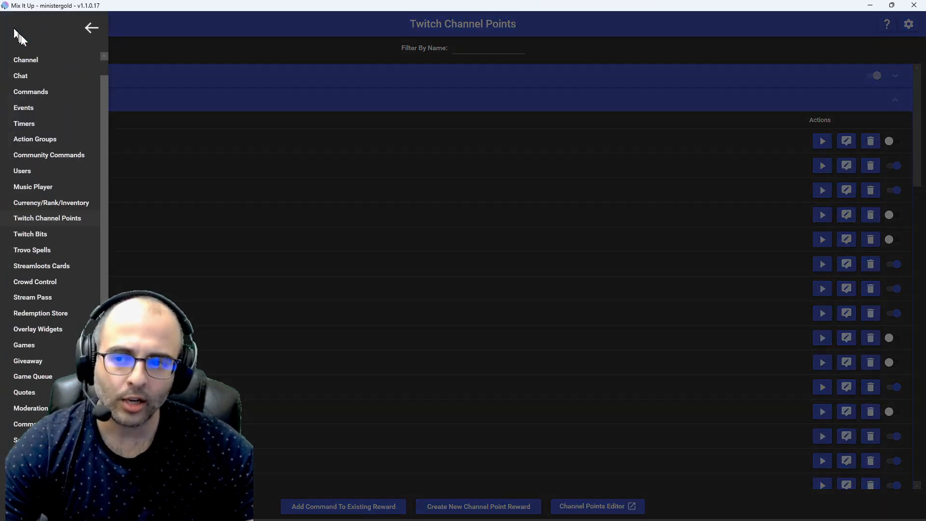
pyautogui.click(30, 74)
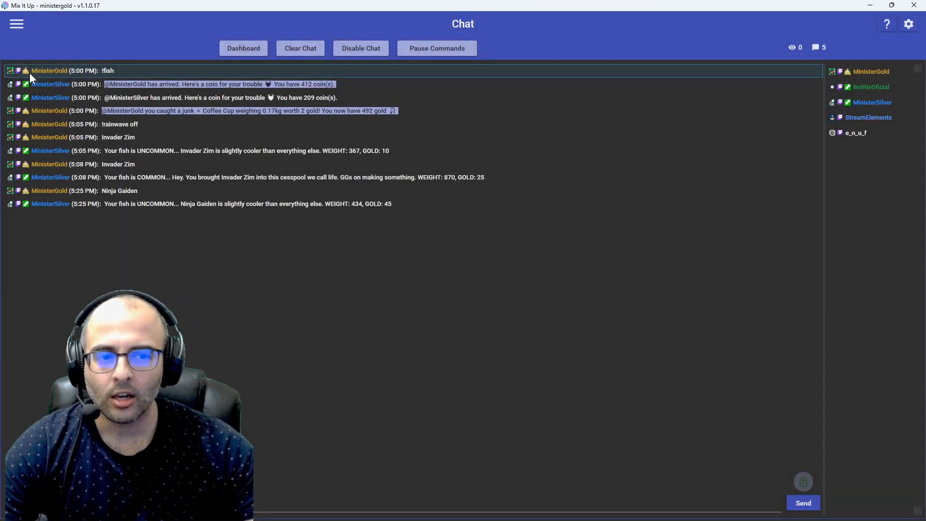